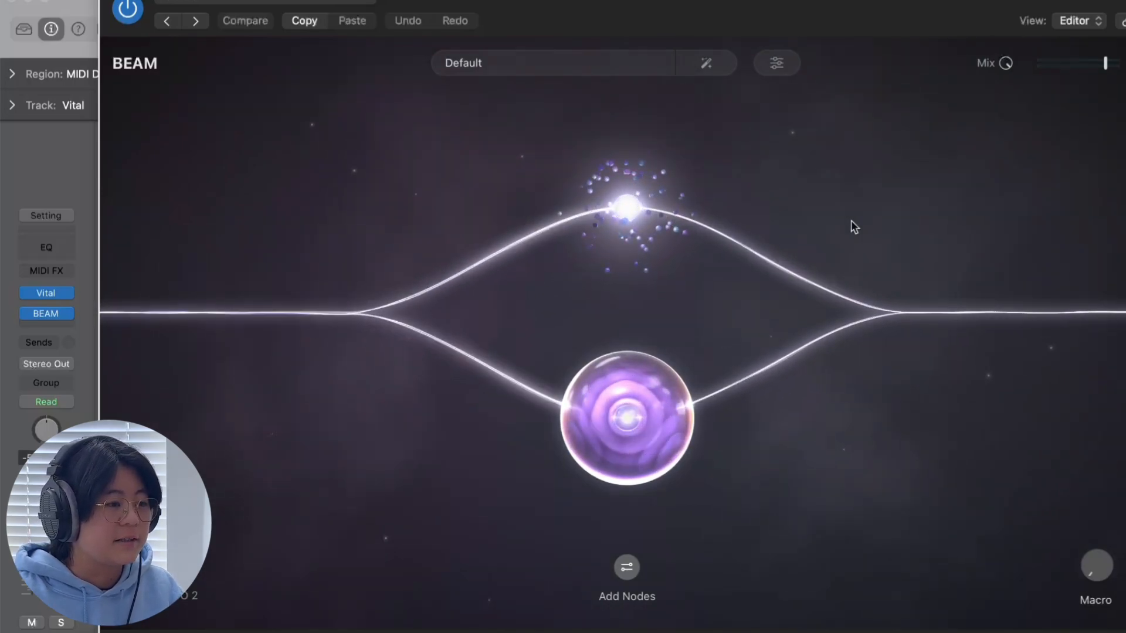
Add a Space node before the split, and a Grains node followed by a Filter node on the lower branch
{"action": "left_click", "coordinate": [631, 575]}
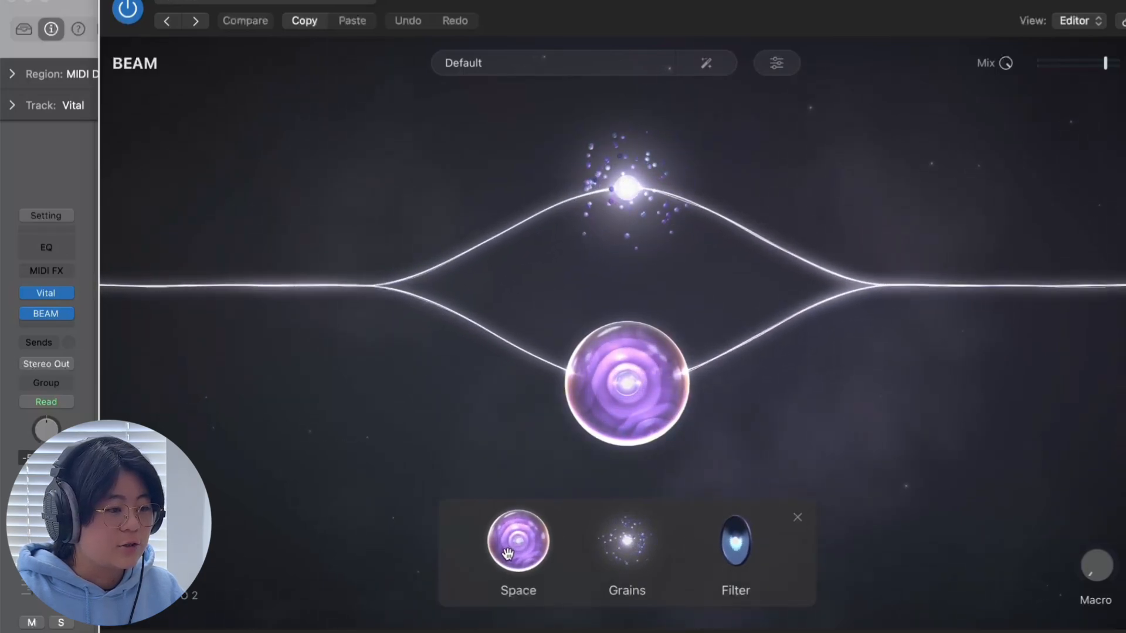
{"action": "left_click_drag", "start_coordinate": [518, 540], "coordinate": [309, 286]}
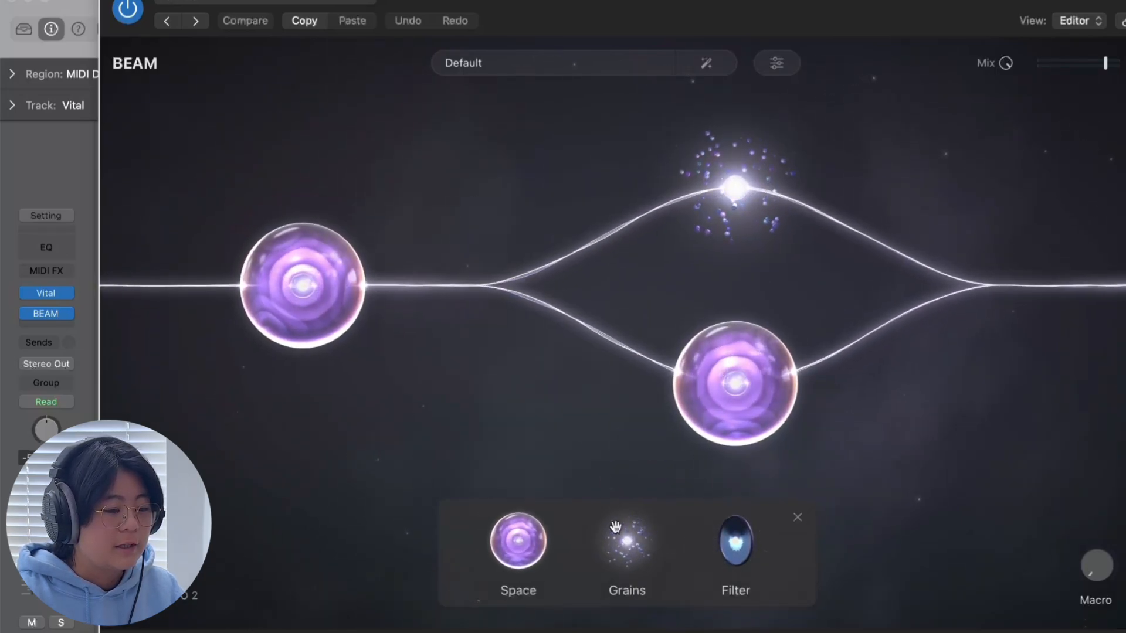
{"action": "left_click_drag", "start_coordinate": [626, 538], "coordinate": [867, 351]}
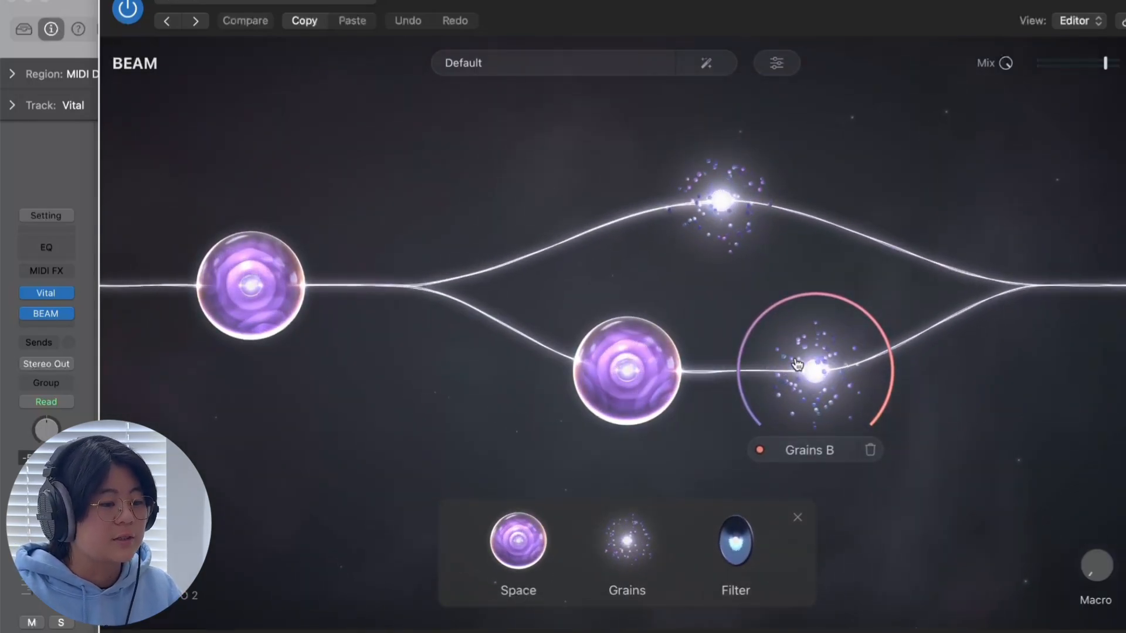
{"action": "left_click_drag", "start_coordinate": [735, 539], "coordinate": [942, 326]}
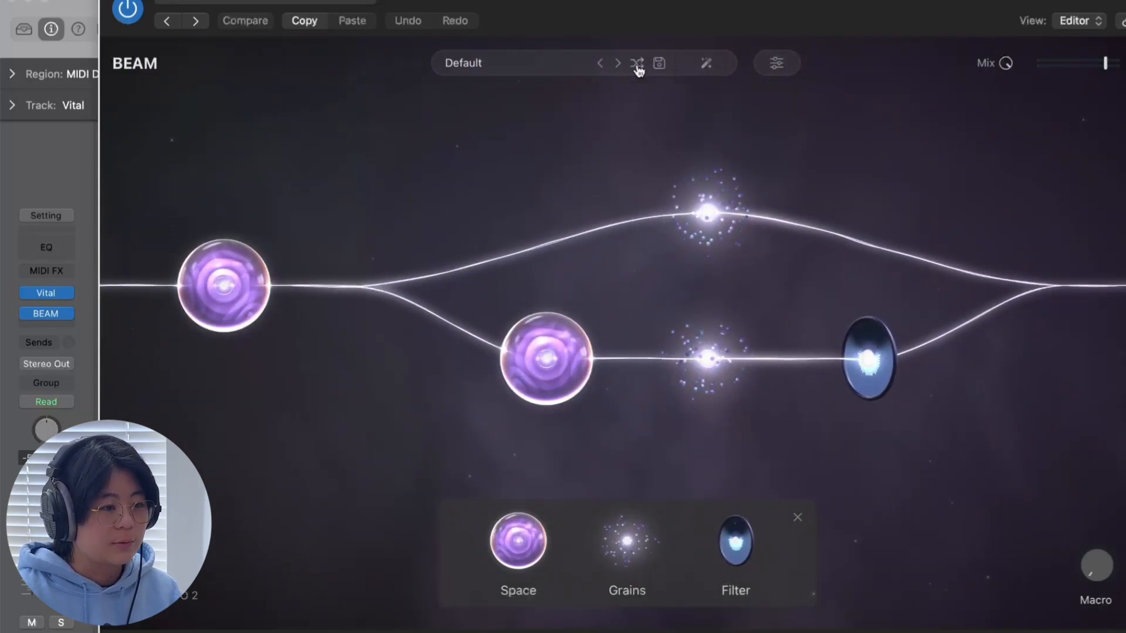
Load a random preset, and bypass and re-enable BEAM to compare the dry and processed sound
{"action": "left_click", "coordinate": [637, 66]}
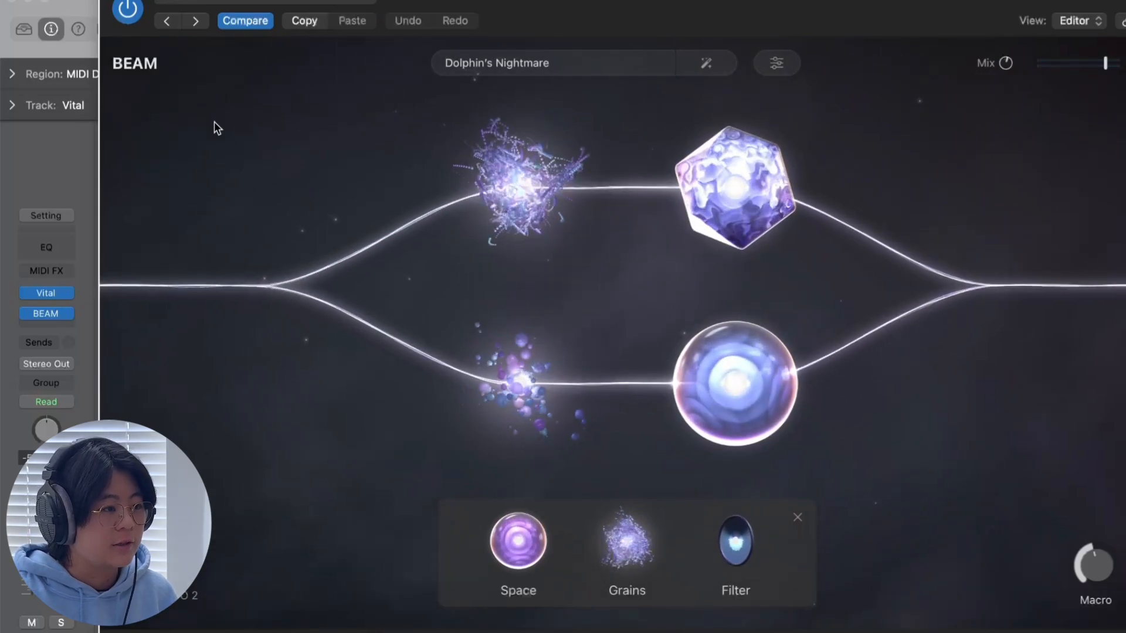
{"action": "left_click", "coordinate": [129, 10]}
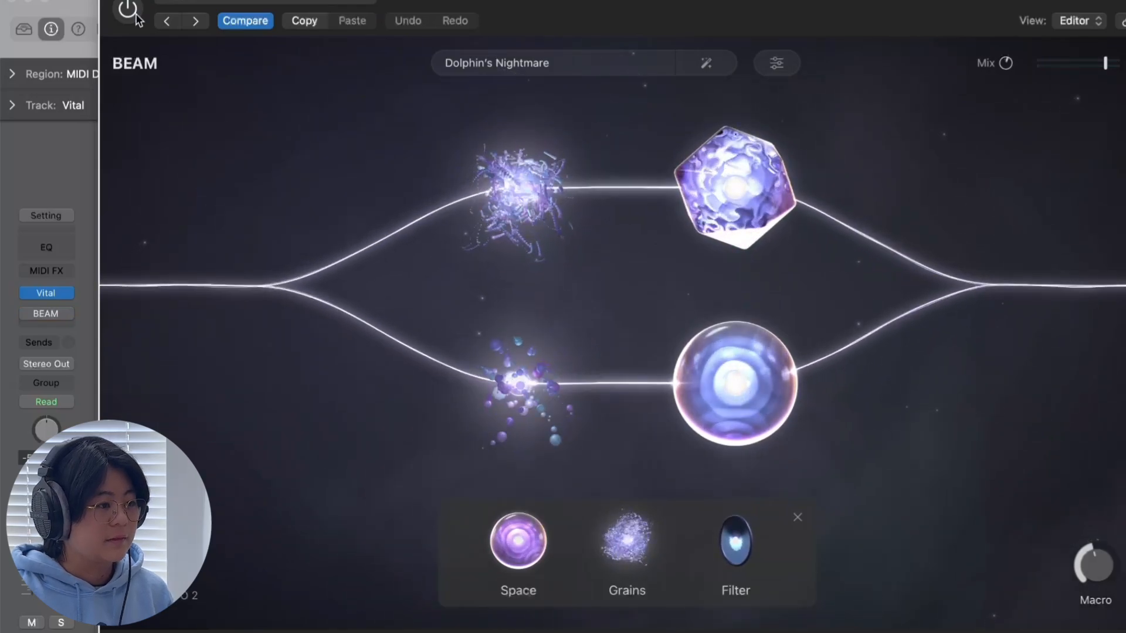
{"action": "left_click", "coordinate": [129, 10]}
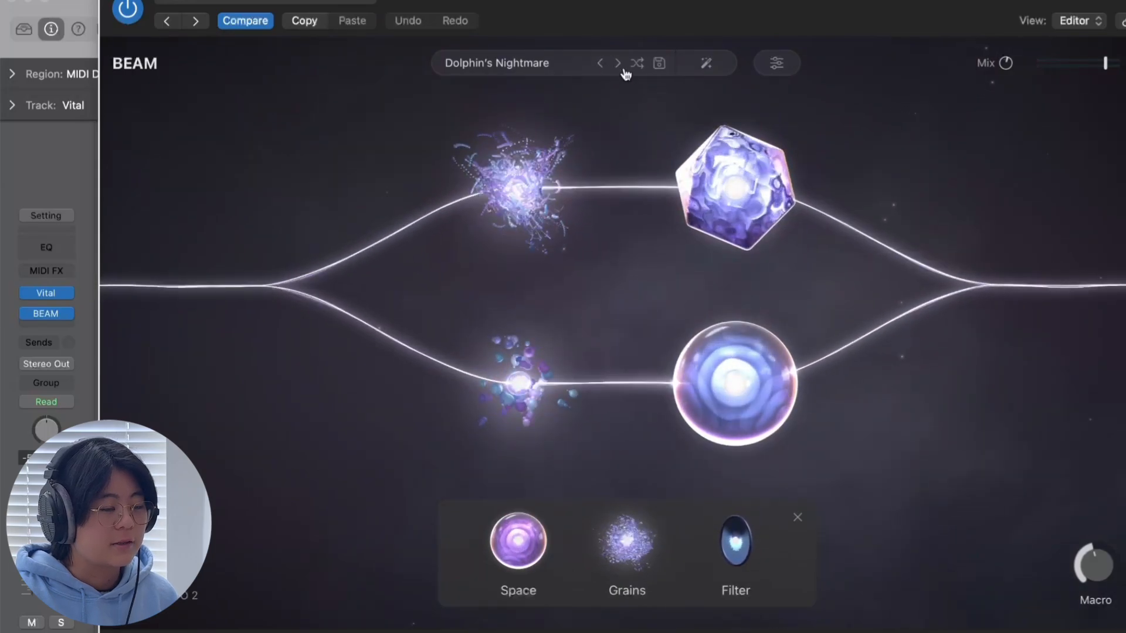
Shuffle through further random presets, auditioning each one, until Pad Creator is loaded
{"action": "left_click", "coordinate": [637, 69]}
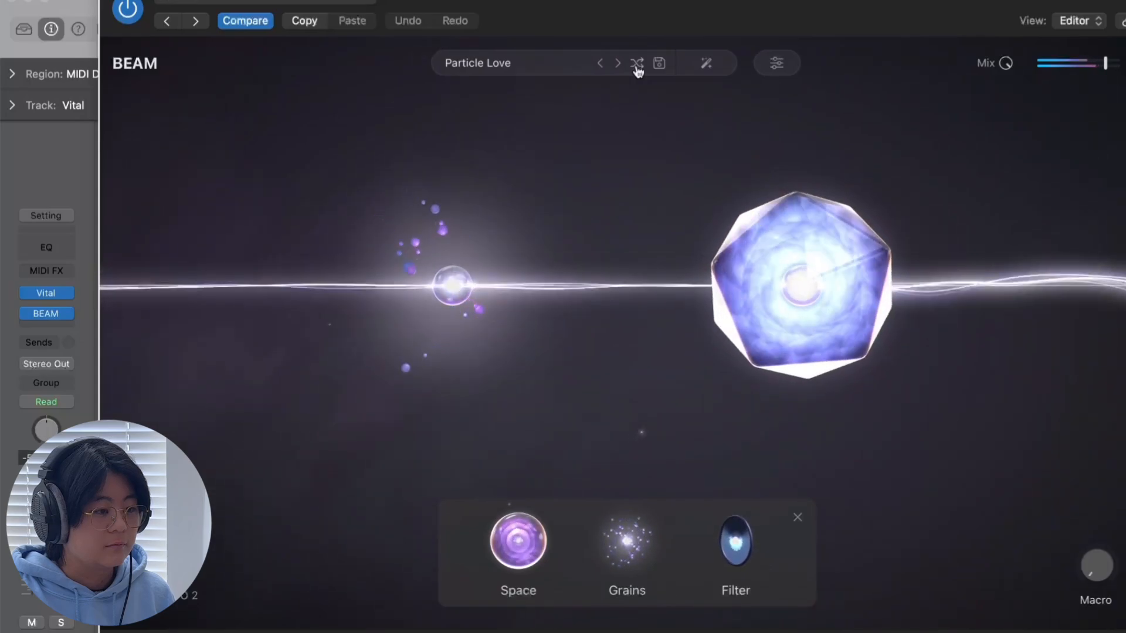
{"action": "left_click", "coordinate": [637, 70]}
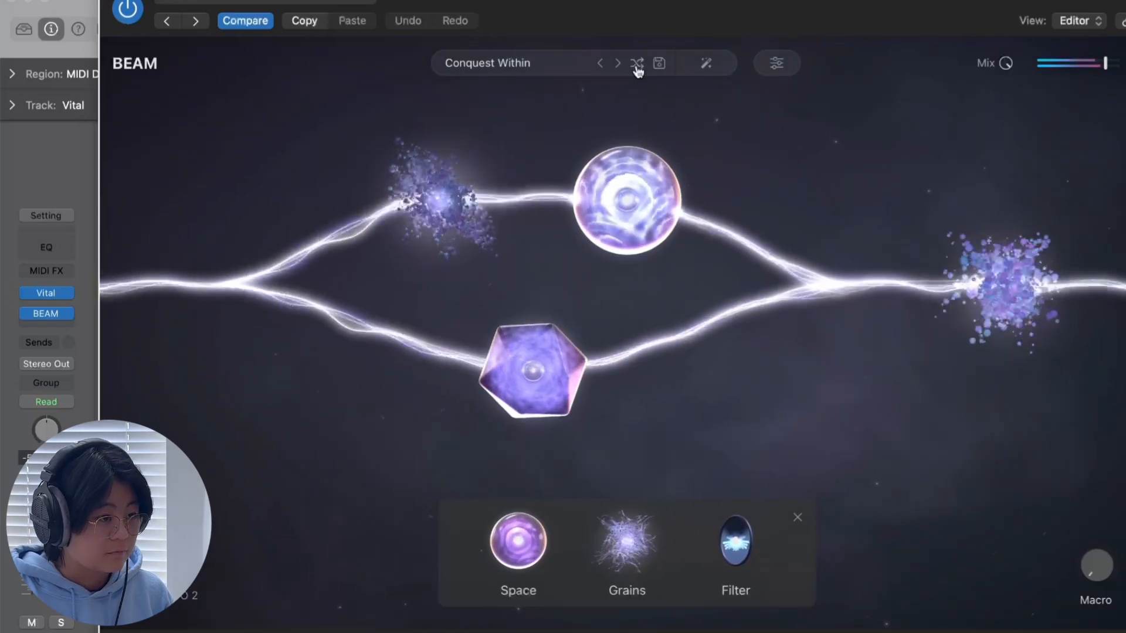
{"action": "left_click", "coordinate": [637, 64]}
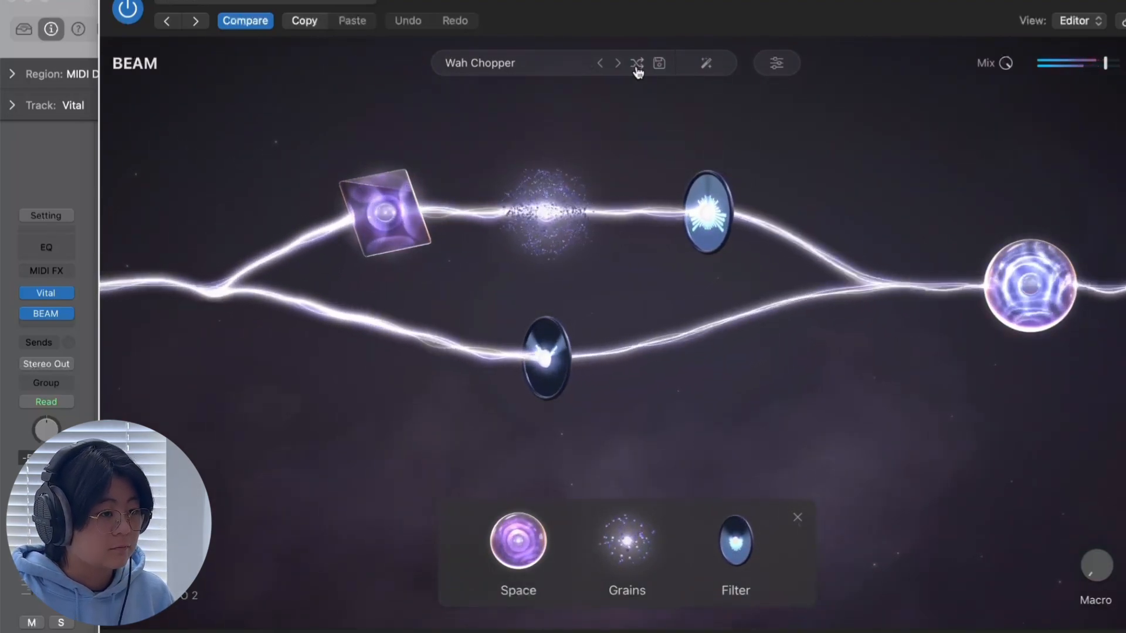
{"action": "left_click", "coordinate": [637, 64]}
{"action": "left_click", "coordinate": [636, 64]}
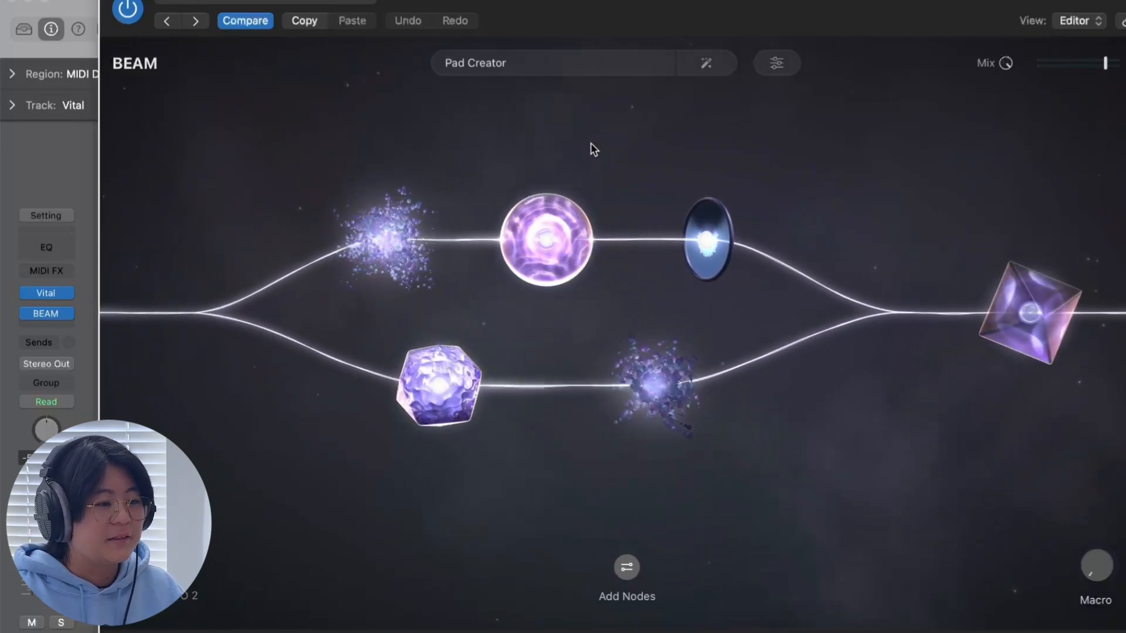
Generate a new preset twice to produce fresh node arrangements, and close the BEAM window
{"action": "mouse_move", "coordinate": [643, 65]}
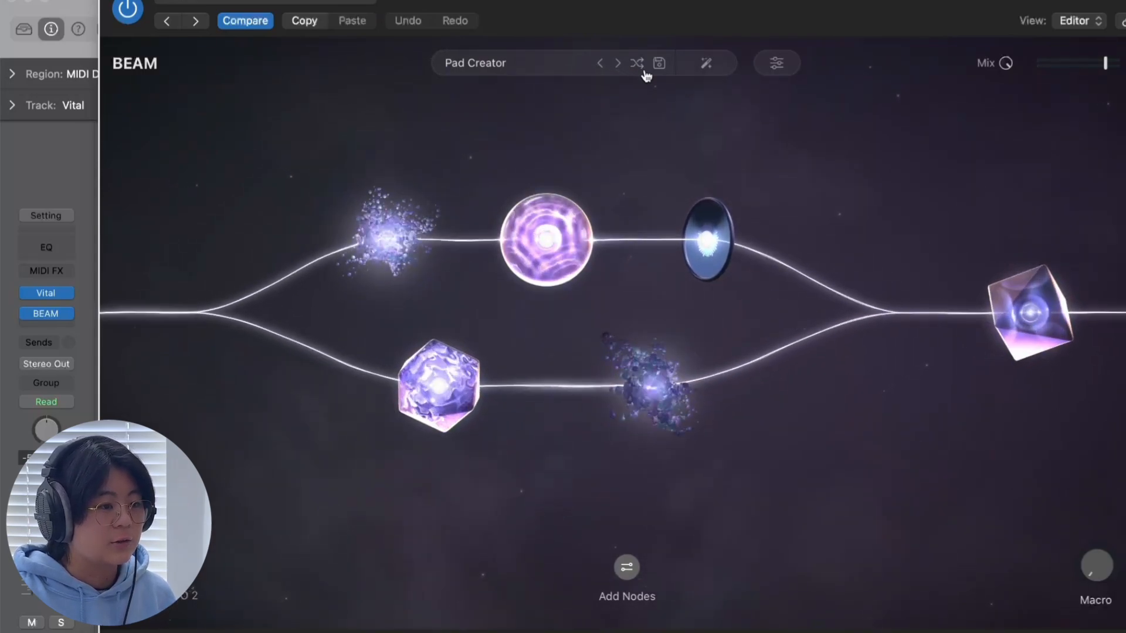
{"action": "left_click", "coordinate": [706, 63]}
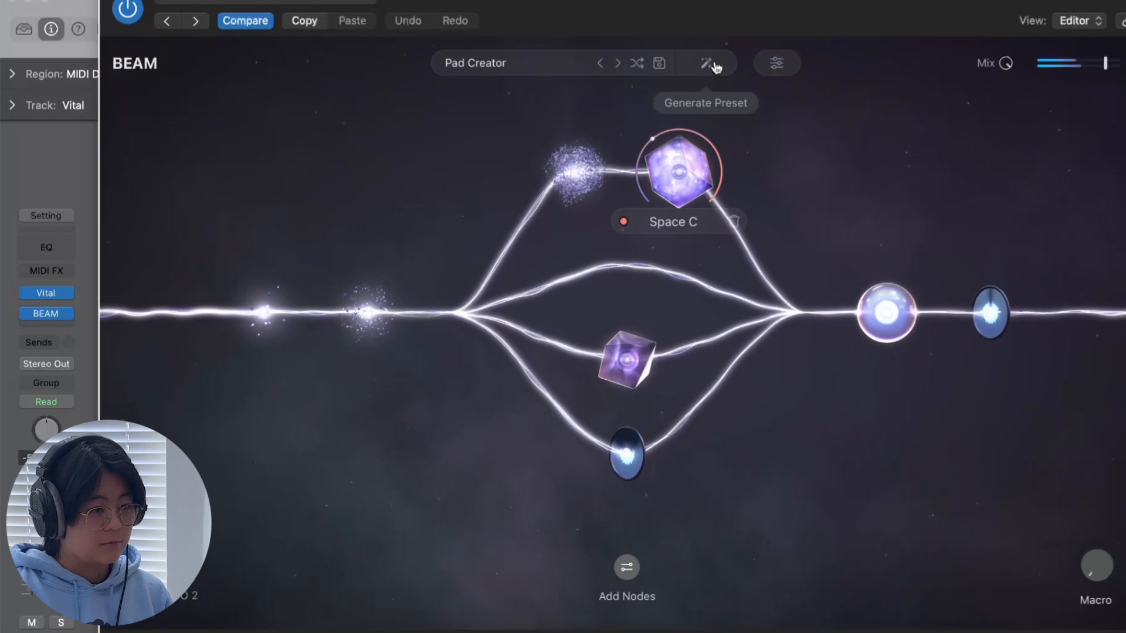
{"action": "left_click", "coordinate": [714, 67]}
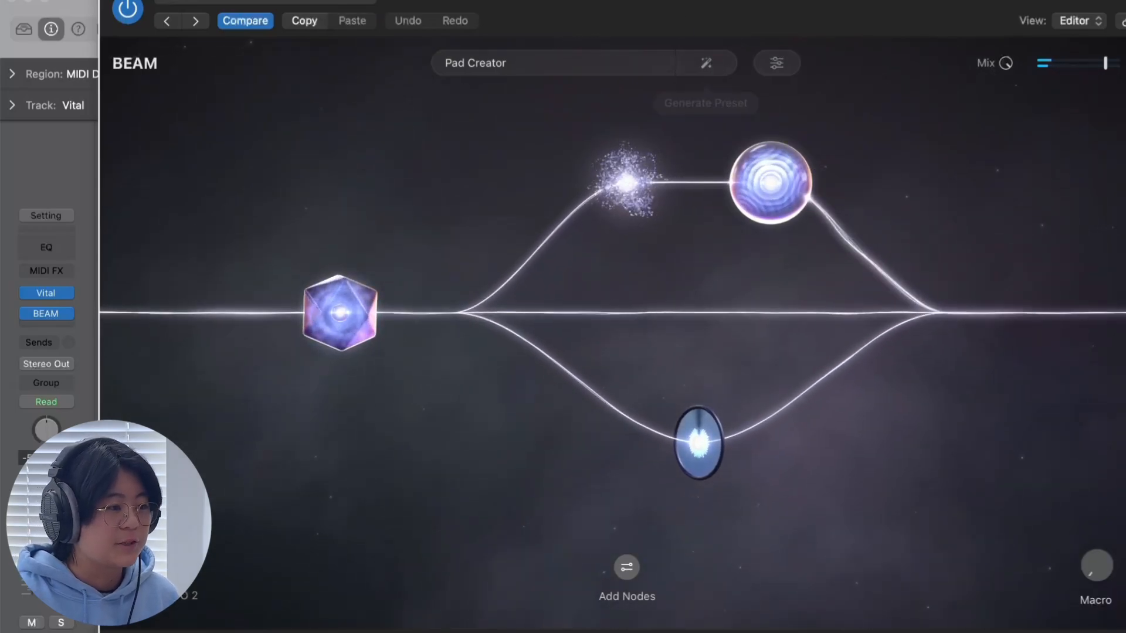
{"action": "left_click_drag", "start_coordinate": [220, 35], "coordinate": [224, 122]}
{"action": "left_click", "coordinate": [112, 62]}
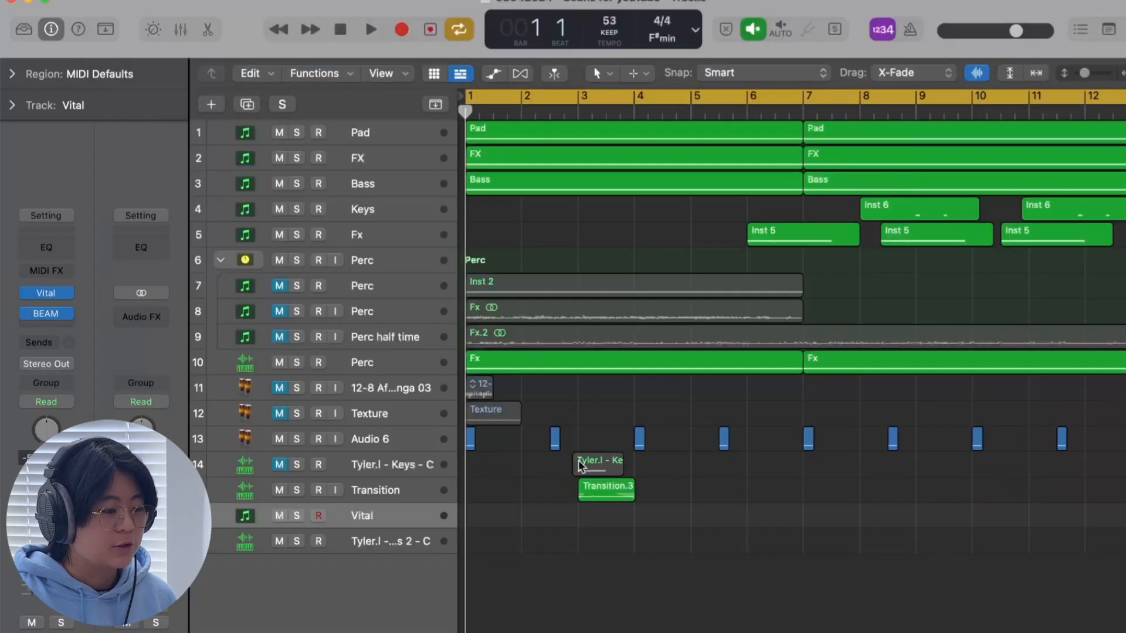
Open BEAM on the Keys 2 - C sampler track and filter its preset browser to favourites
{"action": "left_click", "coordinate": [396, 546]}
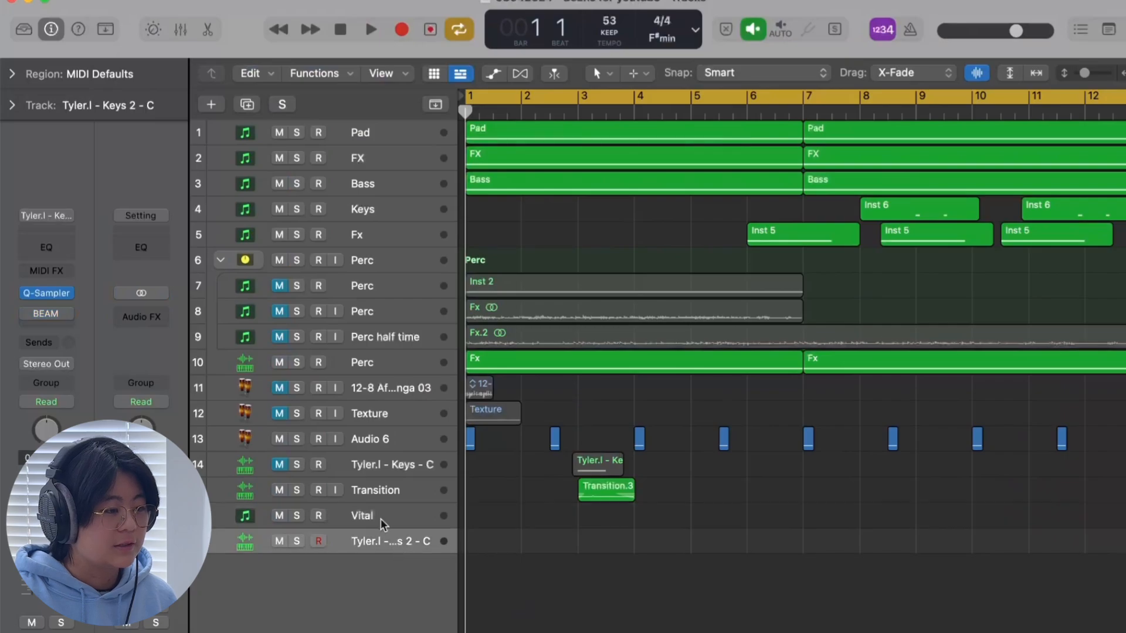
{"action": "left_click", "coordinate": [50, 292]}
{"action": "left_click_drag", "start_coordinate": [659, 131], "coordinate": [659, 103]}
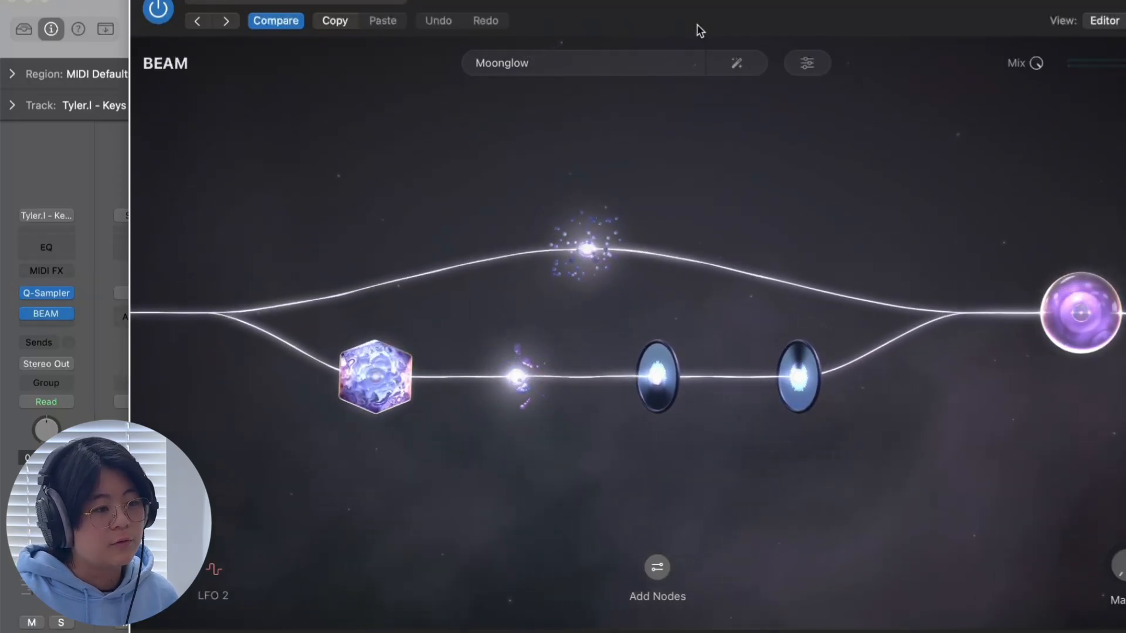
{"action": "left_click", "coordinate": [616, 63]}
{"action": "left_click", "coordinate": [483, 113]}
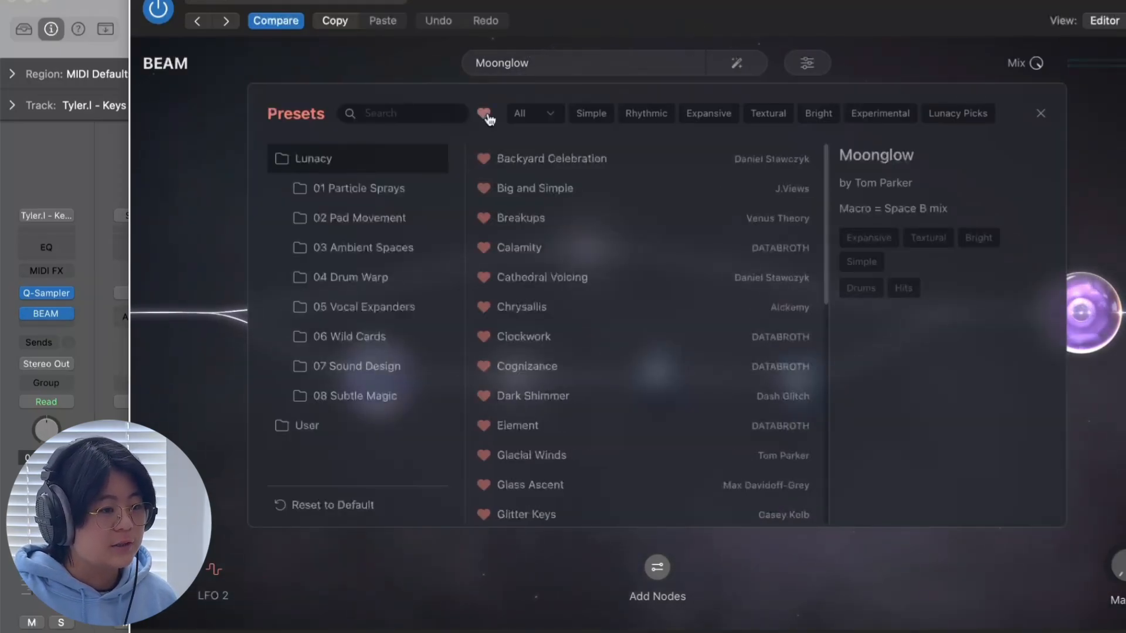
Audition favourite presets on the keys sampler, including Backyard Celebration, Calamity, Chrysallis, Dark Shimmer and Glacial Winds
{"action": "left_click", "coordinate": [618, 169]}
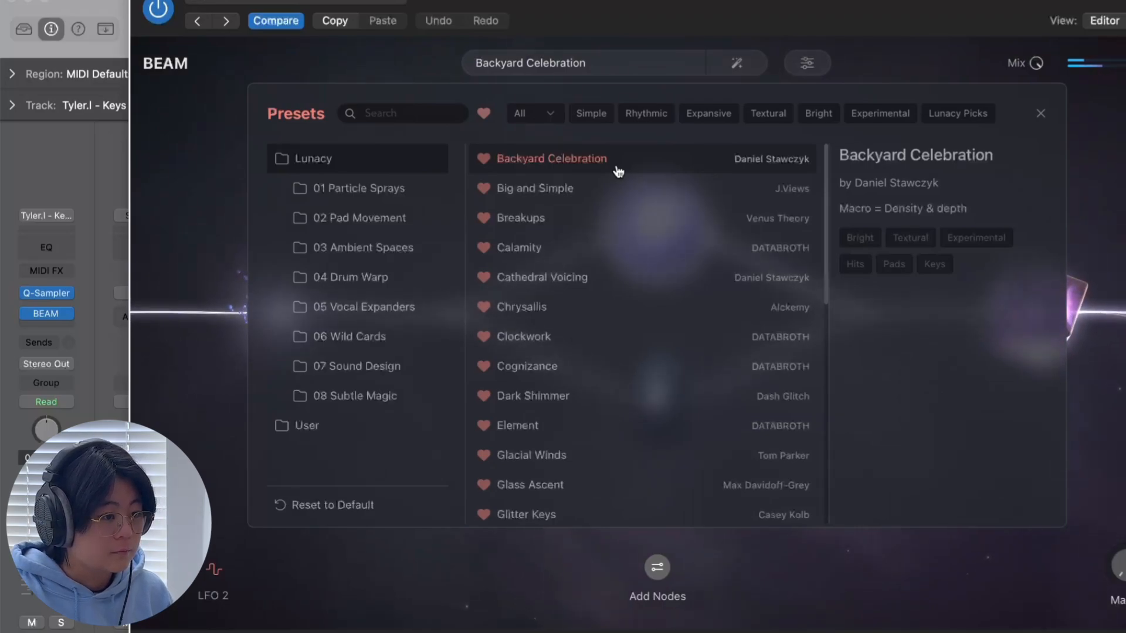
{"action": "left_click", "coordinate": [577, 248]}
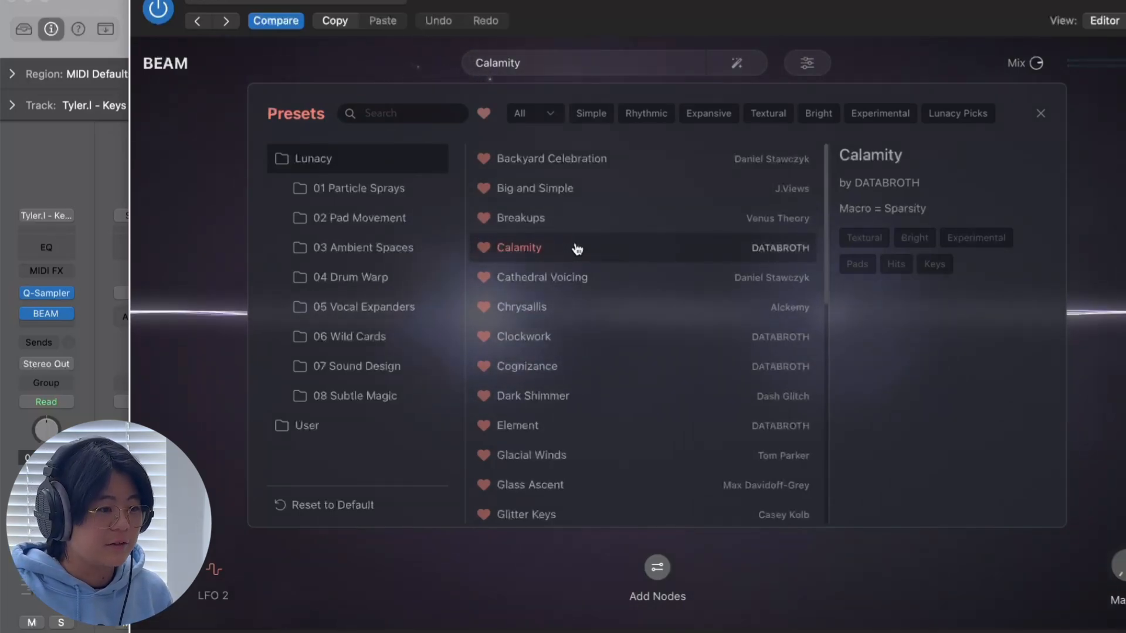
{"action": "left_click", "coordinate": [536, 309]}
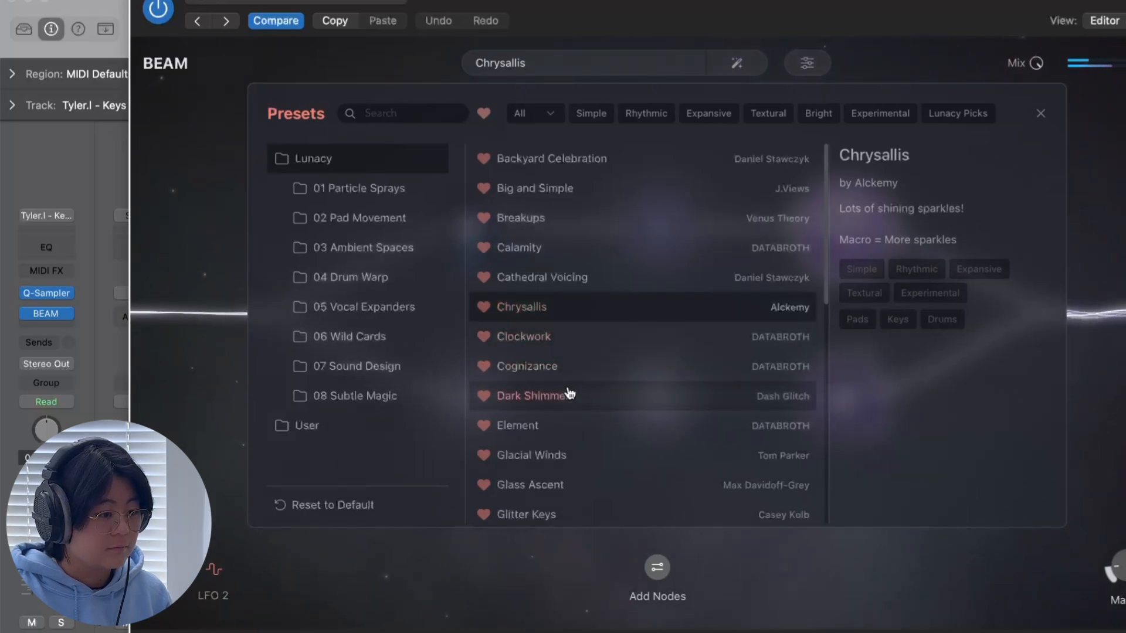
{"action": "scroll", "coordinate": [566, 393], "scroll_direction": "down", "scroll_amount": 2}
{"action": "left_click", "coordinate": [565, 348]}
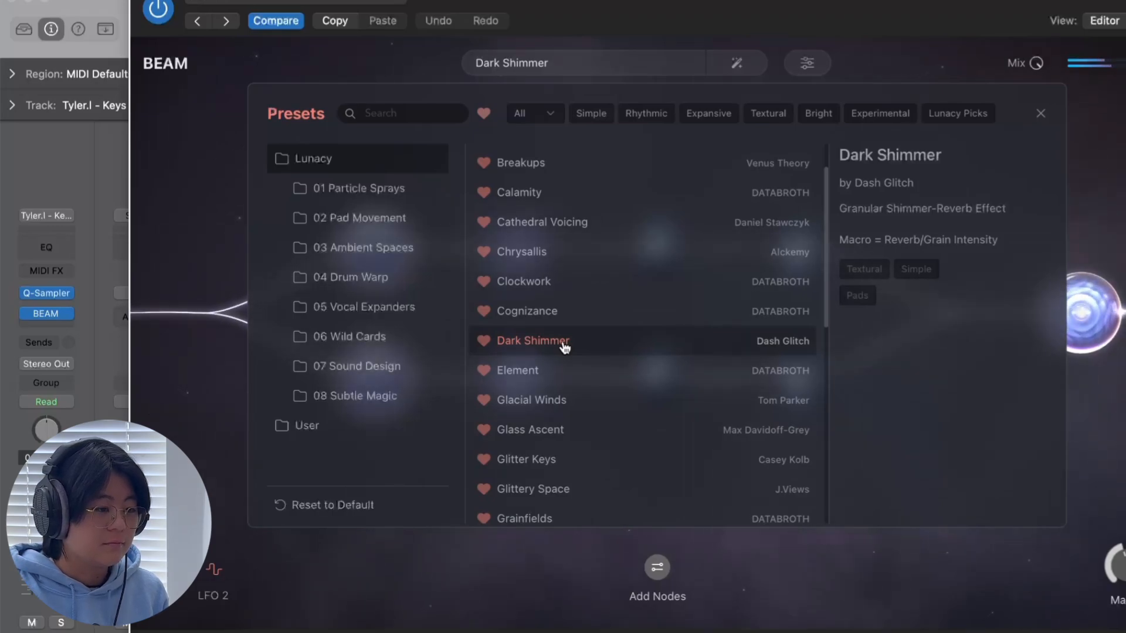
{"action": "scroll", "coordinate": [568, 399], "scroll_direction": "down", "scroll_amount": 1}
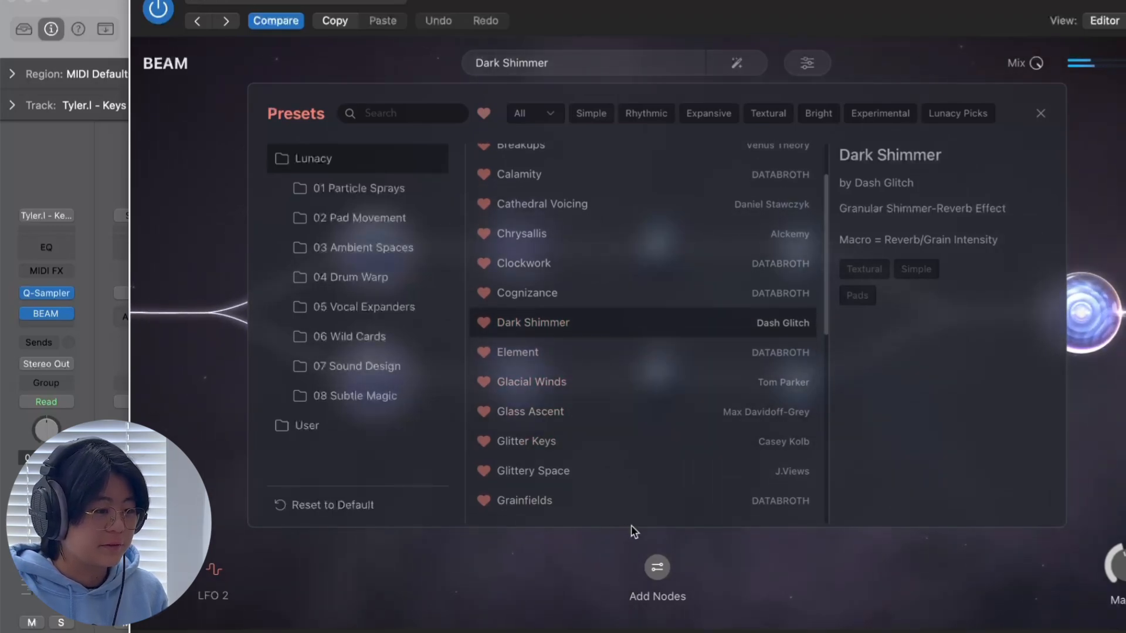
{"action": "left_click", "coordinate": [568, 390]}
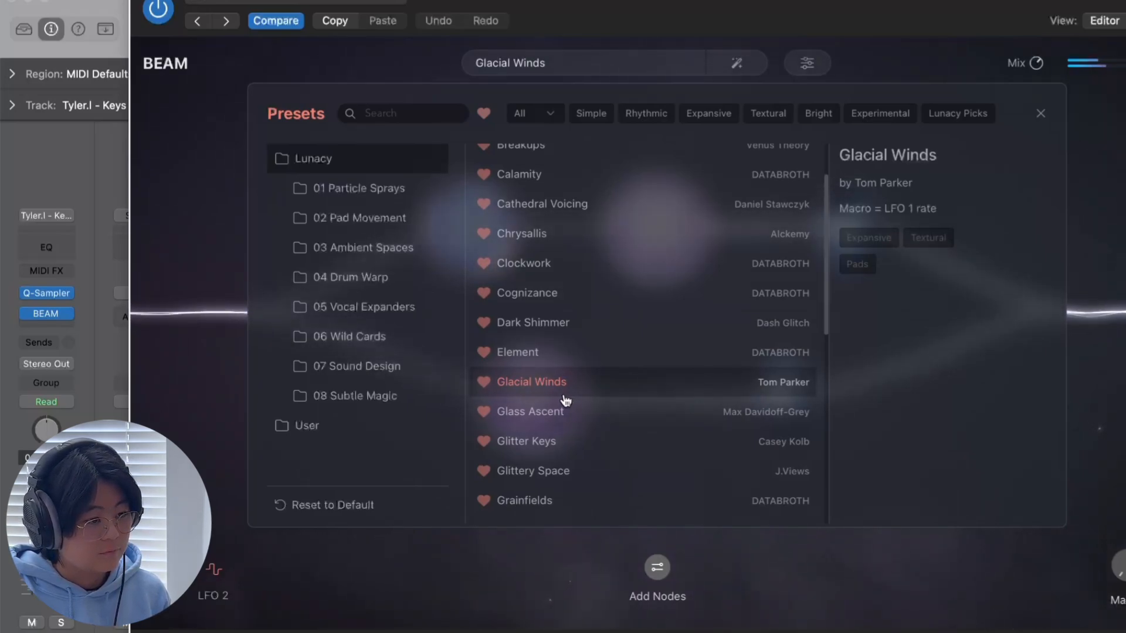
{"action": "left_click", "coordinate": [565, 401]}
{"action": "scroll", "coordinate": [557, 364], "scroll_direction": "down", "scroll_amount": 3}
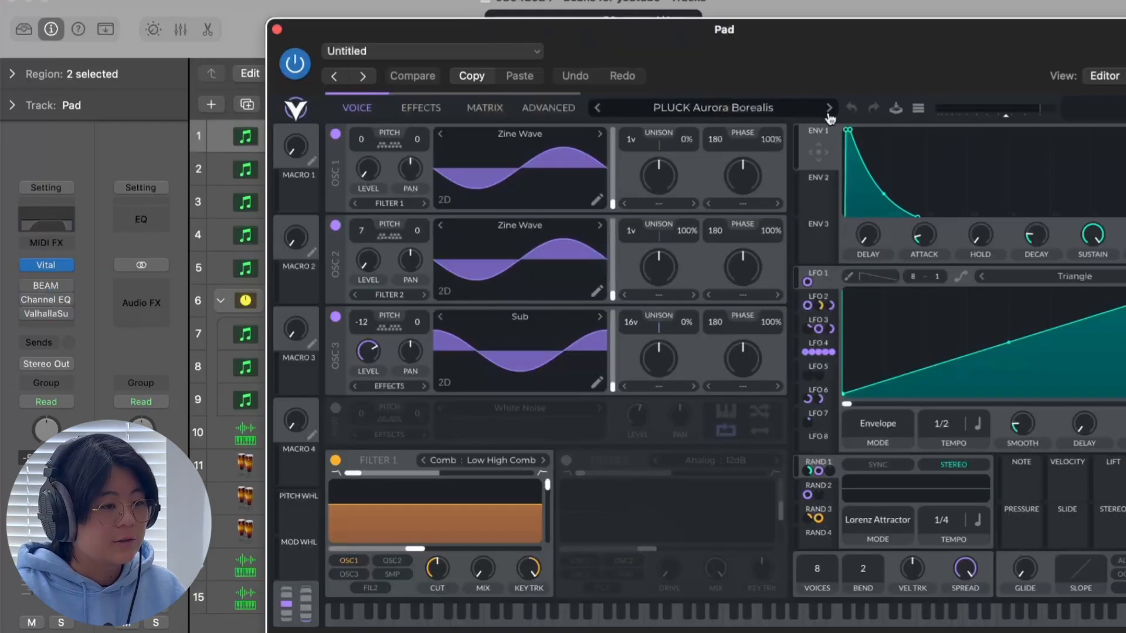
Close the Pad track's Vital synth window and enable the BEAM effect on that track
{"action": "left_click_drag", "start_coordinate": [844, 64], "coordinate": [822, 53]}
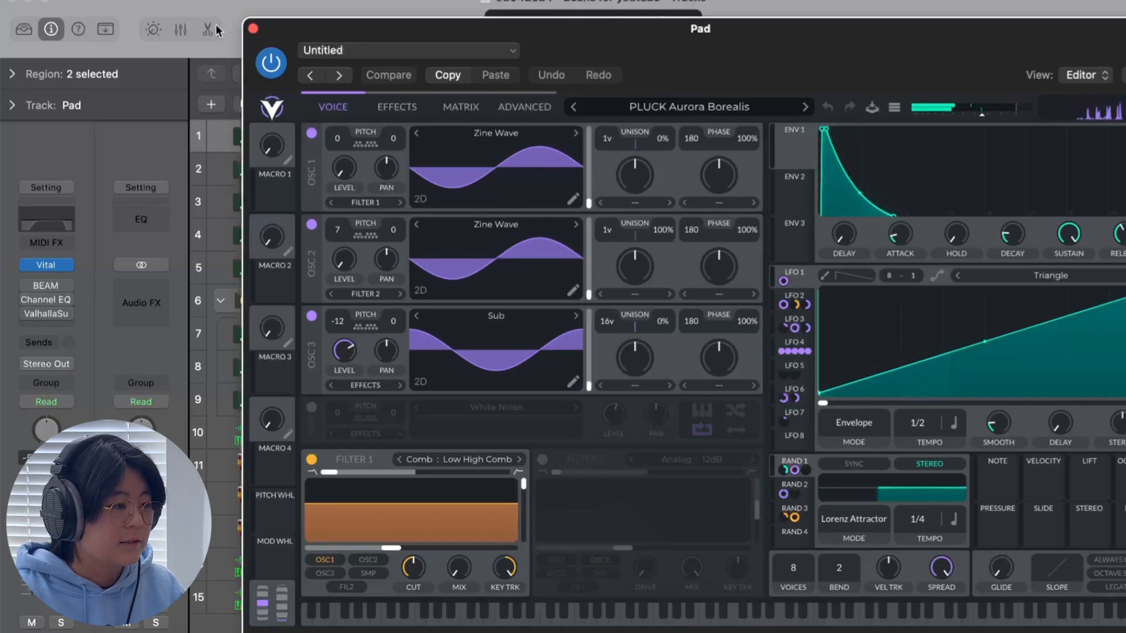
{"action": "left_click", "coordinate": [253, 28]}
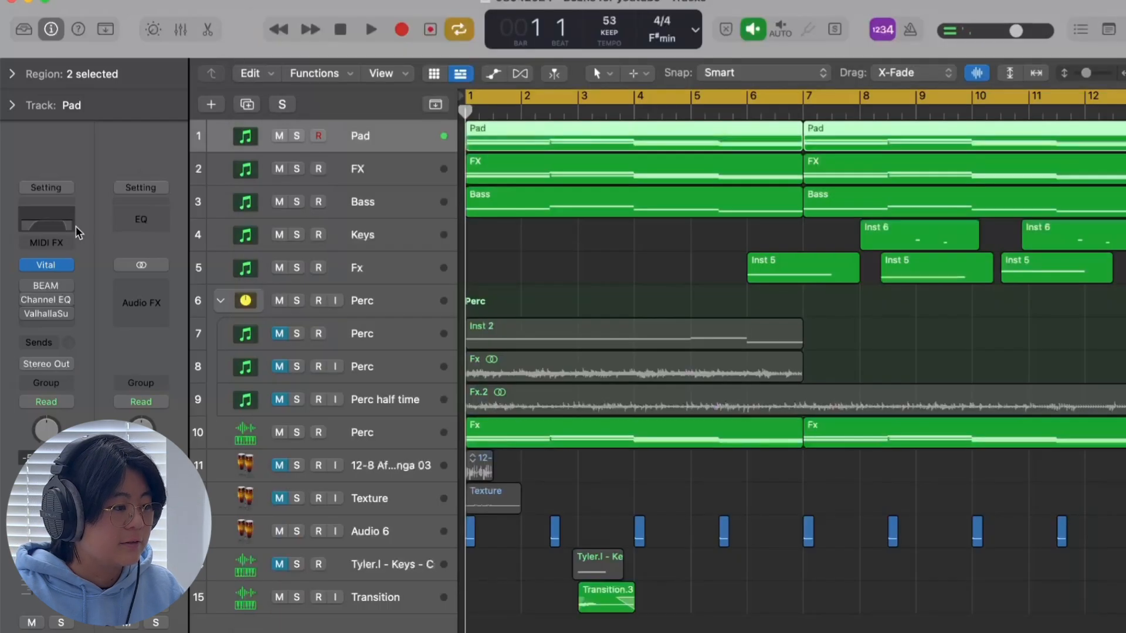
{"action": "left_click", "coordinate": [33, 282]}
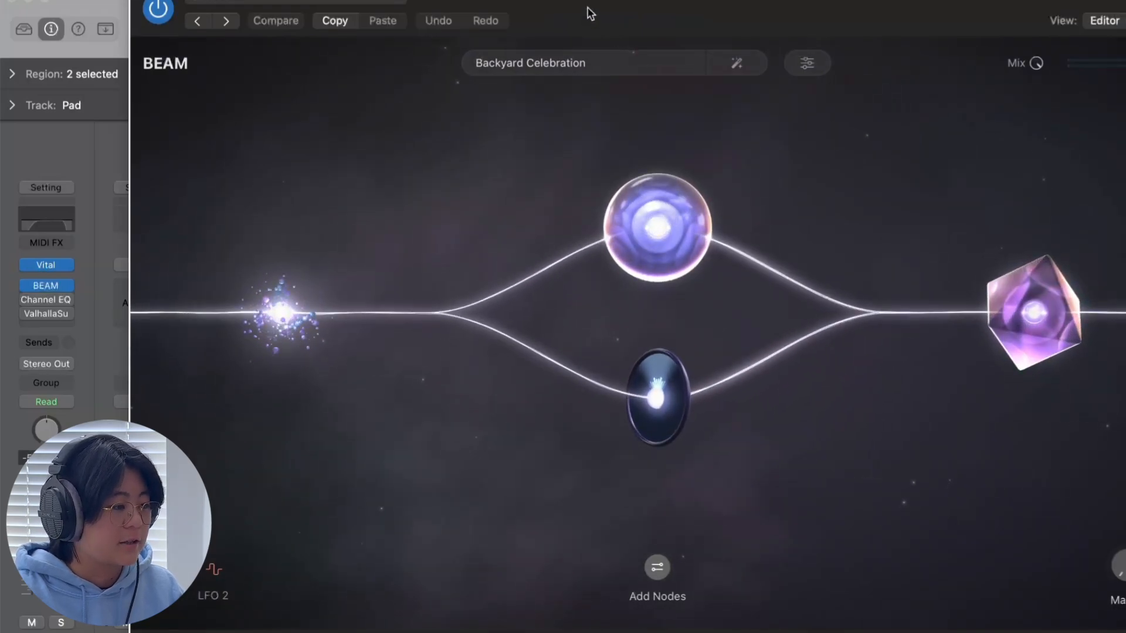
Enable the Pad track's Channel EQ, inspect its curve, and close the Channel EQ and BEAM windows
{"action": "left_click", "coordinate": [23, 301]}
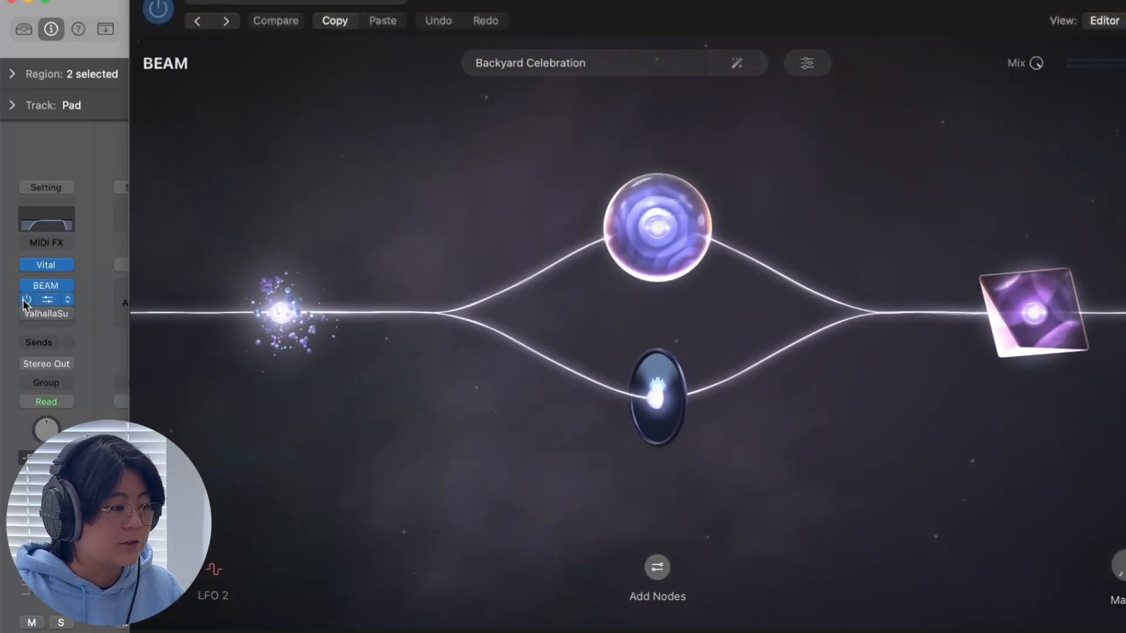
{"action": "left_click", "coordinate": [56, 229]}
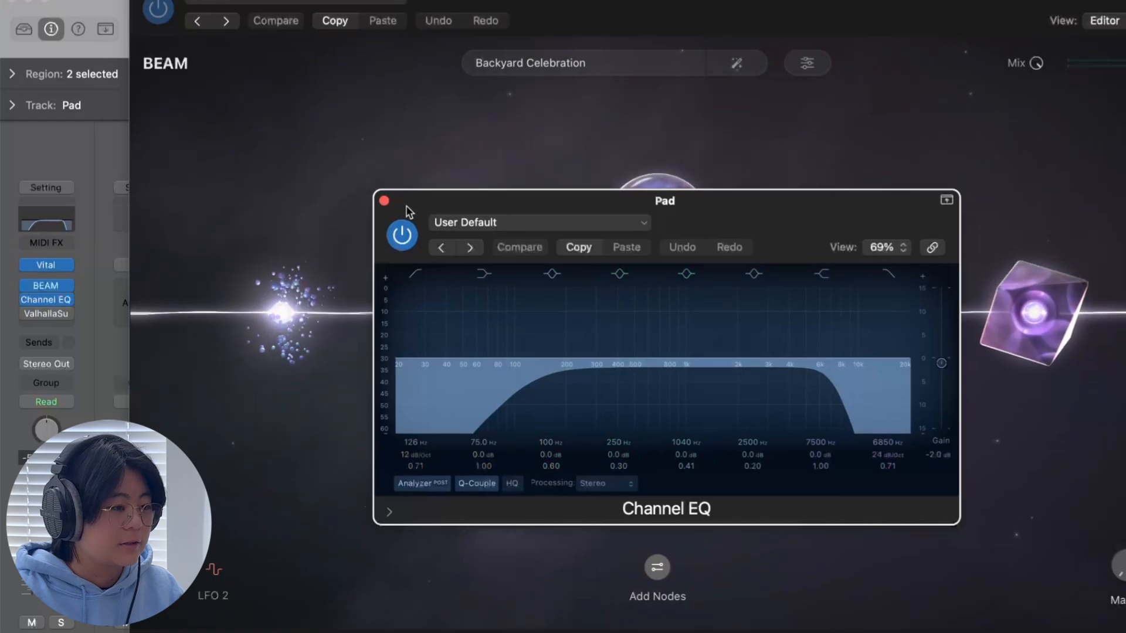
{"action": "left_click", "coordinate": [384, 201]}
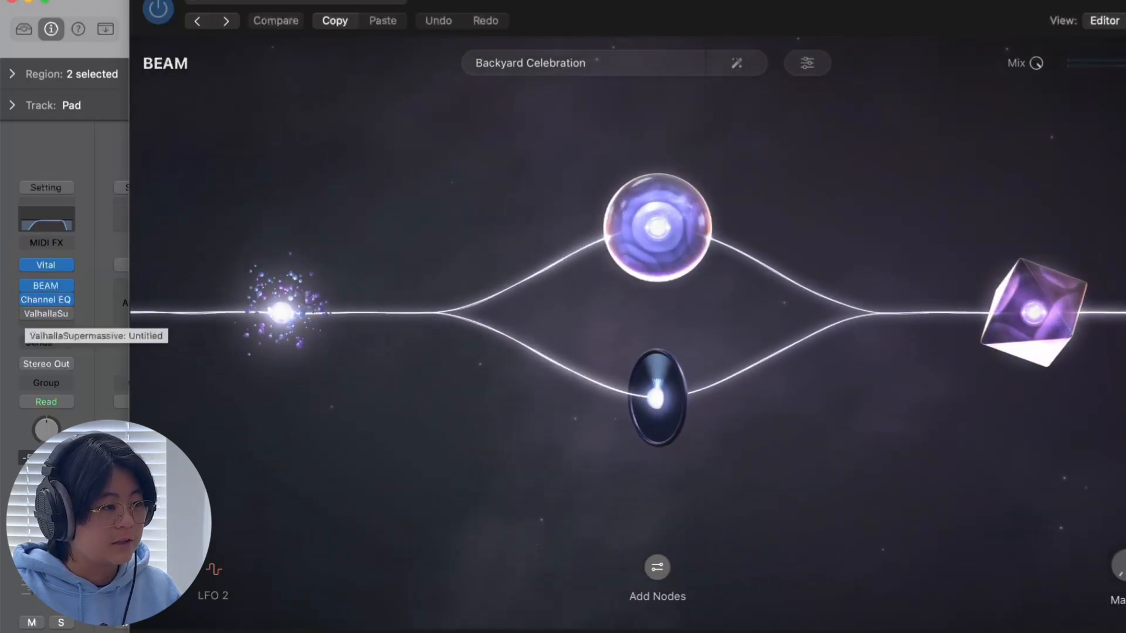
{"action": "left_click_drag", "start_coordinate": [129, 32], "coordinate": [129, 143]}
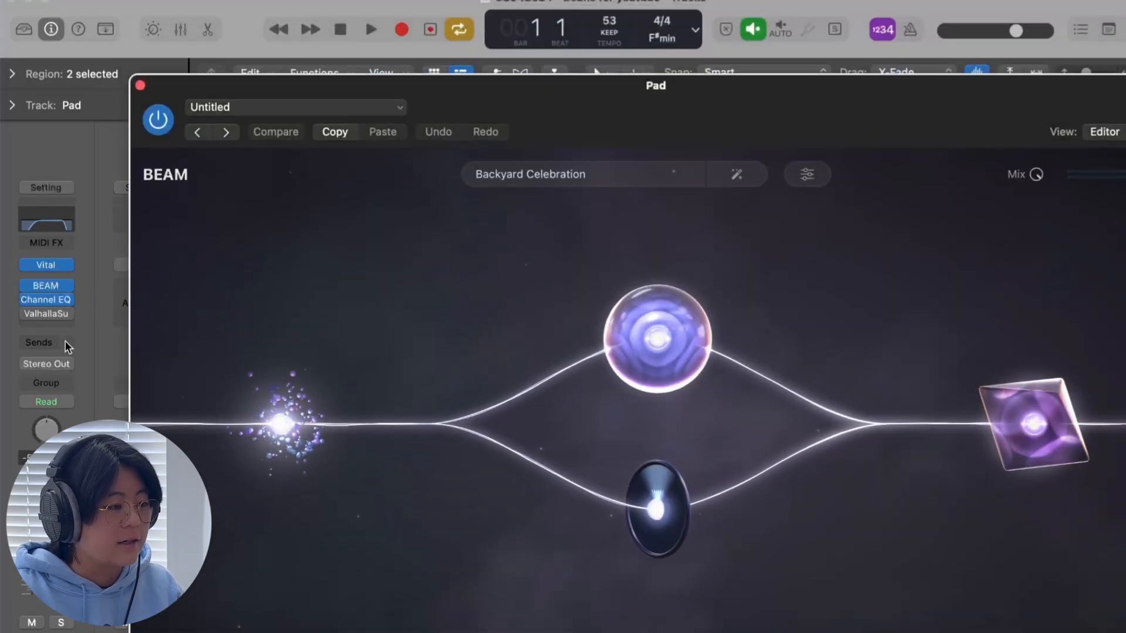
{"action": "left_click", "coordinate": [140, 86]}
Solo the Pad track and play it from bar 1, stopping playback around bar 4
{"action": "left_click", "coordinate": [298, 137]}
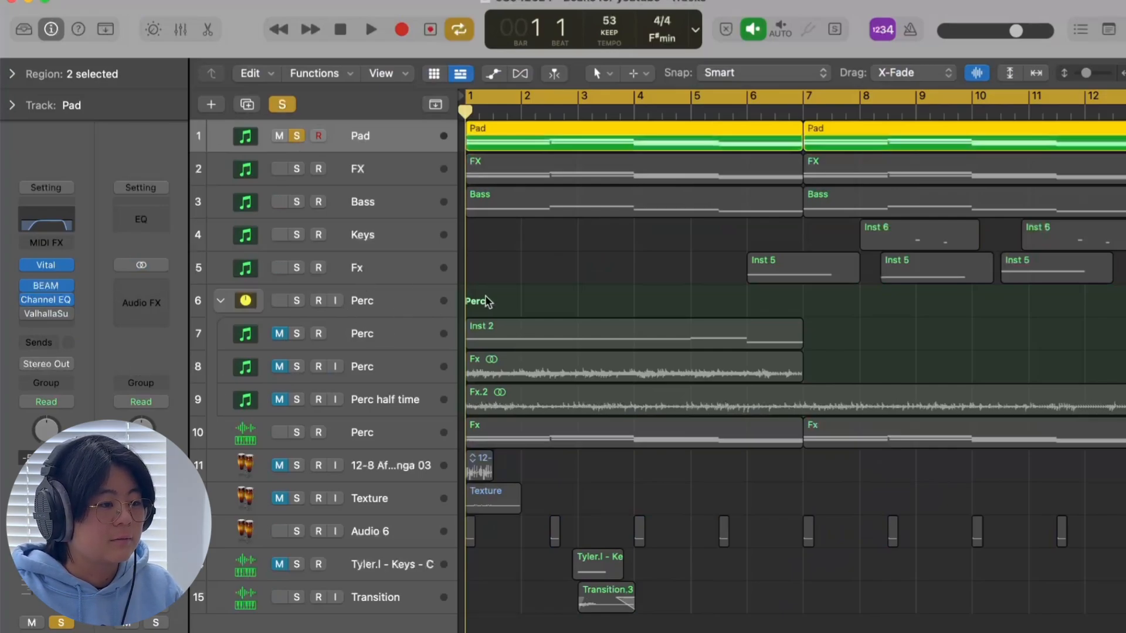
{"action": "key", "text": "space"}
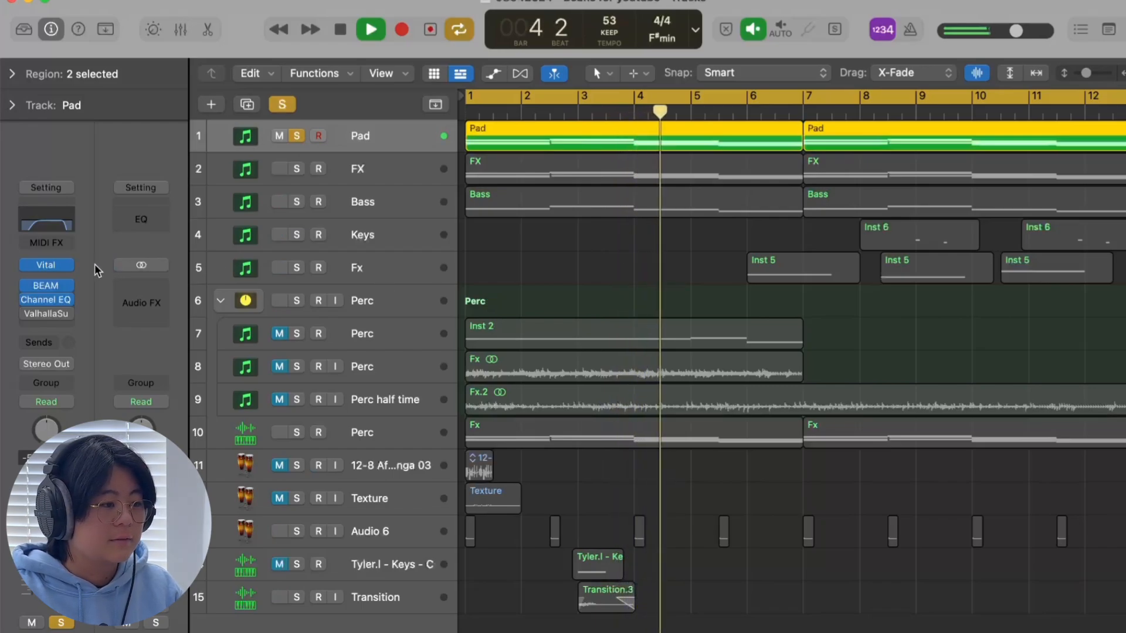
{"action": "key", "text": "space"}
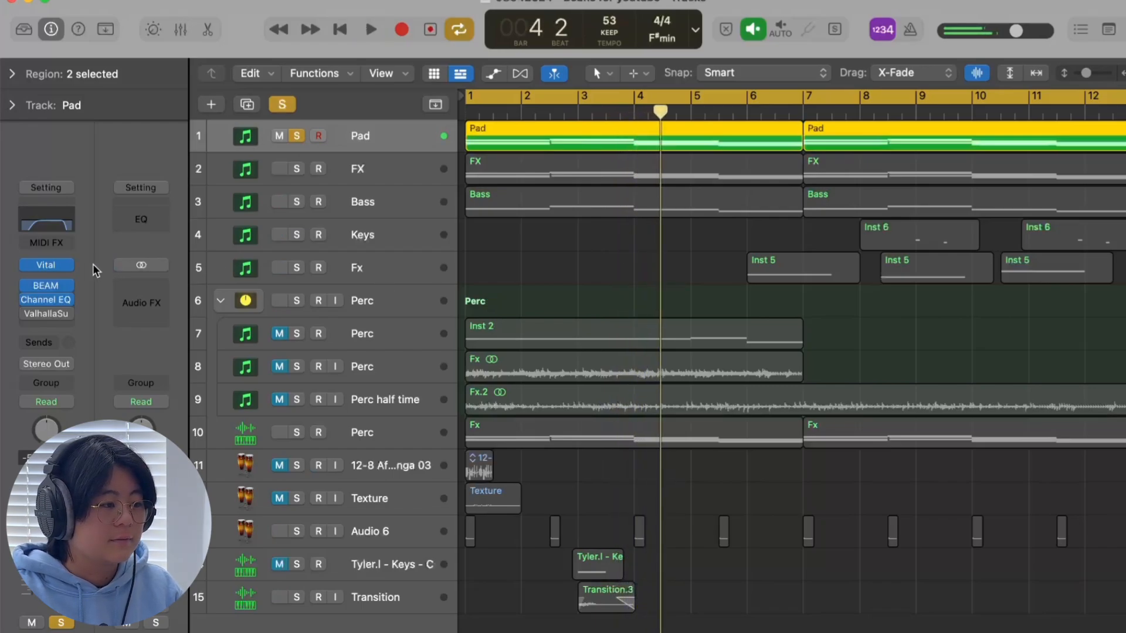
Bypass BEAM and Channel EQ on the Pad track and play the soloed pad from bar 1
{"action": "left_click", "coordinate": [25, 287]}
{"action": "left_click", "coordinate": [25, 303]}
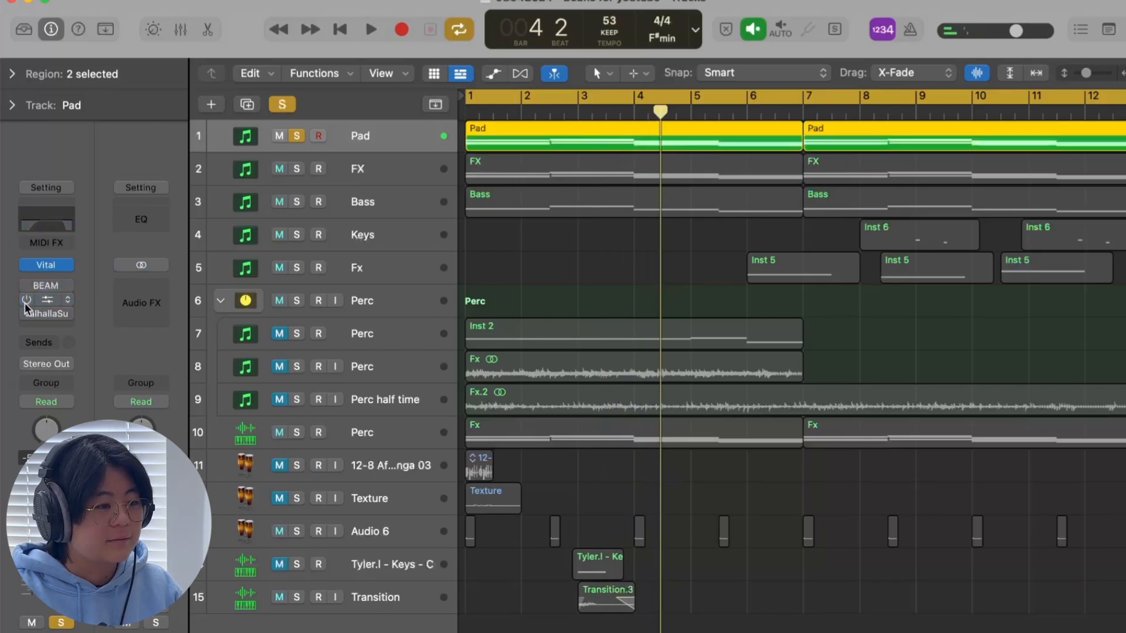
{"action": "key", "text": "space"}
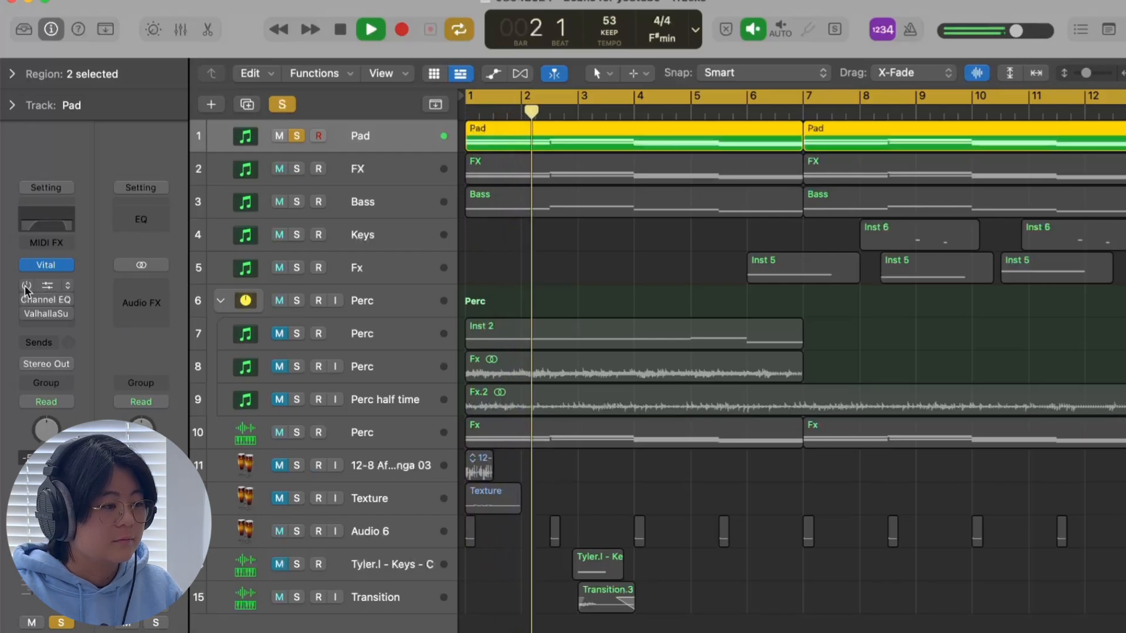
Enable BEAM, Channel EQ and the Valhalla reverb on the Pad track one after another during playback
{"action": "left_click", "coordinate": [25, 287]}
{"action": "left_click", "coordinate": [25, 299]}
{"action": "left_click", "coordinate": [26, 314]}
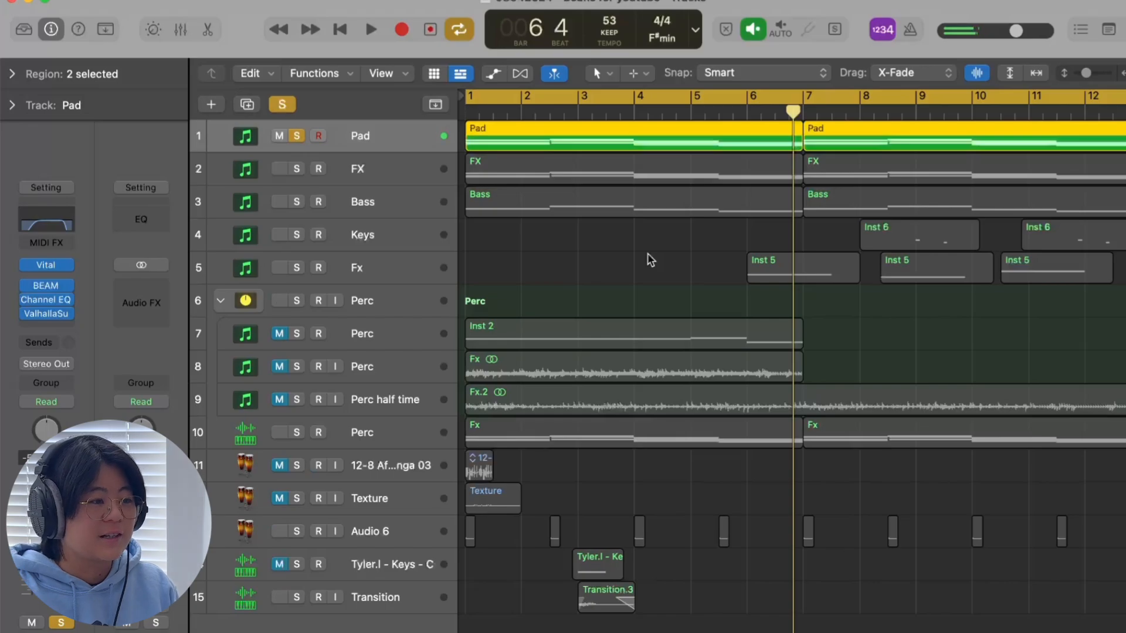
Inspect the FX track's Vital synth patch, close its window, and solo the FX track
{"action": "left_click", "coordinate": [378, 168]}
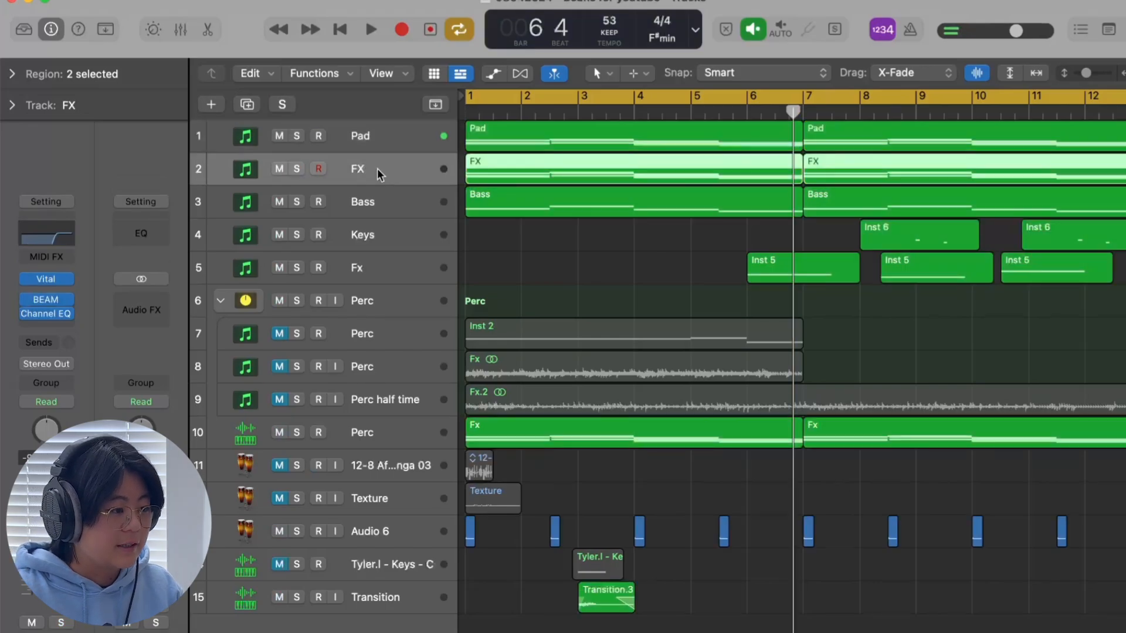
{"action": "left_click", "coordinate": [41, 274]}
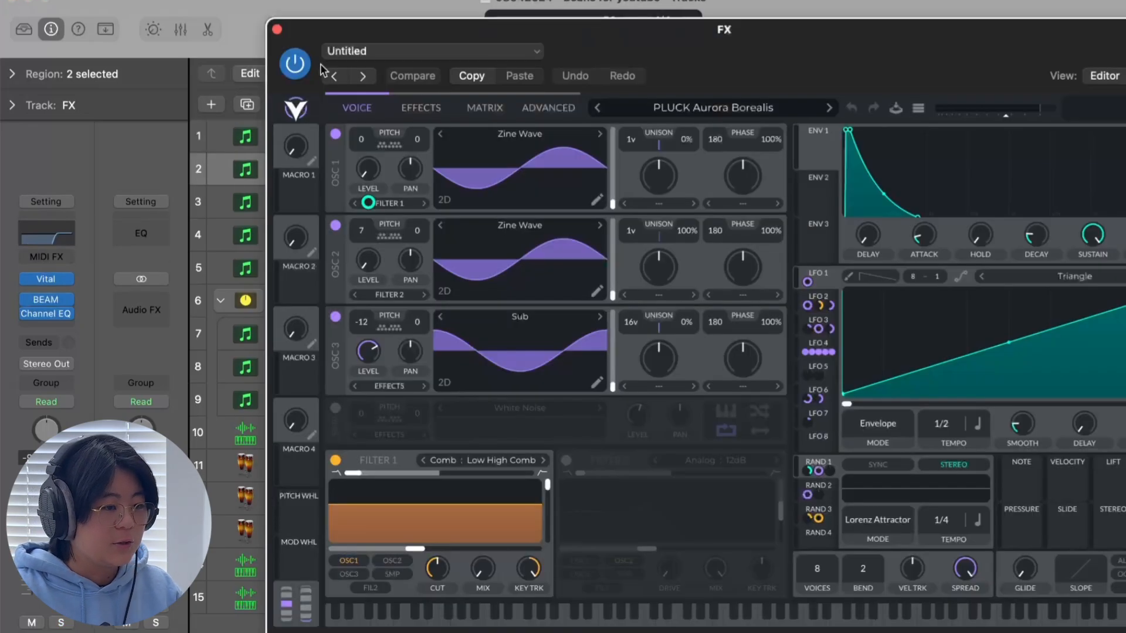
{"action": "left_click", "coordinate": [278, 29]}
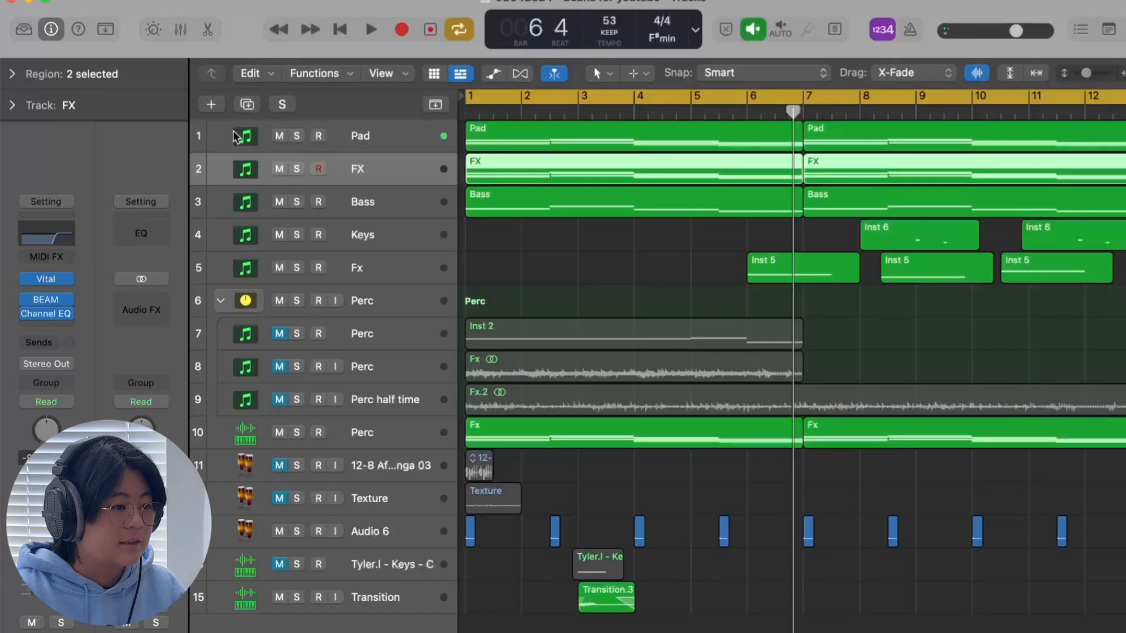
{"action": "left_click", "coordinate": [299, 169]}
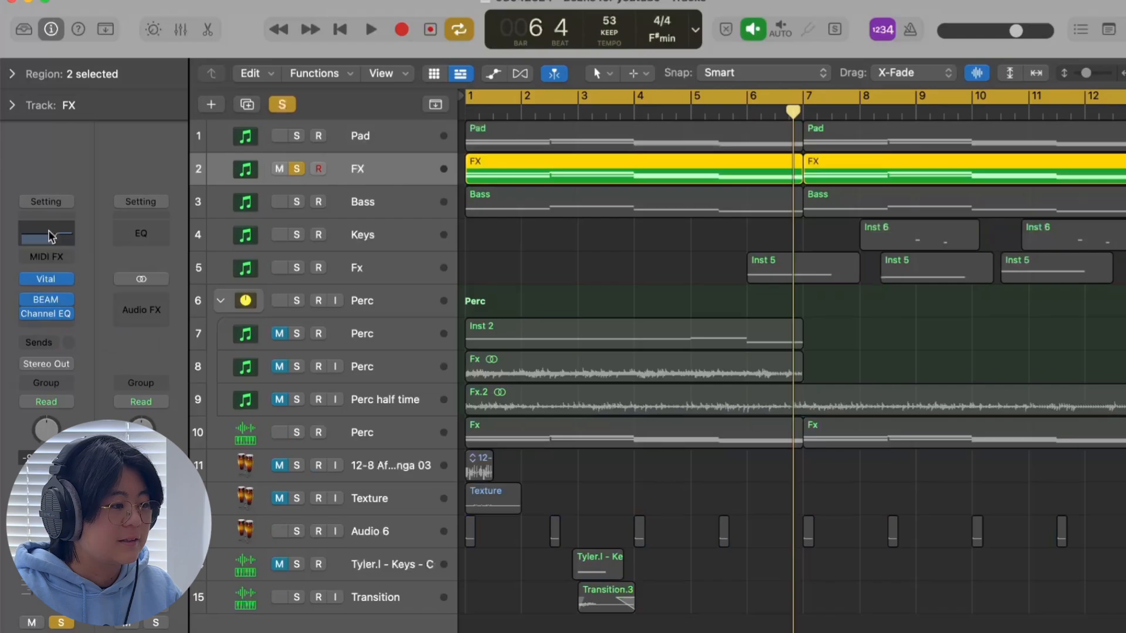
{"action": "left_click", "coordinate": [25, 298]}
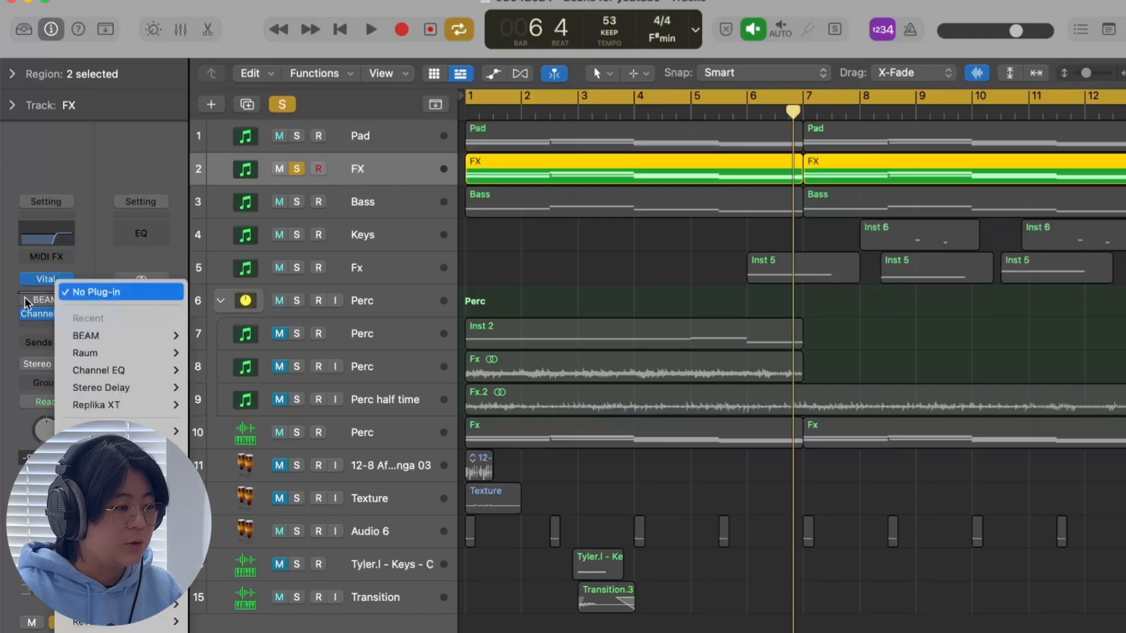
Open the FX regions in the Piano Roll, examine the chords one at a time, and close the editor
{"action": "double_click", "coordinate": [618, 170]}
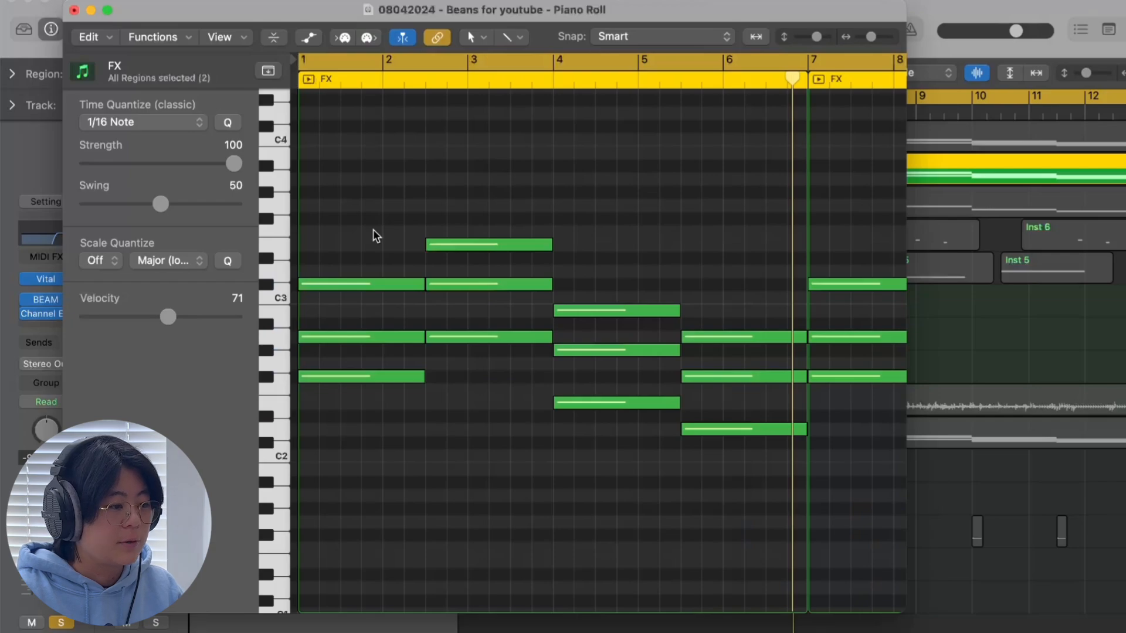
{"action": "left_click_drag", "start_coordinate": [374, 248], "coordinate": [374, 451]}
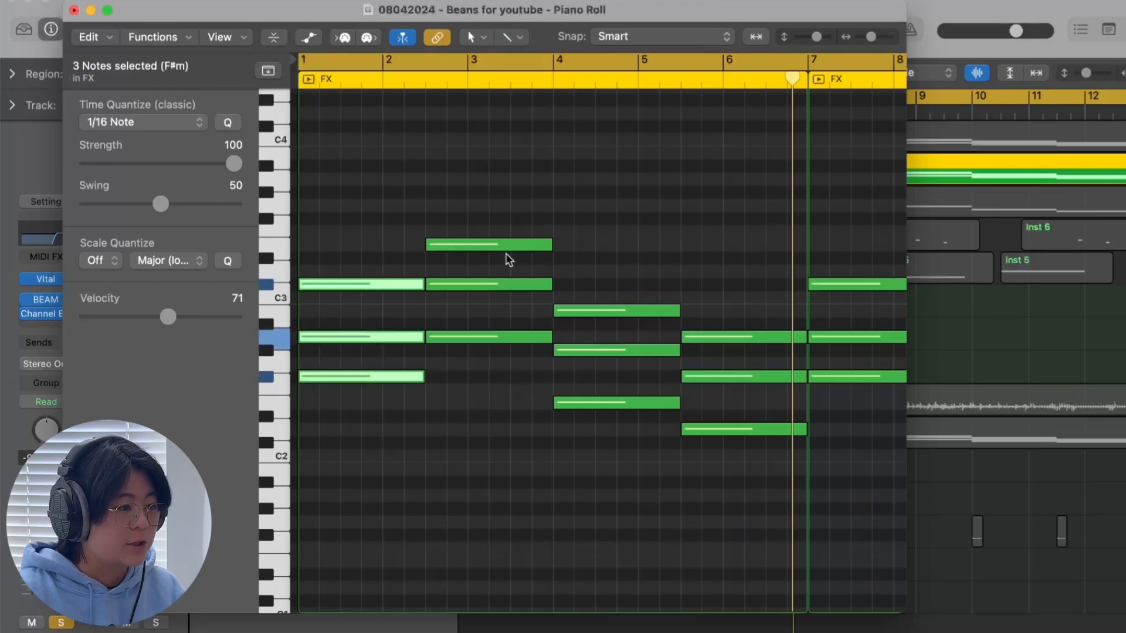
{"action": "left_click", "coordinate": [510, 187]}
{"action": "left_click_drag", "start_coordinate": [510, 187], "coordinate": [520, 442]}
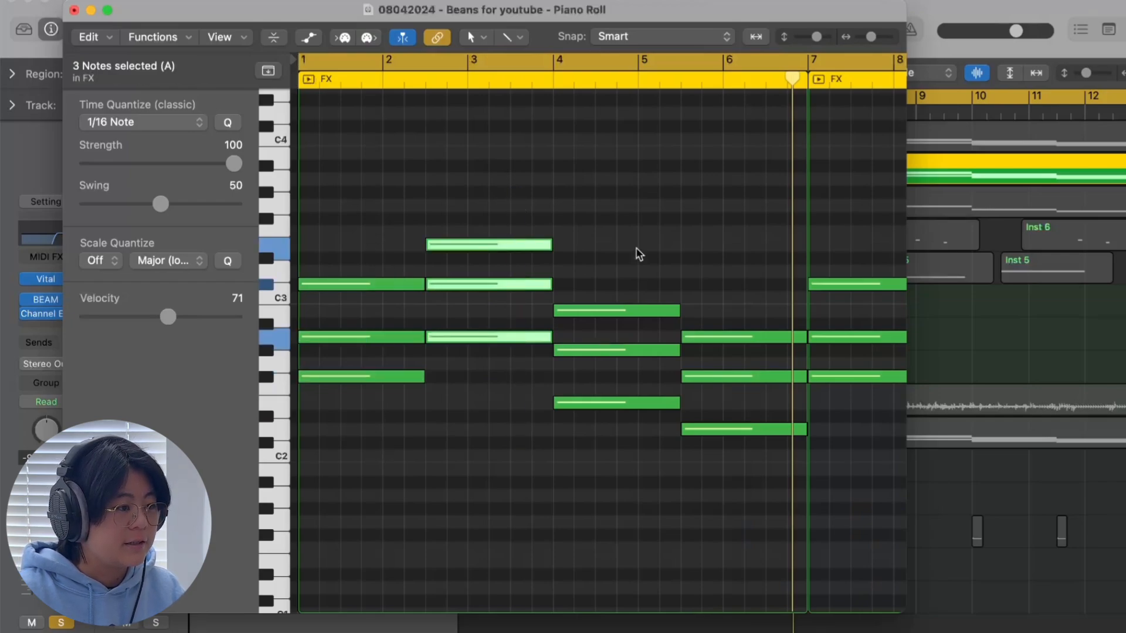
{"action": "left_click_drag", "start_coordinate": [639, 254], "coordinate": [635, 498]}
{"action": "left_click_drag", "start_coordinate": [751, 287], "coordinate": [751, 502]}
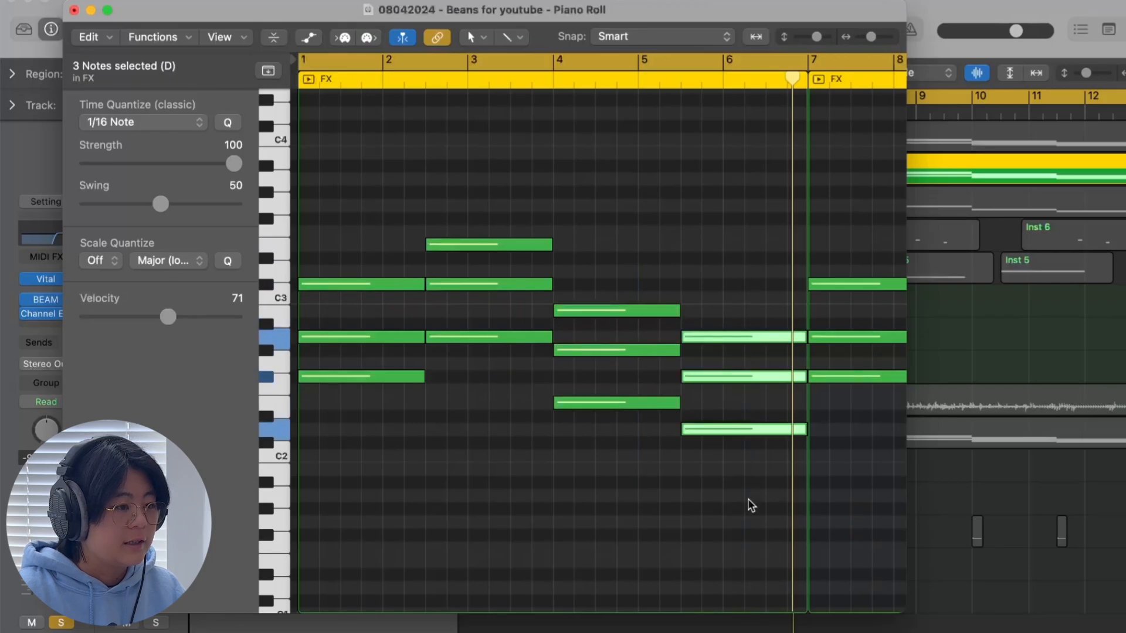
{"action": "scroll", "coordinate": [455, 370], "scroll_direction": "up", "scroll_amount": 5}
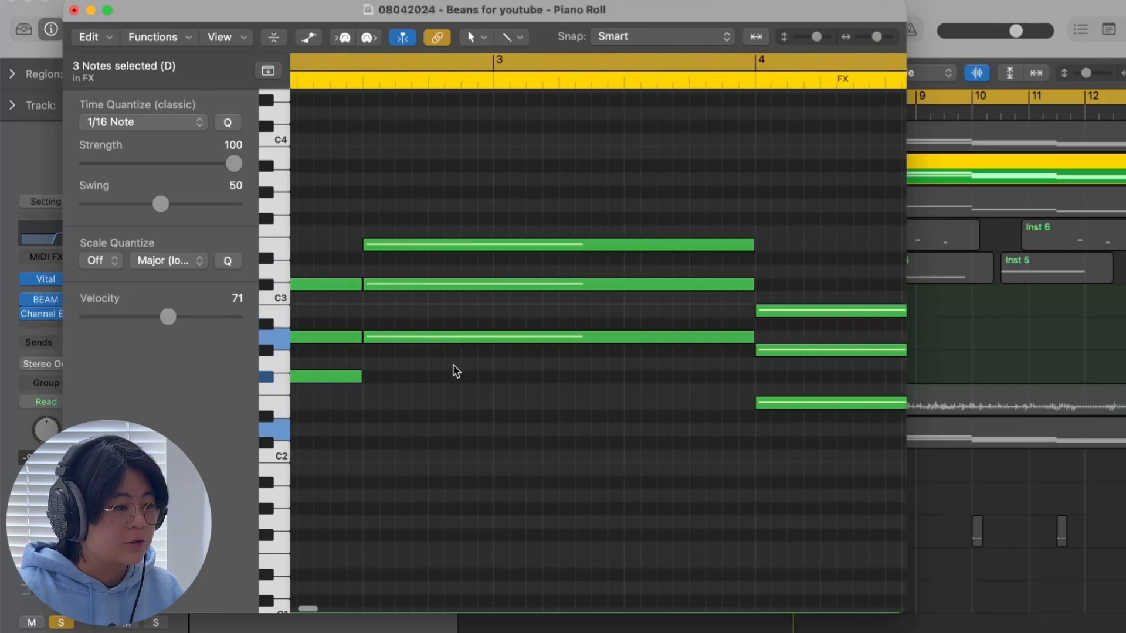
{"action": "scroll", "coordinate": [455, 369], "scroll_direction": "left", "scroll_amount": 5}
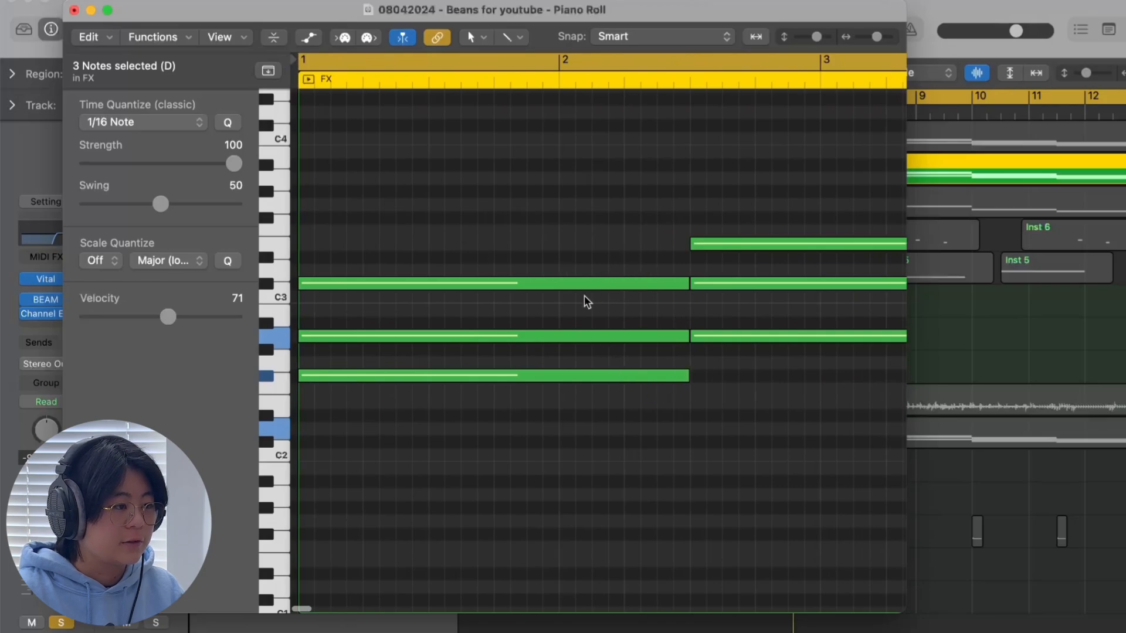
{"action": "left_click", "coordinate": [75, 10]}
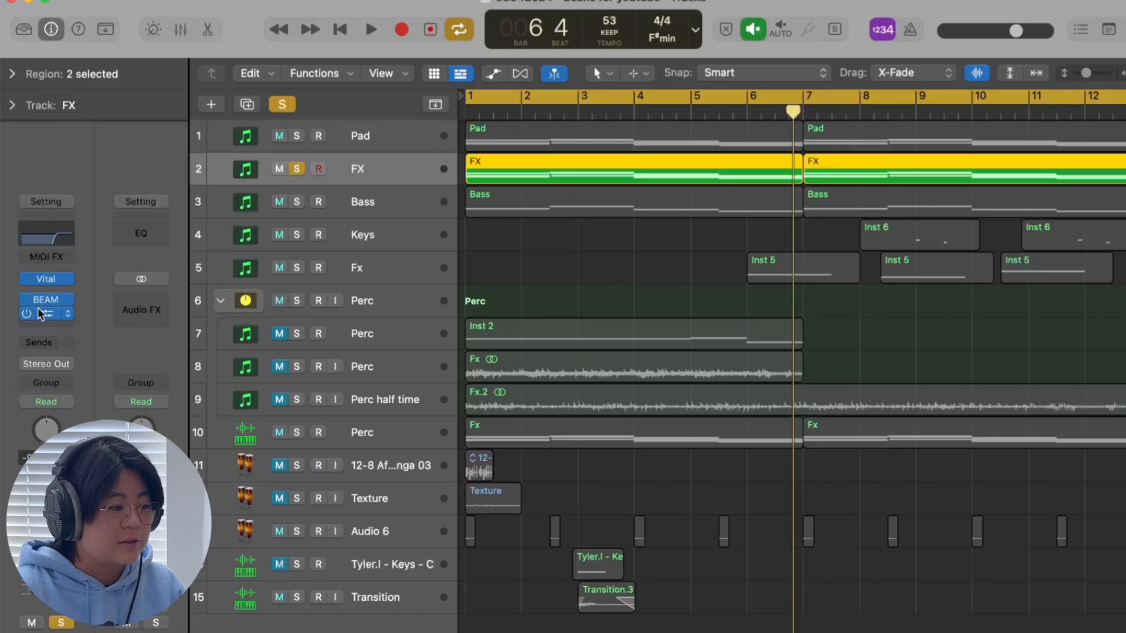
Bypass BEAM and Channel EQ on the FX track, play it briefly from bar 1, and stop
{"action": "left_click", "coordinate": [26, 314]}
{"action": "key", "text": "space"}
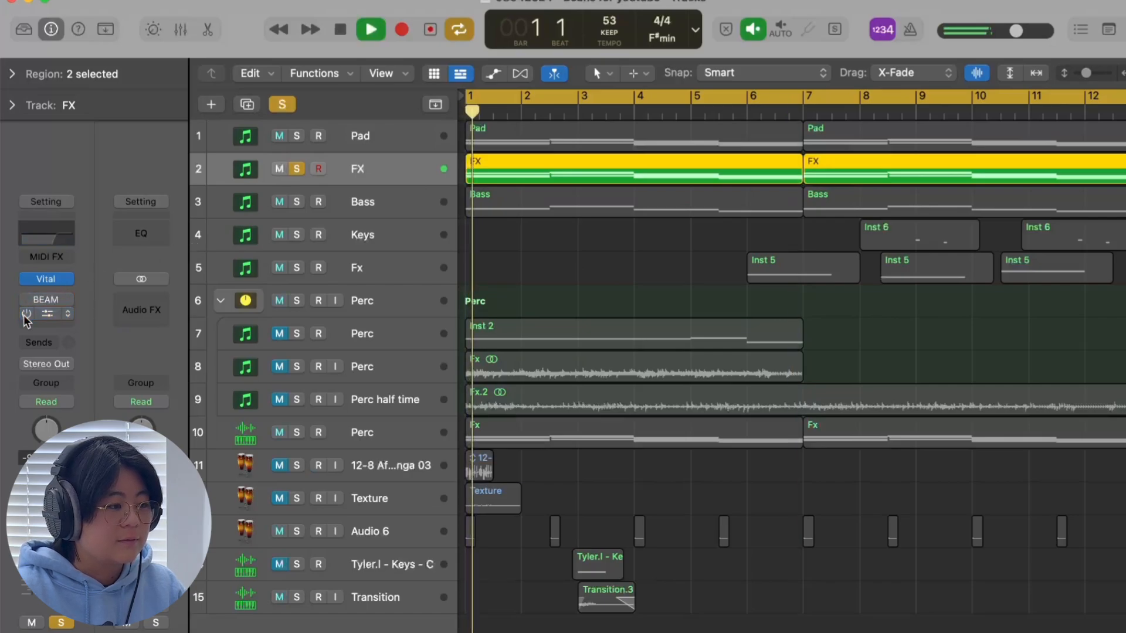
{"action": "key", "text": "space"}
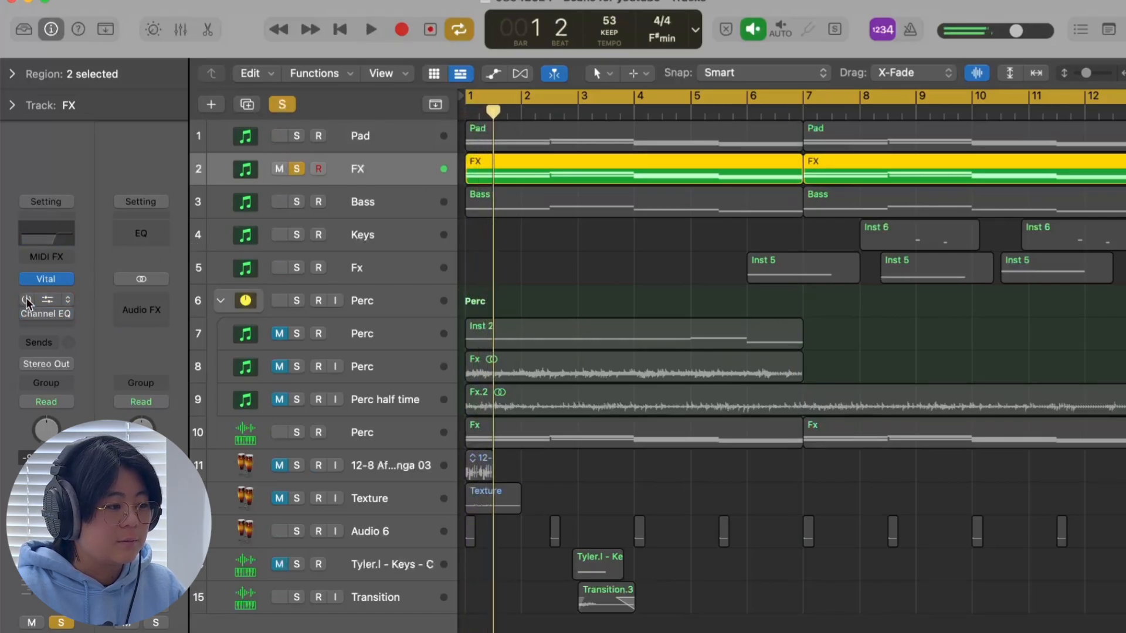
Play the FX track with BEAM and Channel EQ enabled, sweep the EQ's low cut down and back up to 2420 Hz, and stop
{"action": "key", "text": "space"}
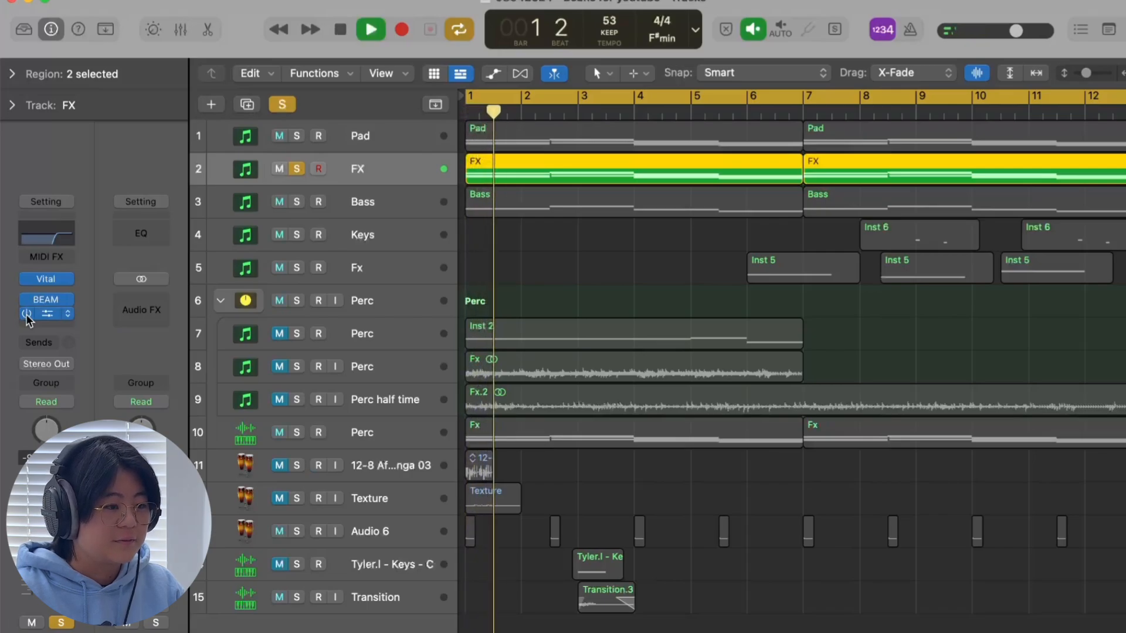
{"action": "left_click", "coordinate": [51, 234]}
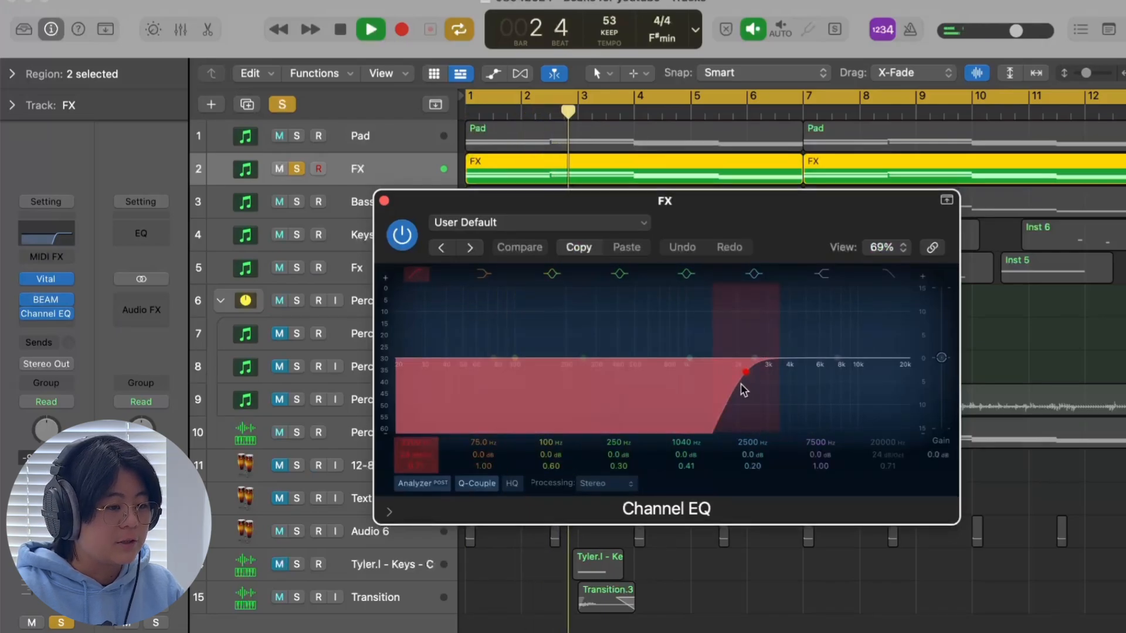
{"action": "left_click_drag", "start_coordinate": [741, 384], "coordinate": [480, 390]}
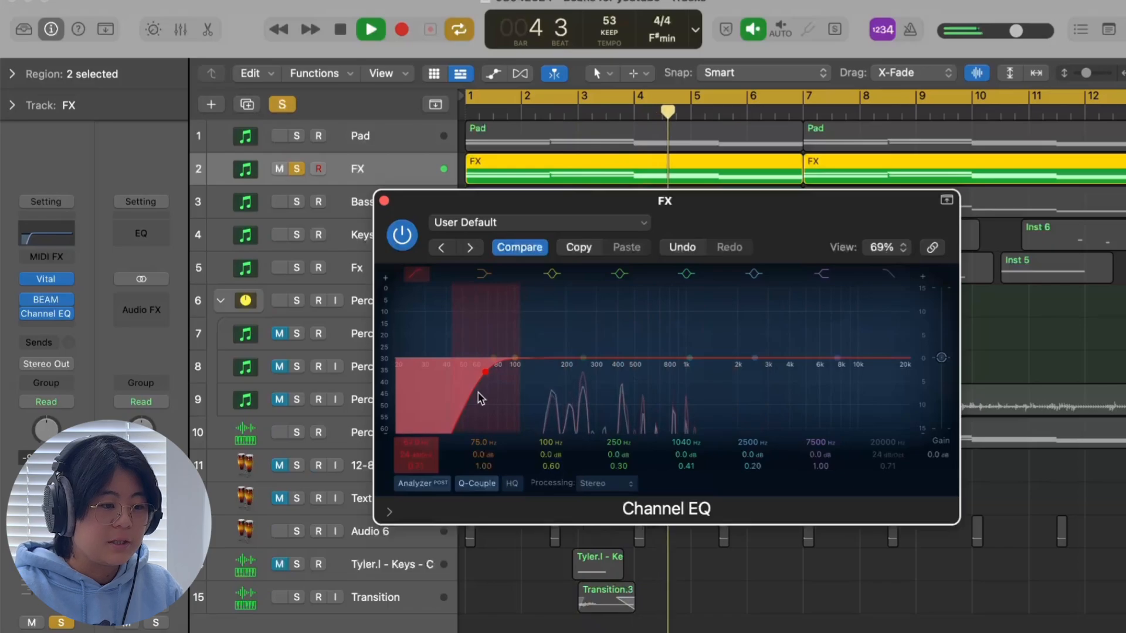
{"action": "left_click_drag", "start_coordinate": [481, 399], "coordinate": [747, 396]}
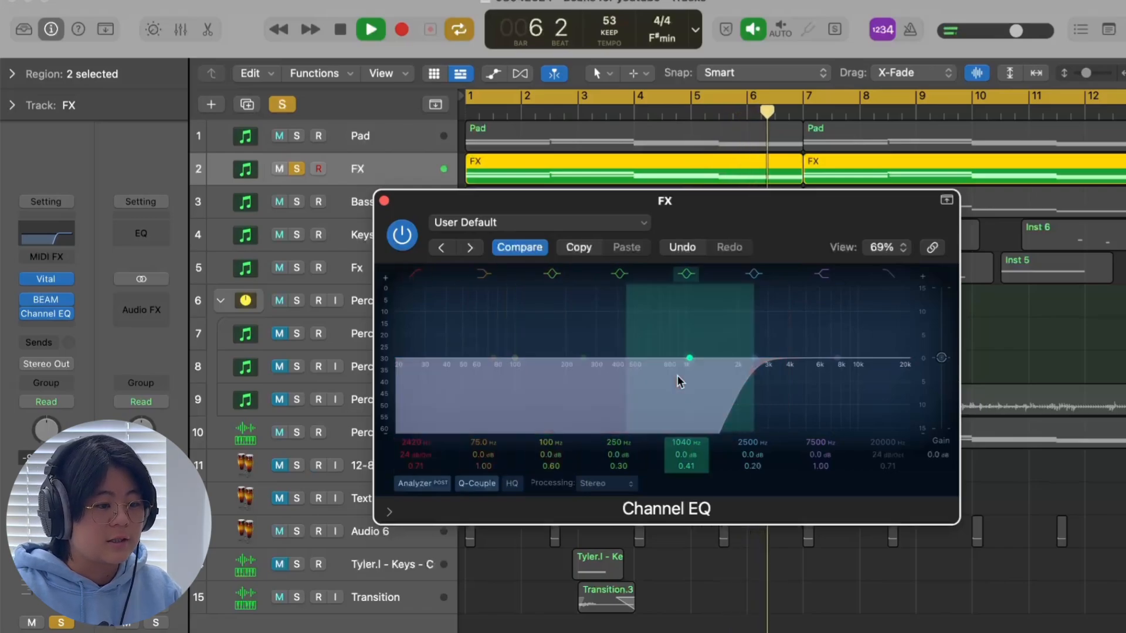
{"action": "left_click", "coordinate": [385, 201]}
{"action": "key", "text": "space"}
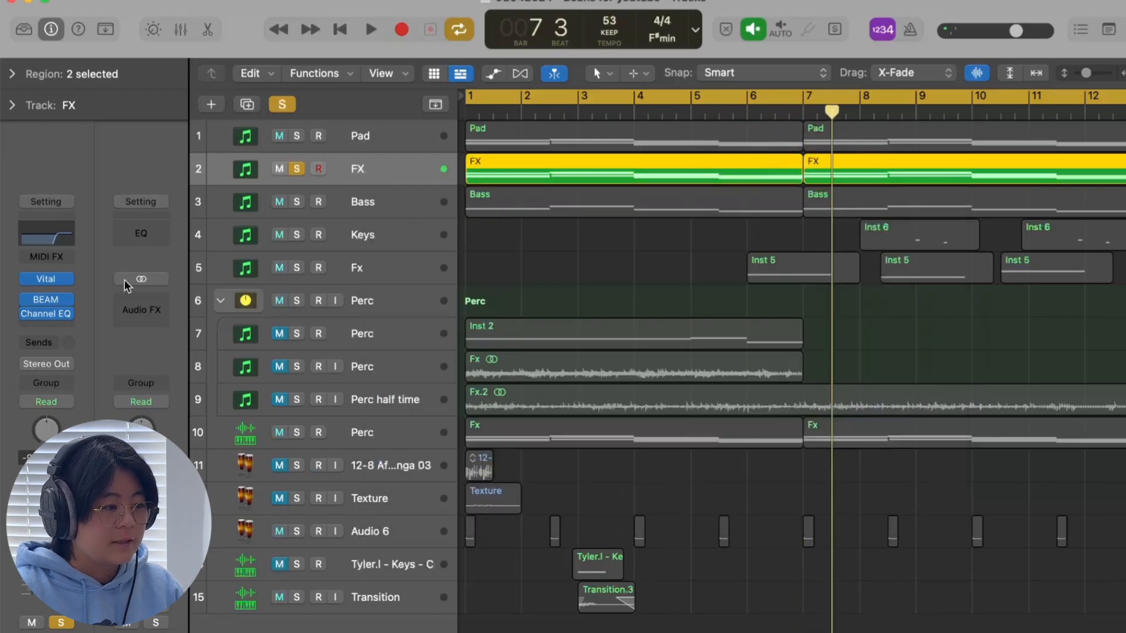
Reopen the FX track's Channel EQ, review its low-cut curve, and close the window
{"action": "left_click", "coordinate": [51, 311]}
{"action": "left_click", "coordinate": [383, 195]}
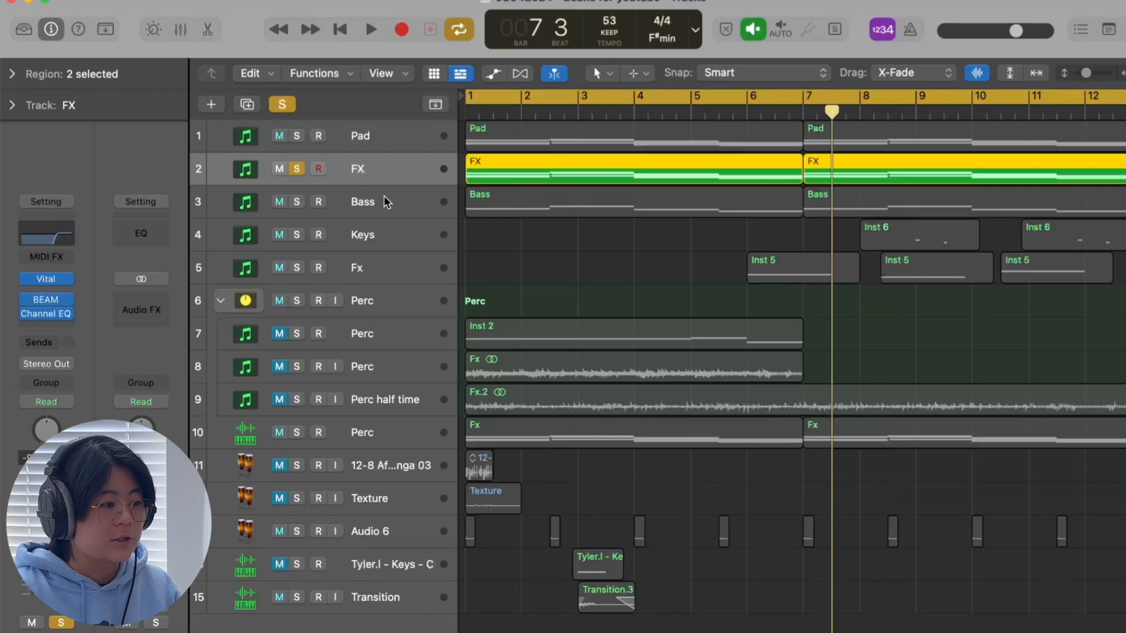
{"action": "left_click", "coordinate": [46, 315]}
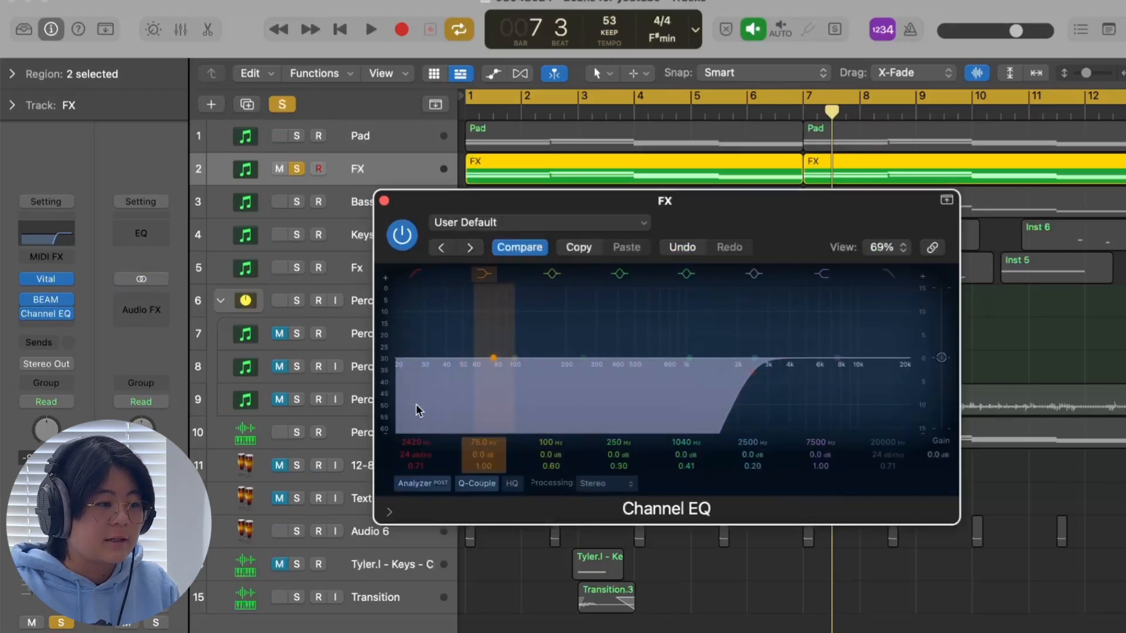
{"action": "left_click", "coordinate": [384, 201]}
Select the Bass track, inspect its Vital synth patch, and toggle its Channel EQ off and back on
{"action": "left_click", "coordinate": [351, 203]}
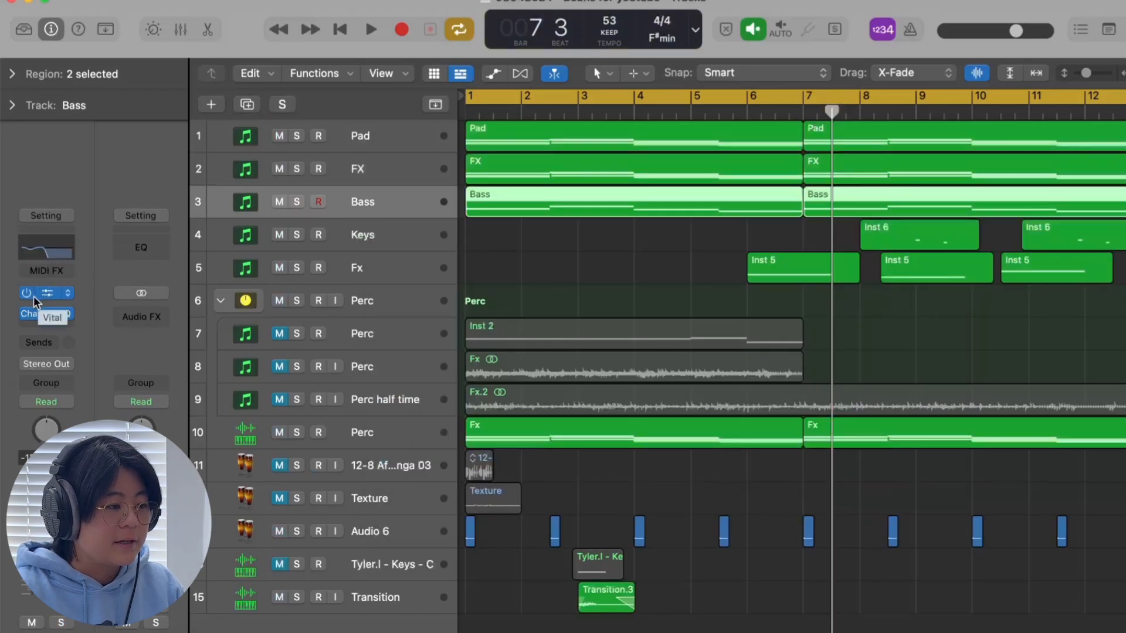
{"action": "left_click", "coordinate": [26, 314]}
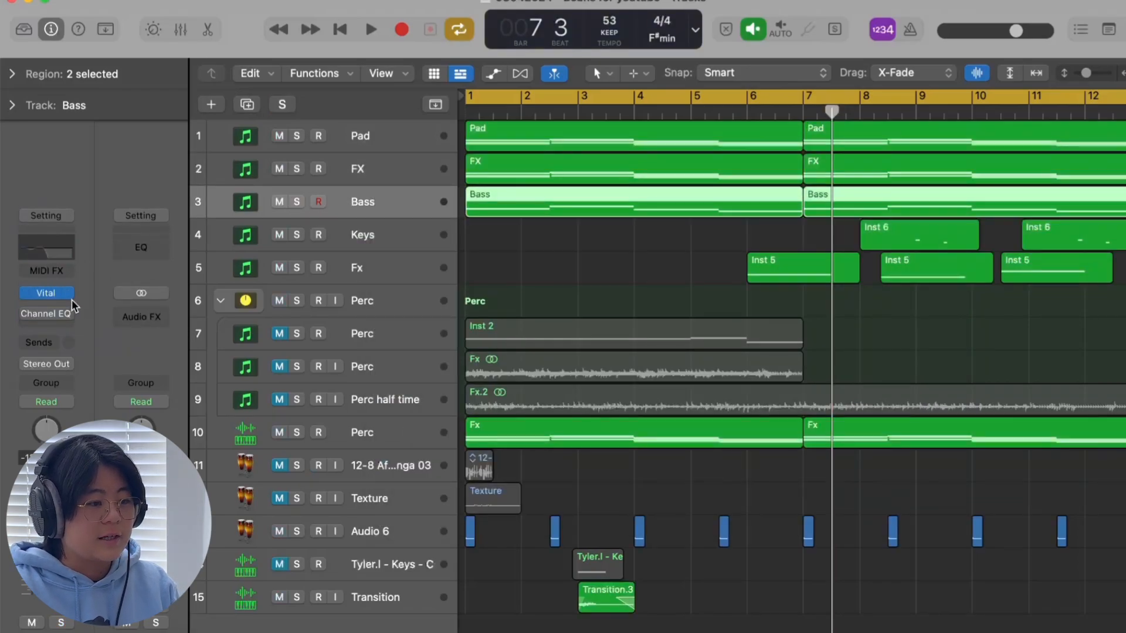
{"action": "left_click", "coordinate": [46, 294]}
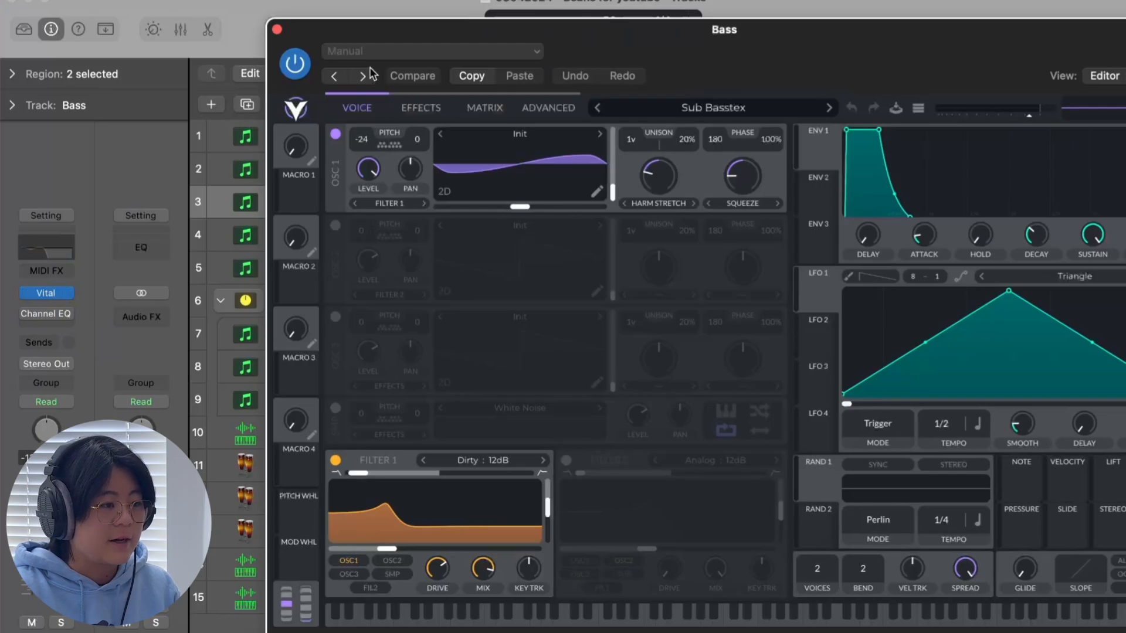
{"action": "left_click", "coordinate": [277, 30]}
{"action": "left_click", "coordinate": [27, 314]}
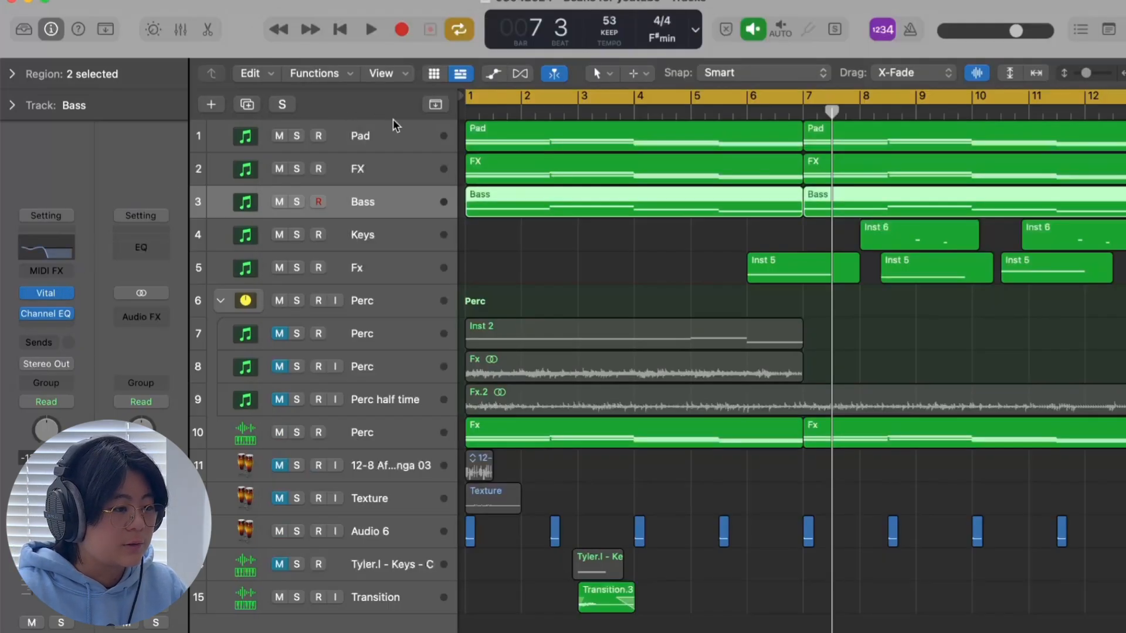
Solo the Bass track, play from bar 1, add the Pad and FX tracks to the solo, and stop playback
{"action": "left_click", "coordinate": [292, 201]}
{"action": "key", "text": "Return"}
{"action": "key", "text": "space"}
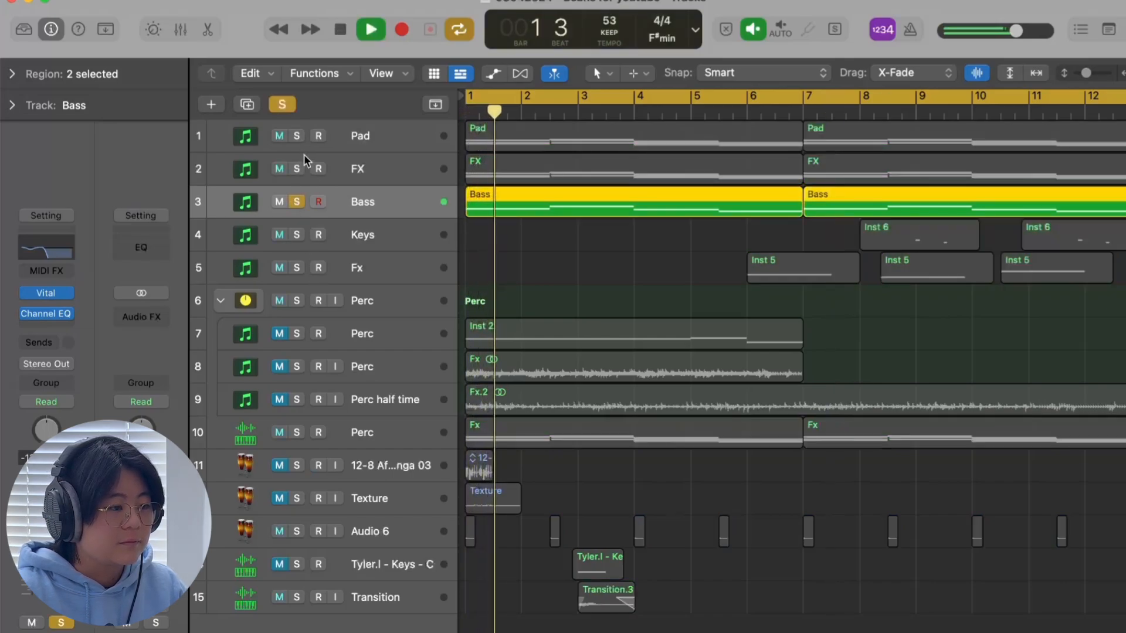
{"action": "left_click", "coordinate": [298, 138]}
{"action": "left_click", "coordinate": [296, 167]}
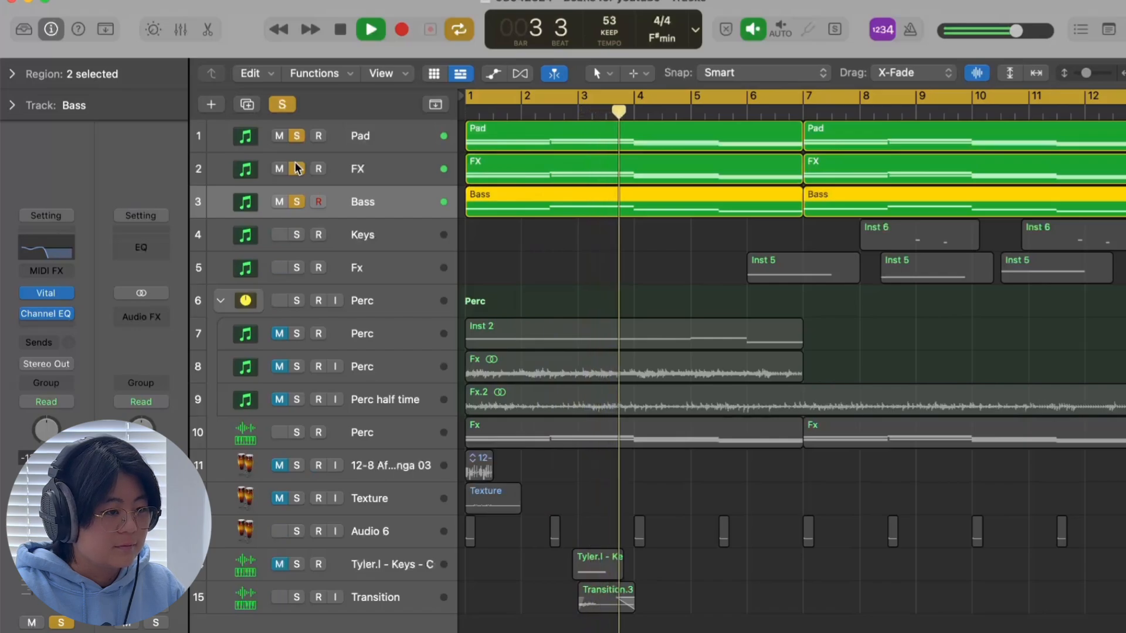
{"action": "key", "text": "space"}
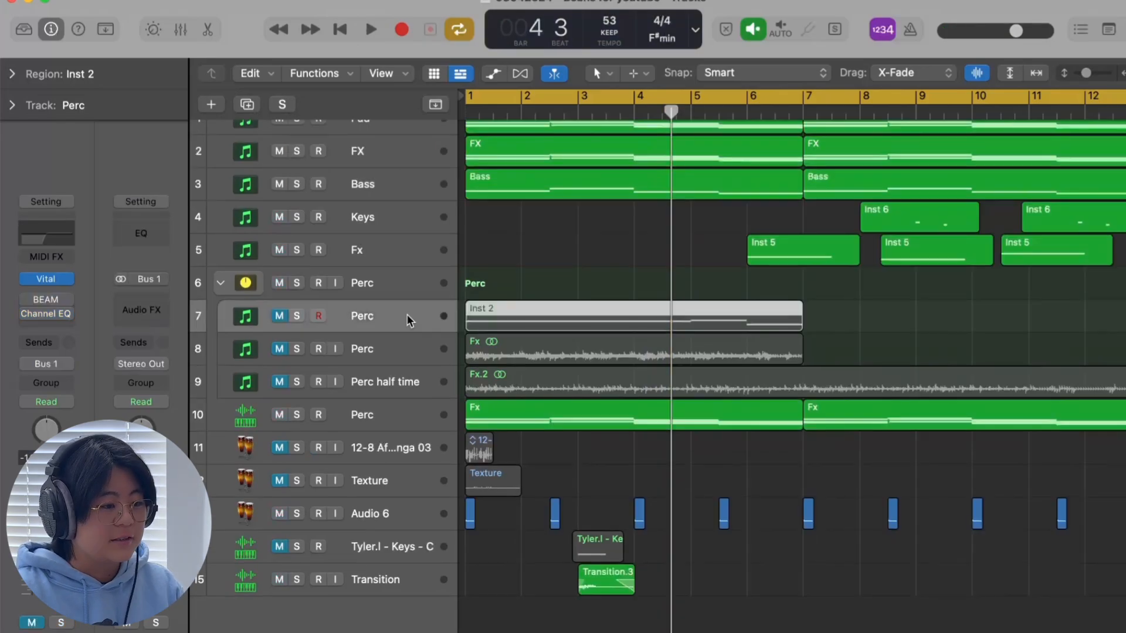
Unmute Perc track 7, mute Perc track 10, audition track 7's Vital patch without BEAM, and close the synth window
{"action": "scroll", "coordinate": [407, 314], "scroll_direction": "down", "scroll_amount": 1}
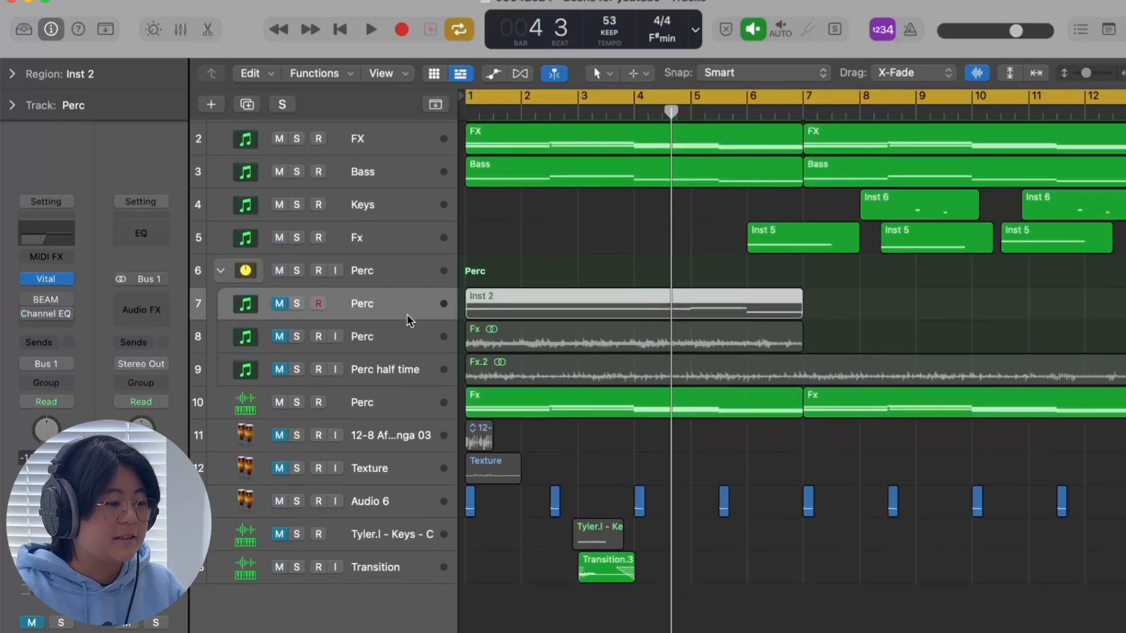
{"action": "left_click", "coordinate": [280, 401]}
{"action": "key", "text": "v"}
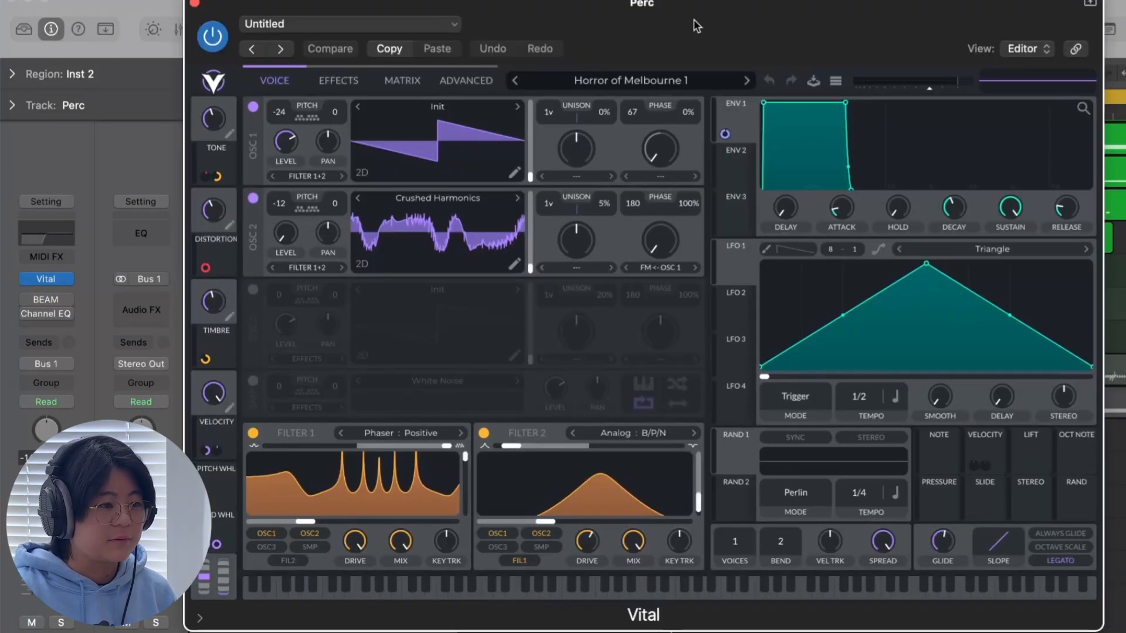
{"action": "key", "text": "space"}
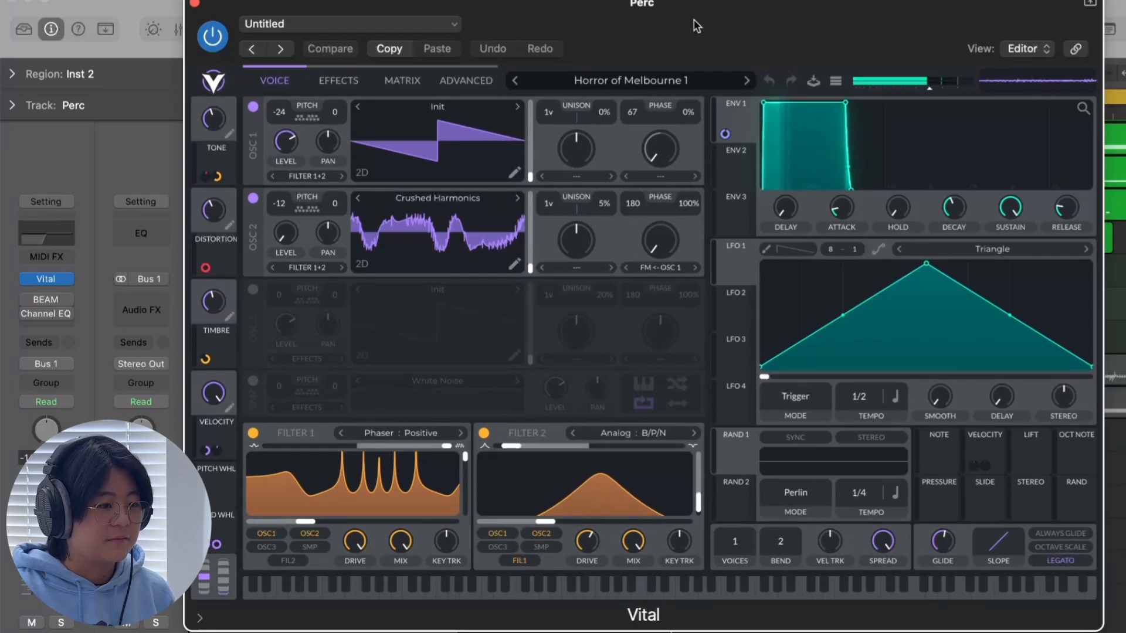
{"action": "left_click", "coordinate": [194, 3]}
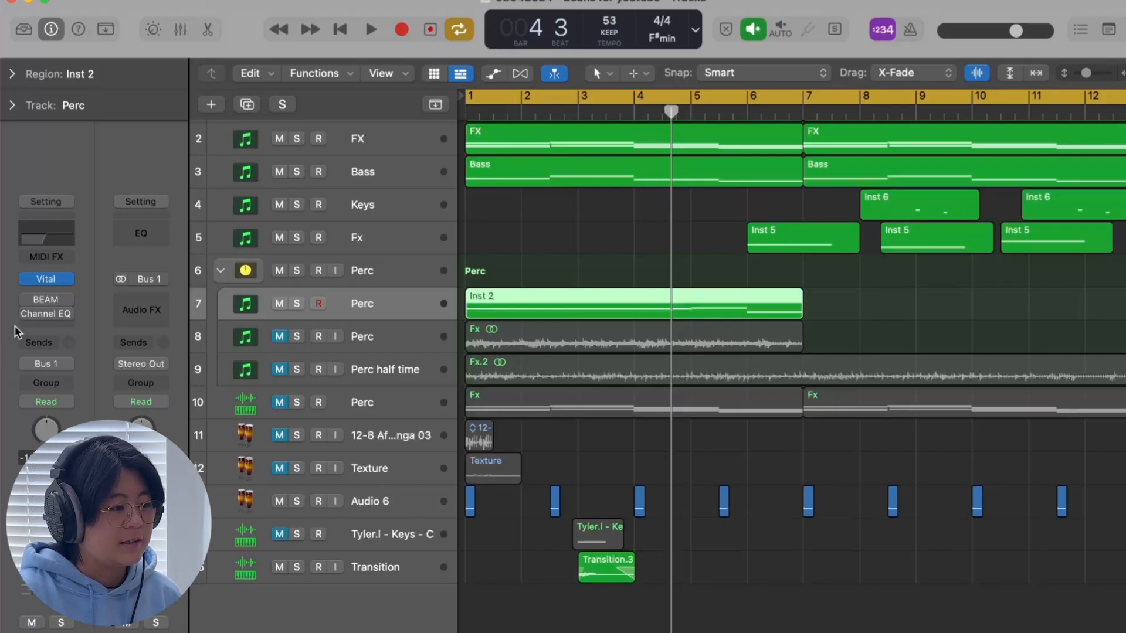
Enable BEAM on Perc track 7, solo the track, and play it through the IDM Bubbles preset
{"action": "left_click", "coordinate": [27, 298]}
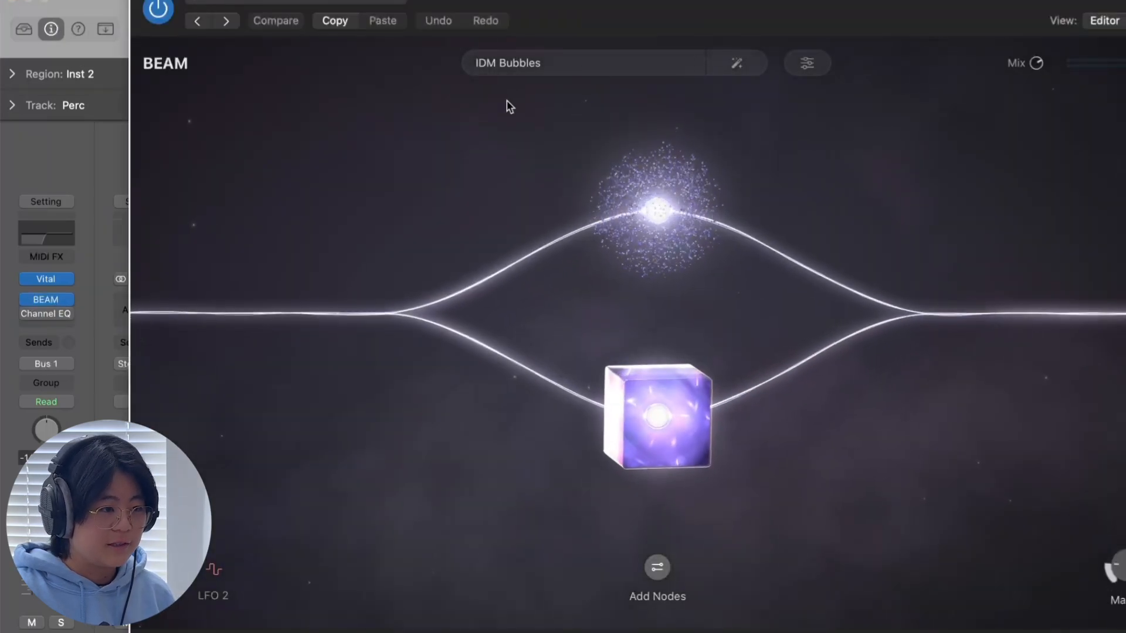
{"action": "left_click_drag", "start_coordinate": [564, 18], "coordinate": [791, 51]}
{"action": "left_click", "coordinate": [340, 194]}
{"action": "key", "text": "s"}
{"action": "key", "text": "space"}
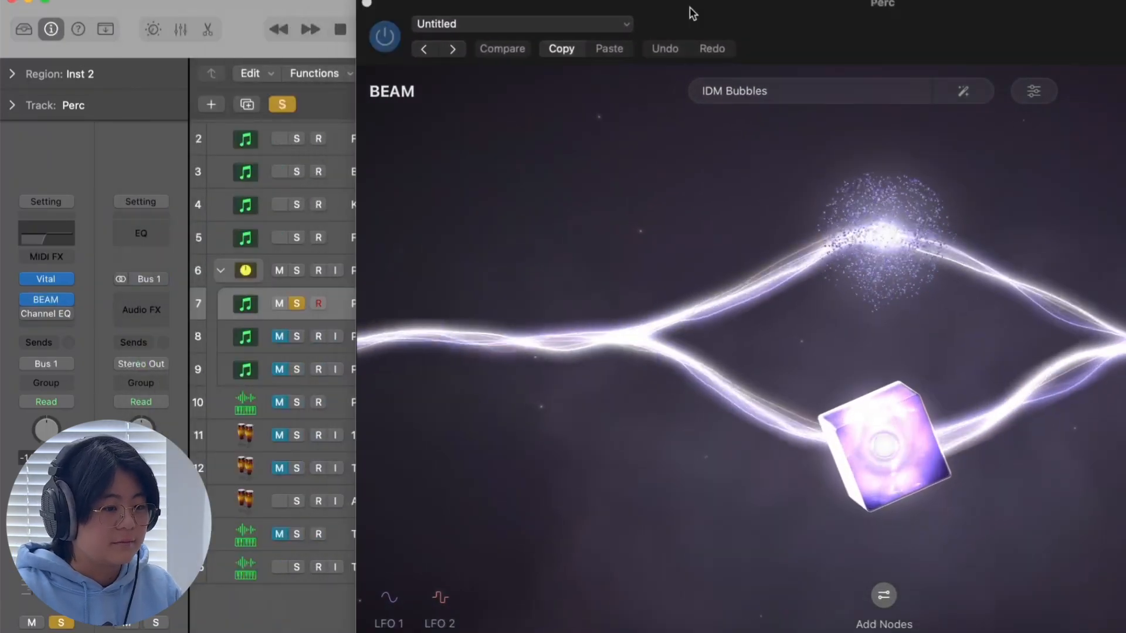
{"action": "left_click_drag", "start_coordinate": [729, 15], "coordinate": [618, 13]}
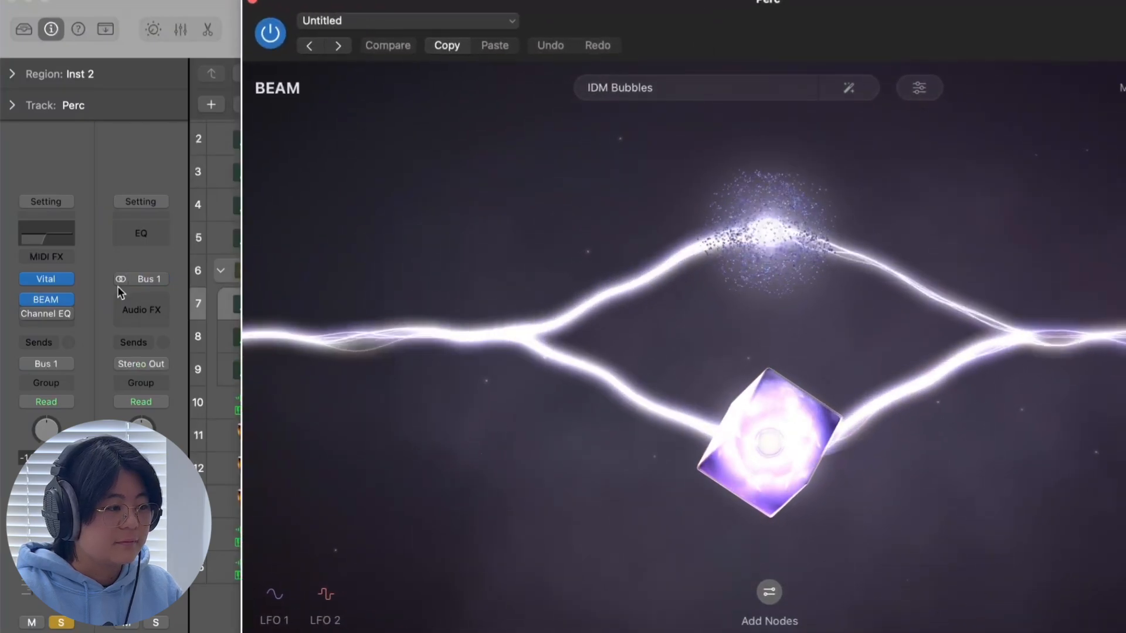
{"action": "left_click", "coordinate": [26, 299]}
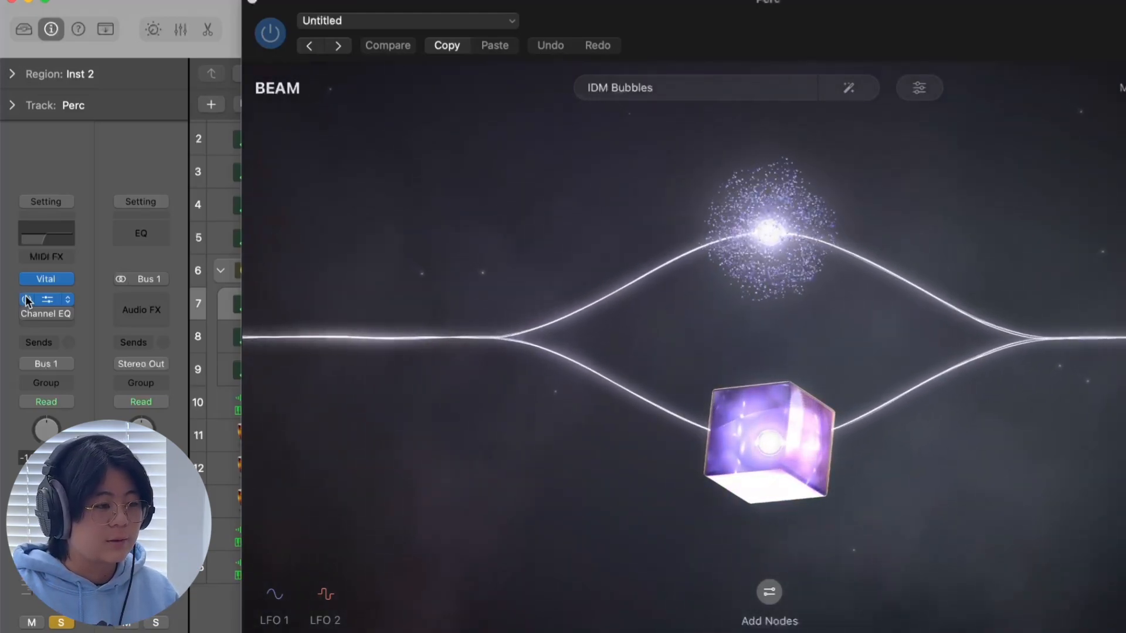
Enable Perc track 7's Channel EQ and compare the low cut off and on during playback from bar 1
{"action": "left_click", "coordinate": [26, 314]}
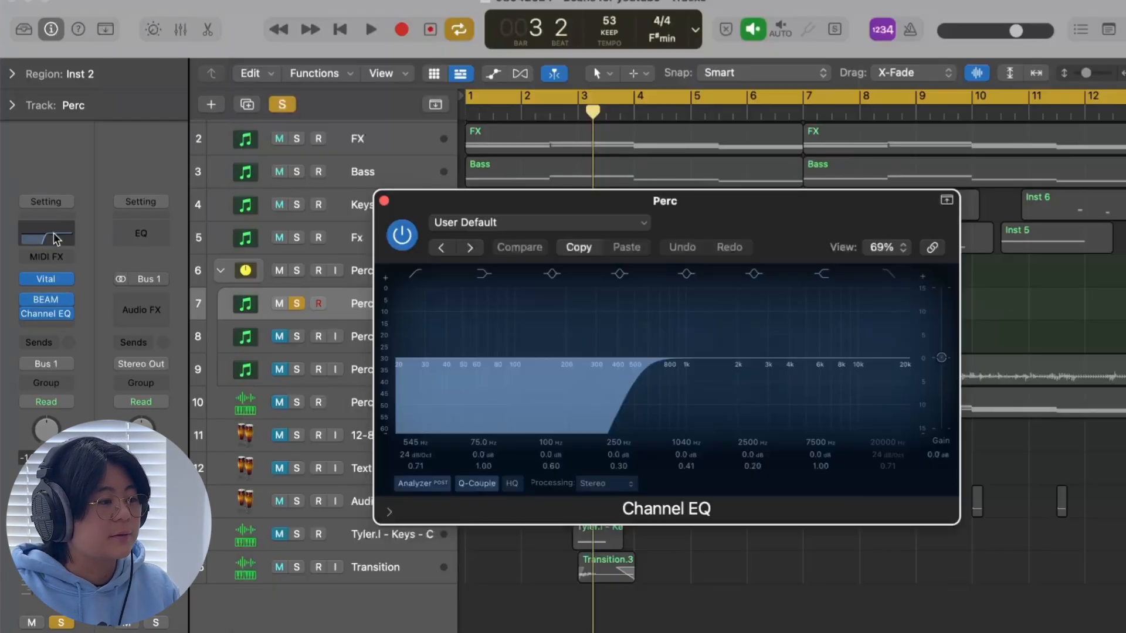
{"action": "left_click", "coordinate": [402, 234]}
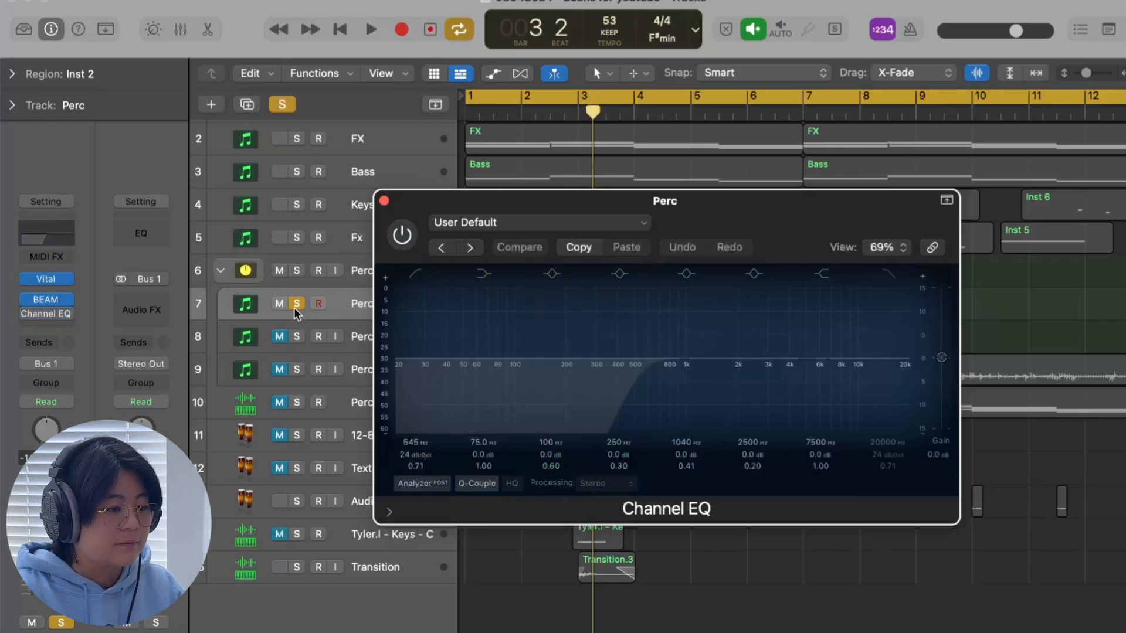
{"action": "key", "text": "space"}
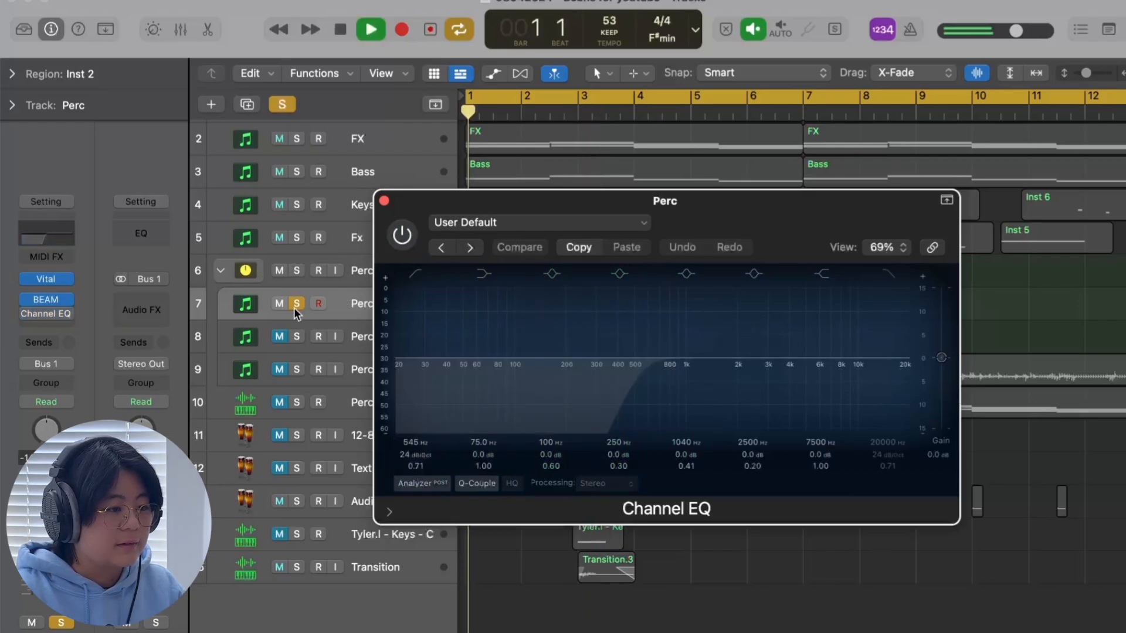
{"action": "left_click", "coordinate": [405, 234]}
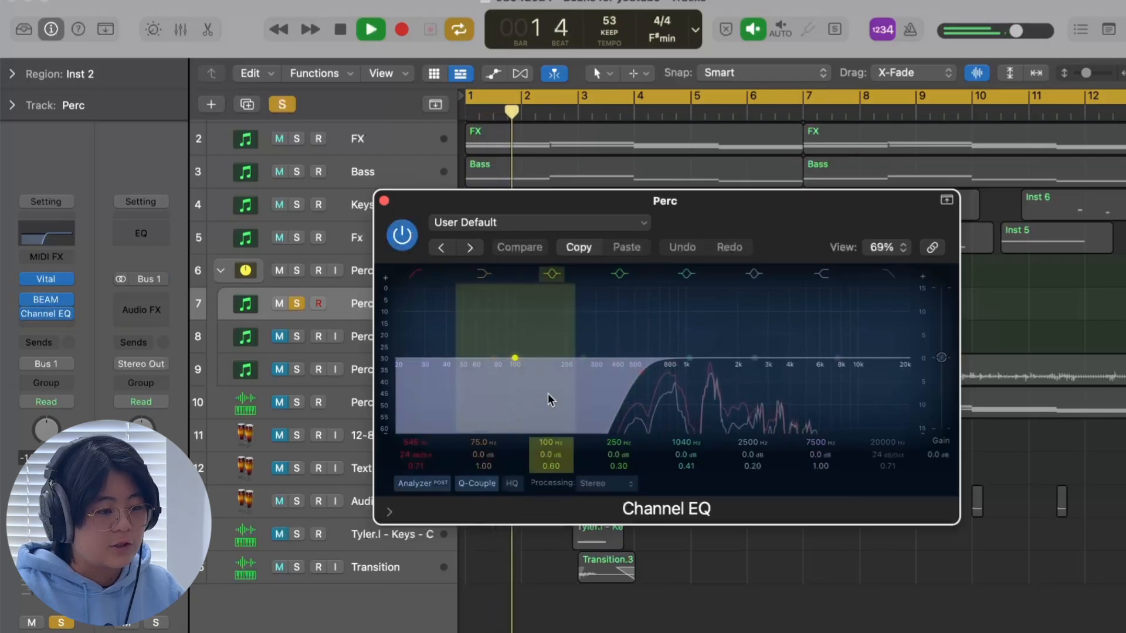
{"action": "left_click", "coordinate": [409, 236]}
{"action": "left_click", "coordinate": [411, 237]}
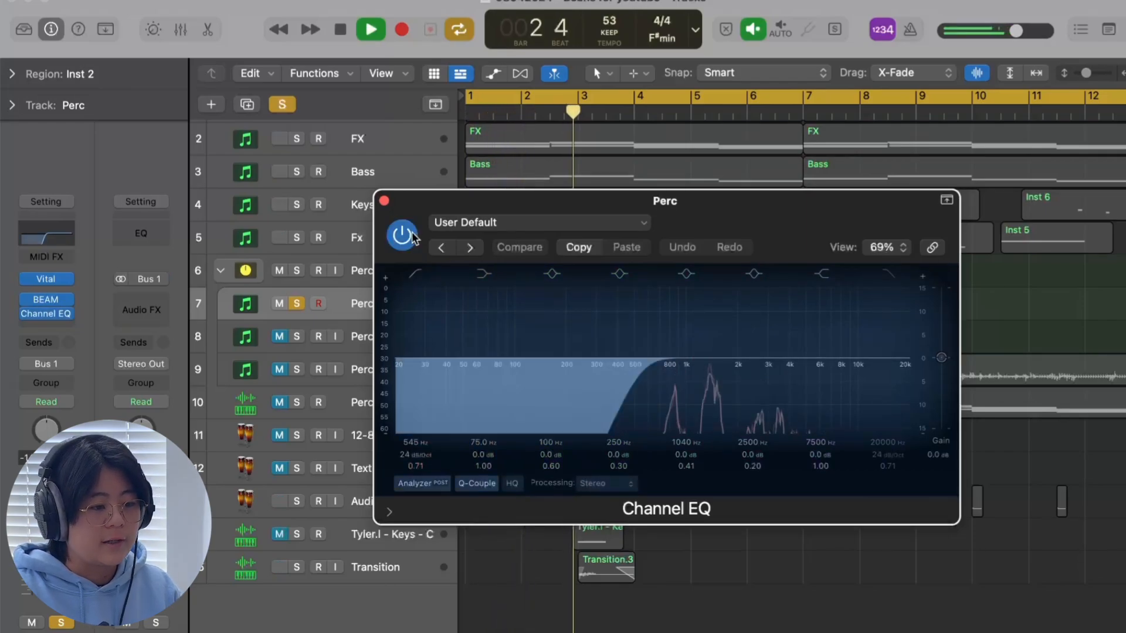
{"action": "key", "text": "space"}
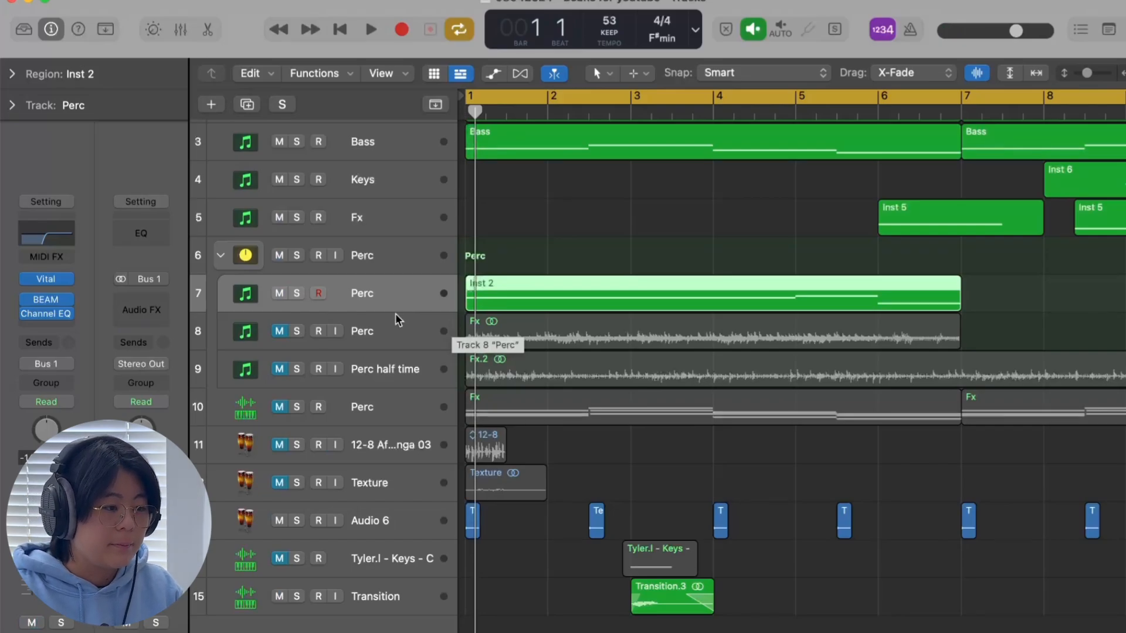
Select Perc audio track 8, unmute and solo it, and play a short passage from bar 1
{"action": "left_click", "coordinate": [405, 335]}
{"action": "left_click", "coordinate": [298, 332]}
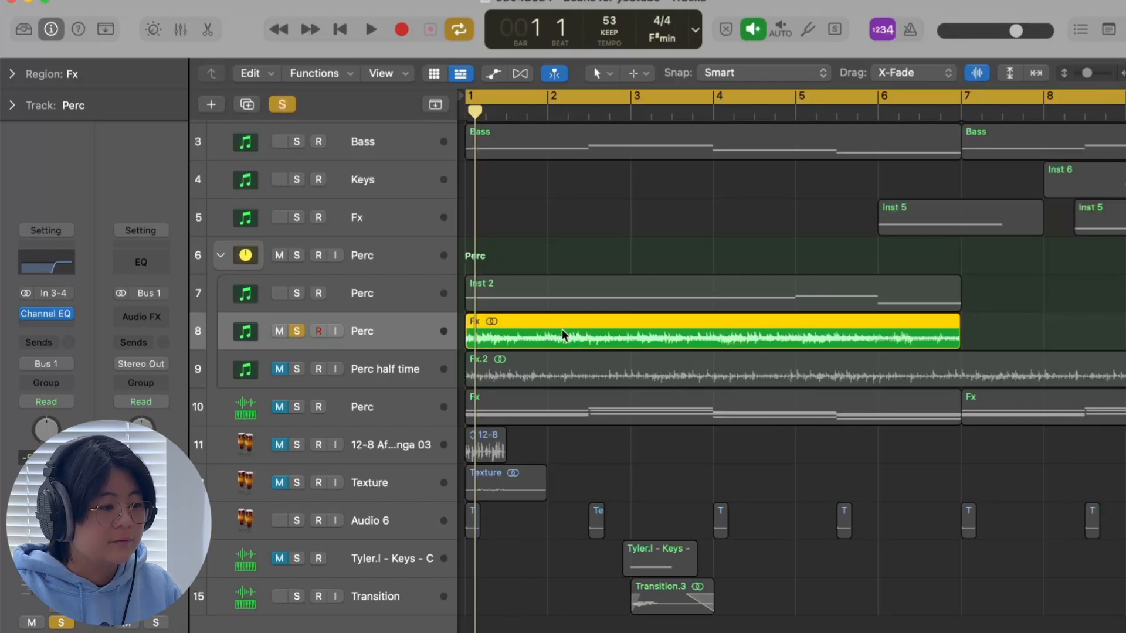
{"action": "key", "text": "space"}
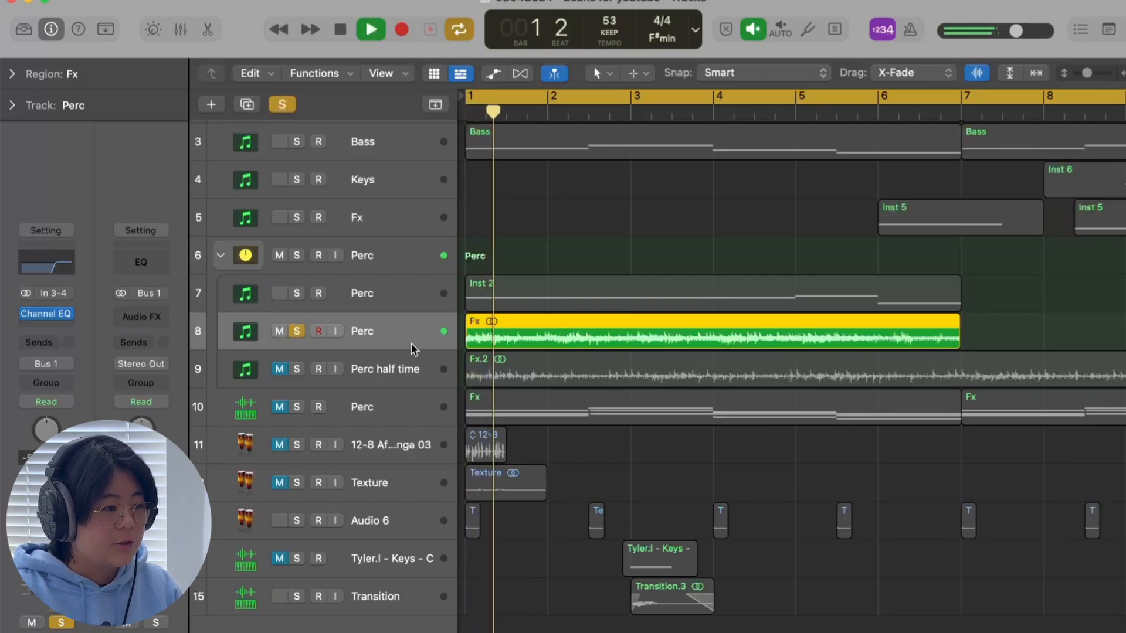
{"action": "key", "text": "space"}
Raise the low-cut frequency in Perc track 8's Channel EQ to about 2360 Hz during playback and close the EQ
{"action": "left_click", "coordinate": [47, 262]}
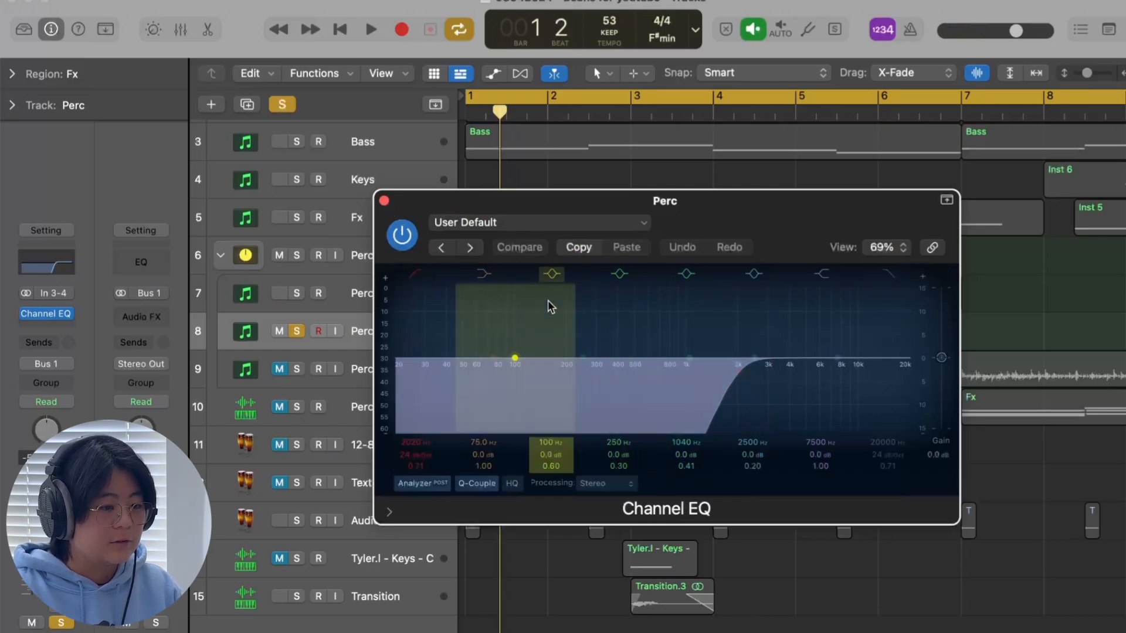
{"action": "key", "text": "space"}
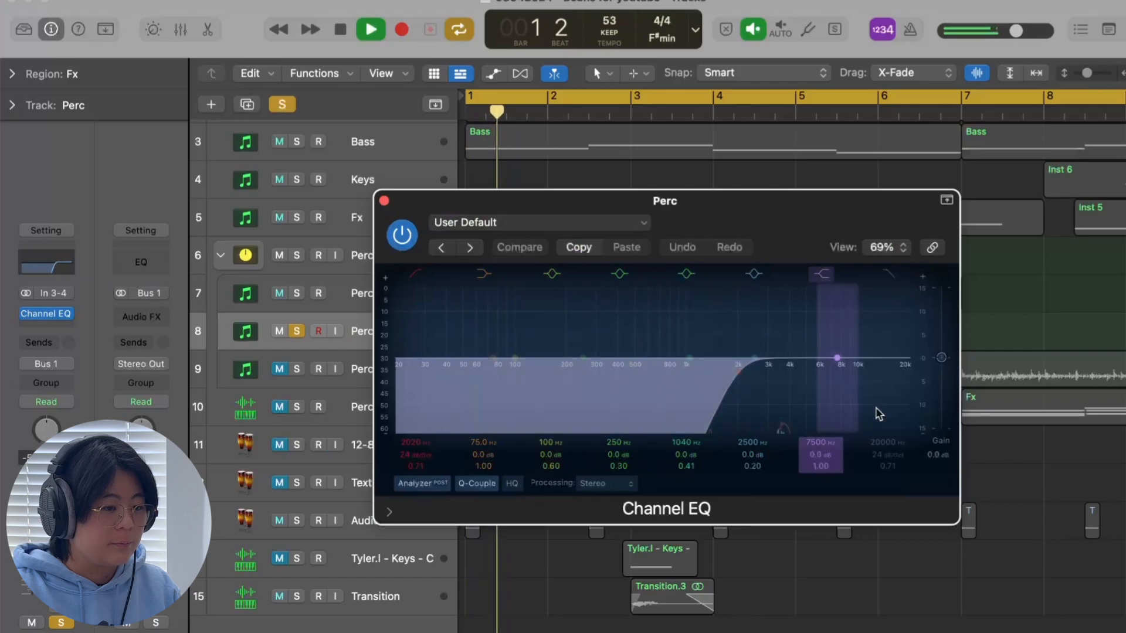
{"action": "left_click_drag", "start_coordinate": [751, 419], "coordinate": [754, 415]}
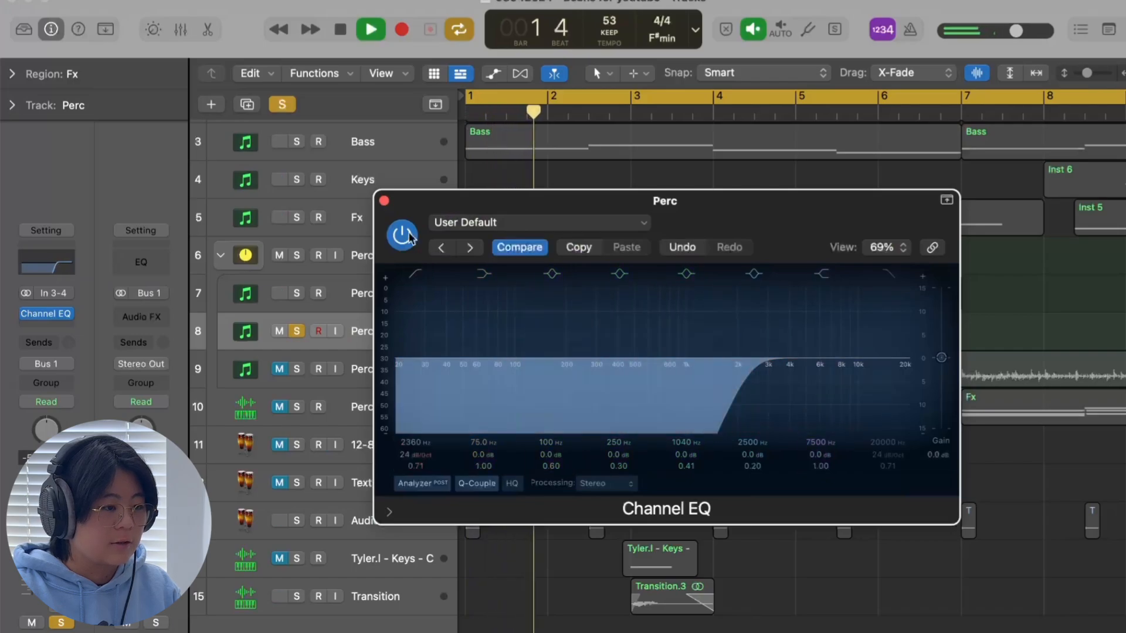
{"action": "key", "text": "space"}
{"action": "left_click", "coordinate": [384, 200]}
Clear the solo, mute Perc track 7, play the arrangement with Perc track 8 from bar 1, and stop at bar 2
{"action": "scroll", "coordinate": [583, 435], "scroll_direction": "down", "scroll_amount": 1}
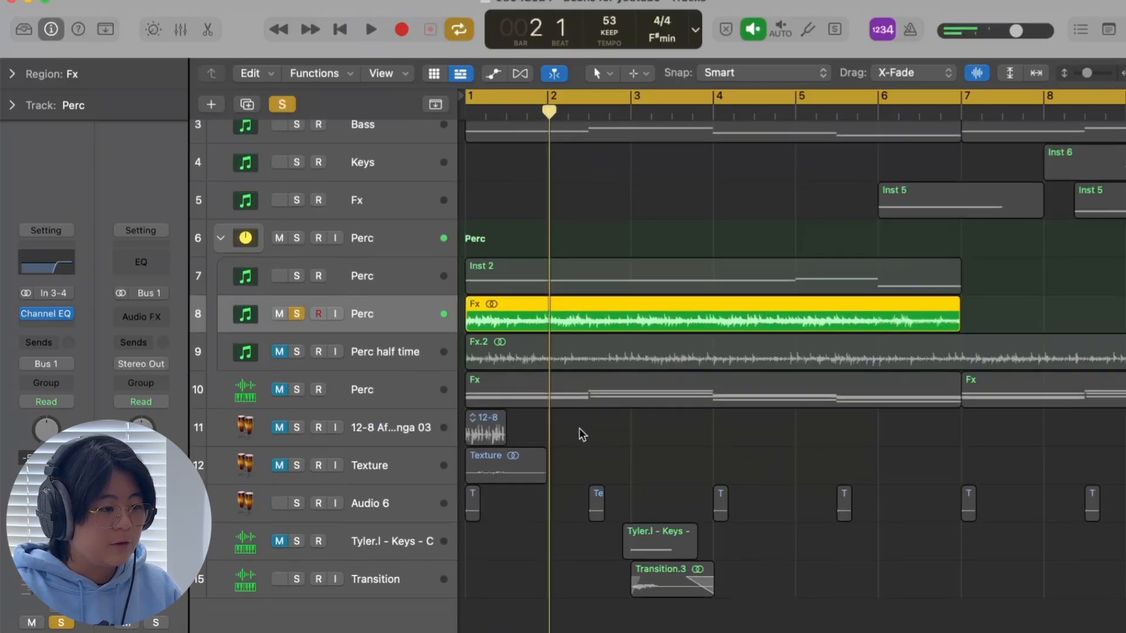
{"action": "scroll", "coordinate": [410, 311], "scroll_direction": "up", "scroll_amount": 5}
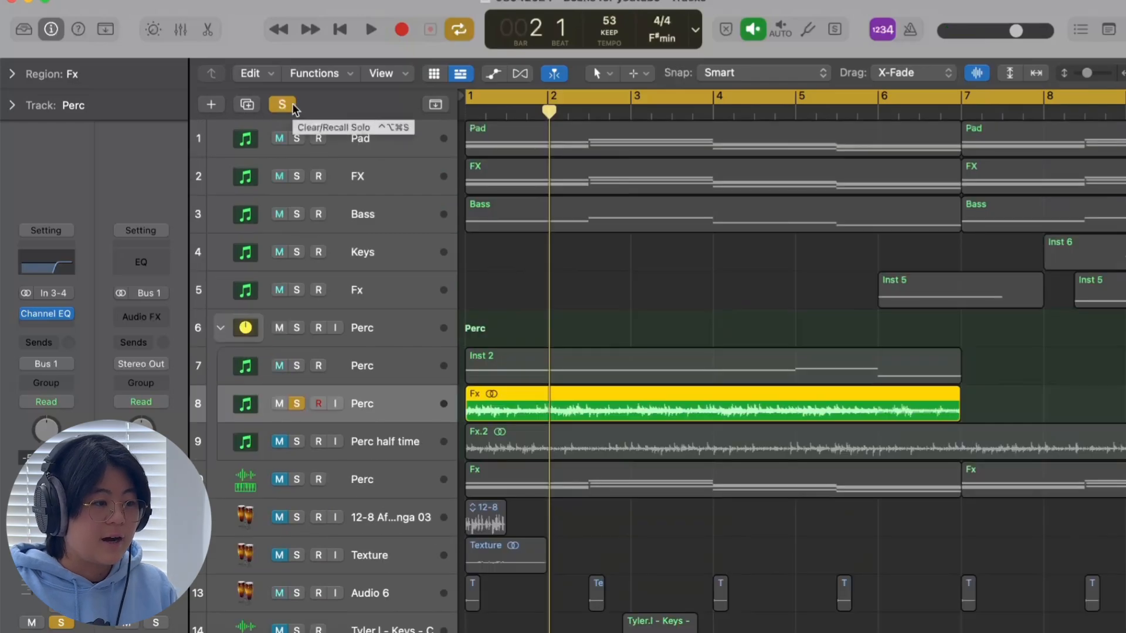
{"action": "left_click", "coordinate": [292, 110]}
{"action": "key", "text": "space"}
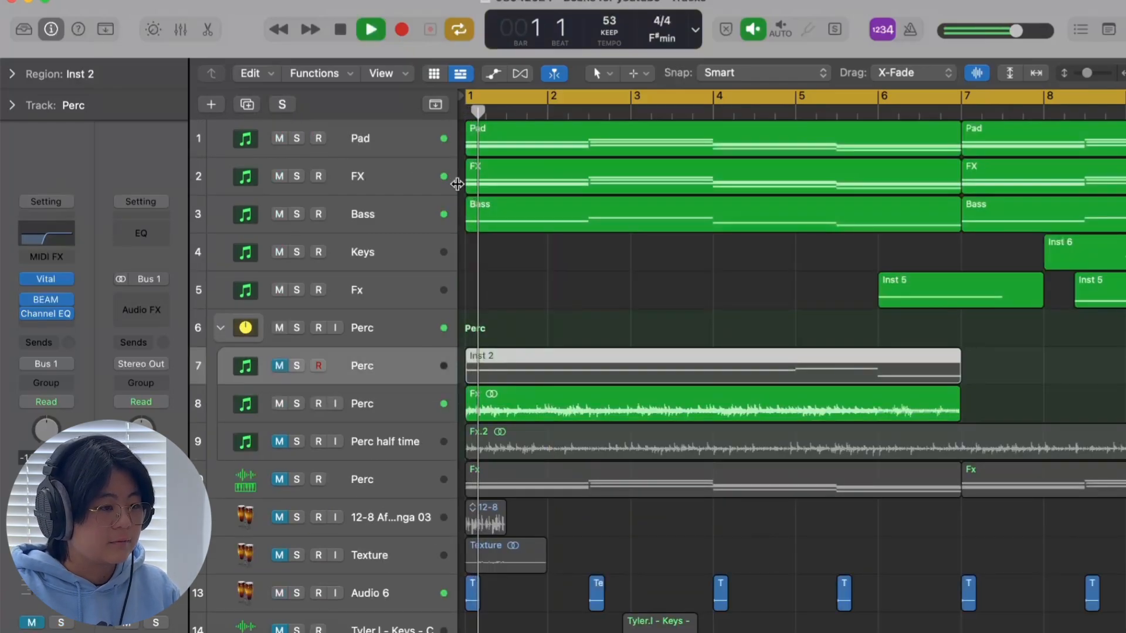
{"action": "scroll", "coordinate": [631, 347], "scroll_direction": "up", "scroll_amount": 1}
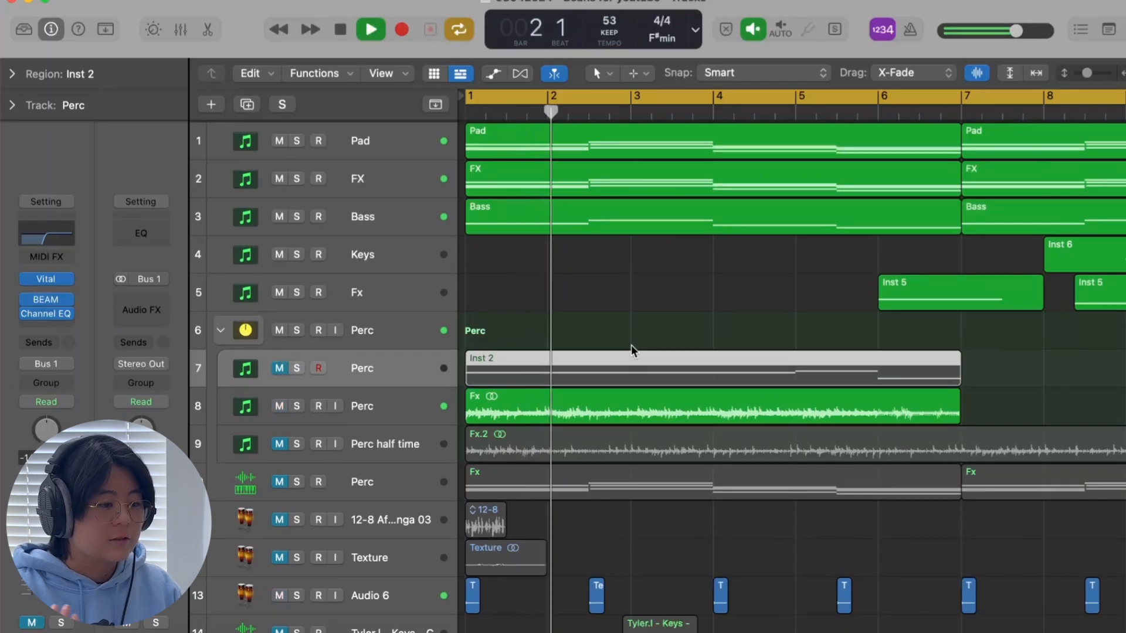
{"action": "key", "text": "space"}
{"action": "scroll", "coordinate": [631, 347], "scroll_direction": "down", "scroll_amount": 5}
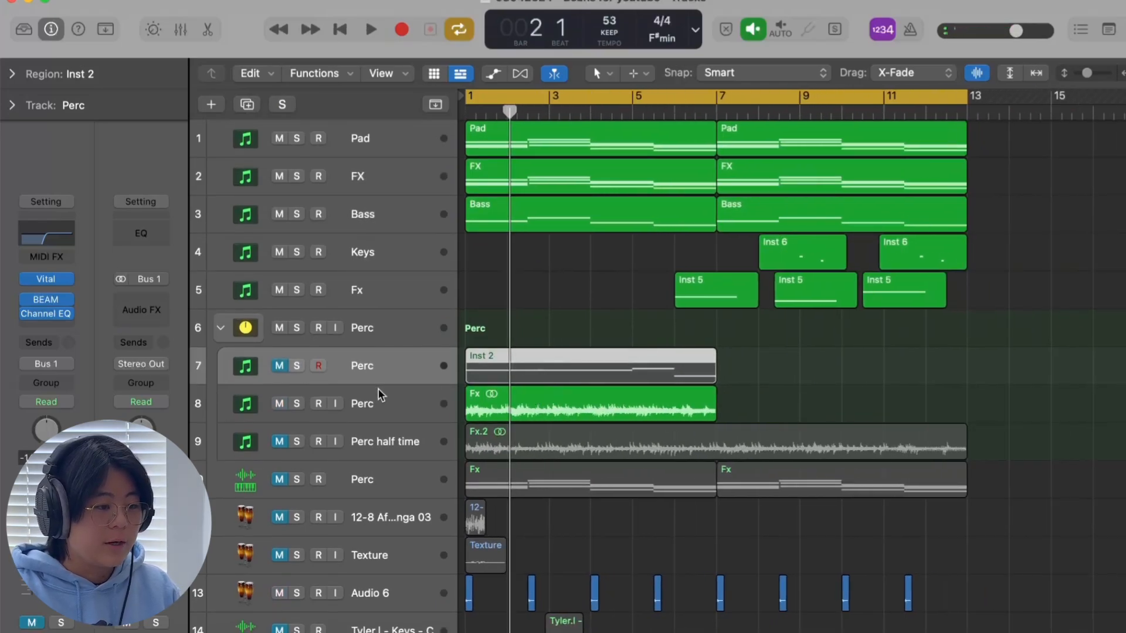
Try time-stretching the audio region on Perc track 8 from bar 7 out to bar 13, and undo the stretches
{"action": "left_click", "coordinate": [394, 397]}
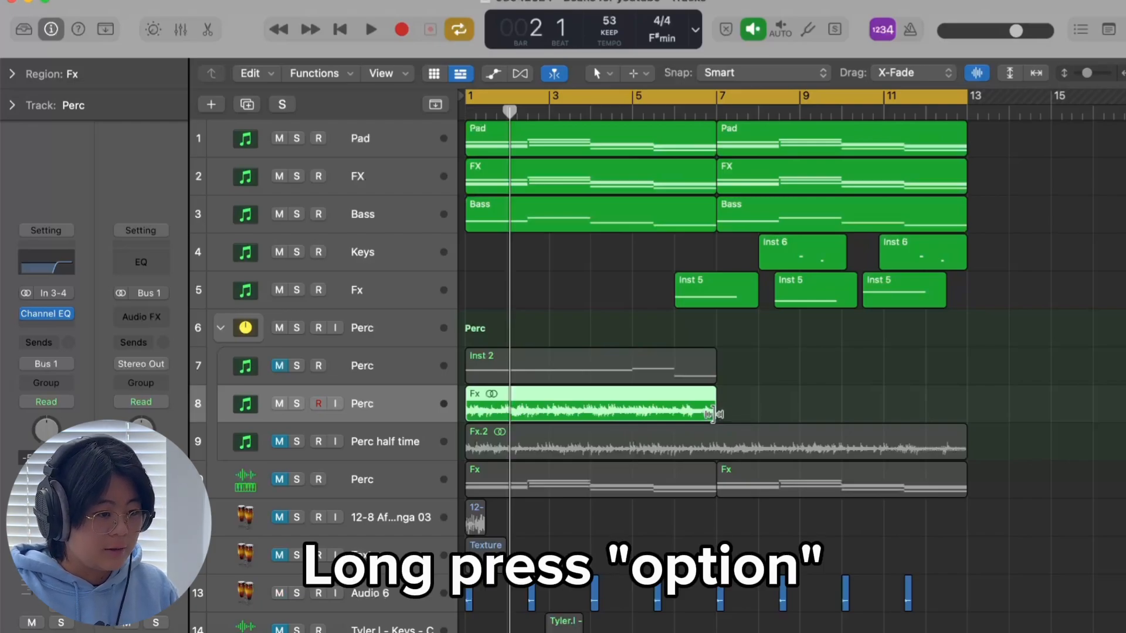
{"action": "left_click_drag", "start_coordinate": [713, 414], "coordinate": [965, 404]}
{"action": "key", "text": "super+Right"}
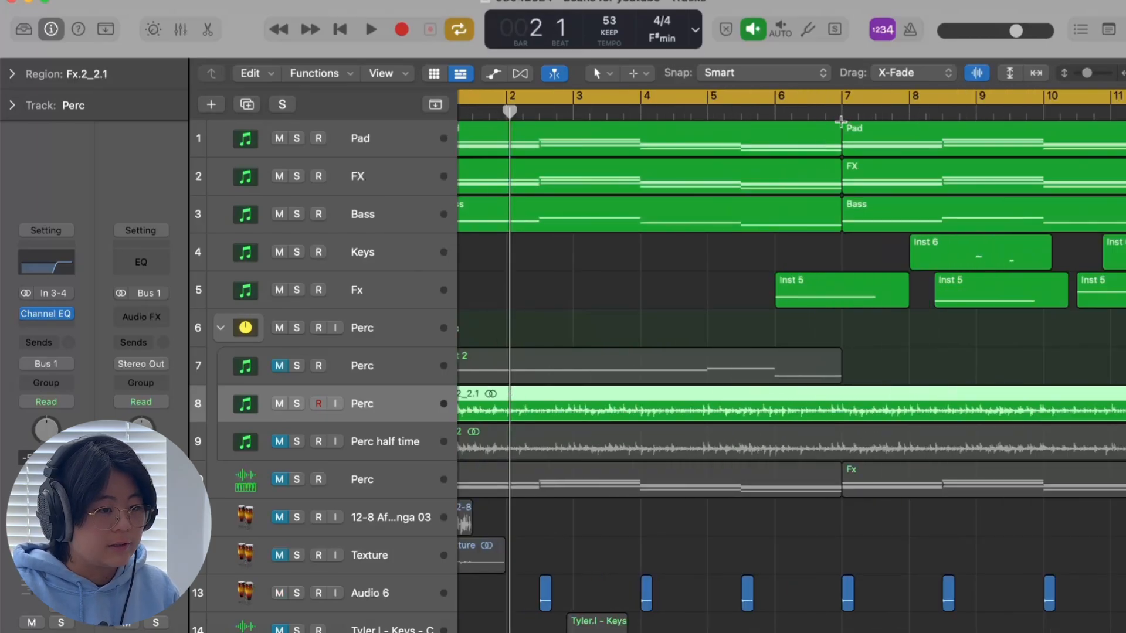
{"action": "key", "text": "super+z"}
{"action": "left_click", "coordinate": [841, 112]}
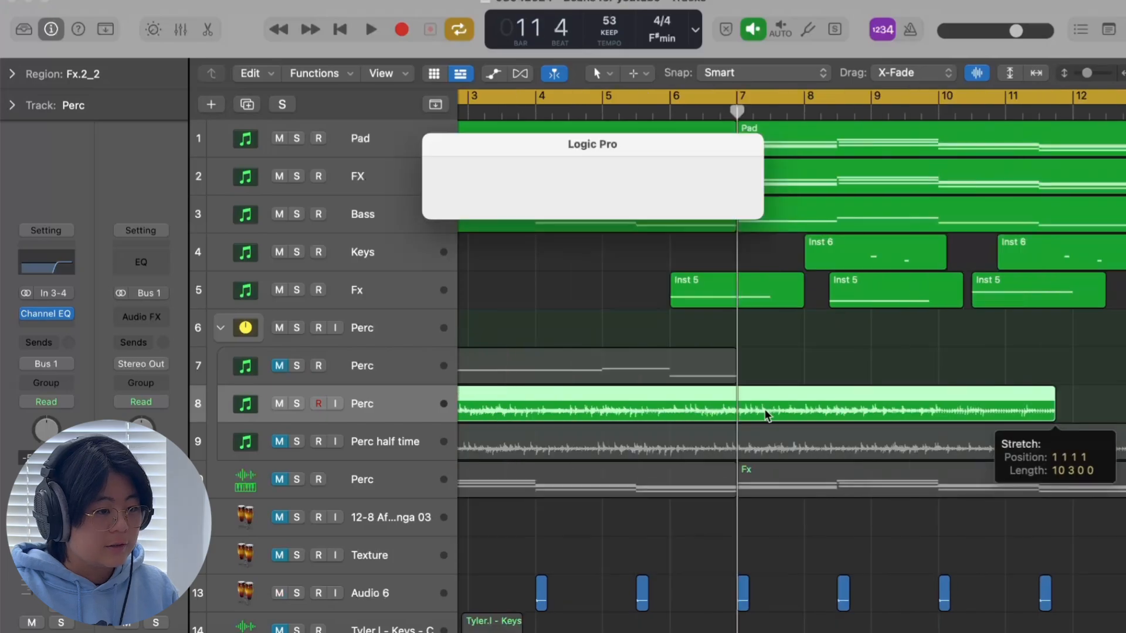
{"action": "key", "text": "super+z"}
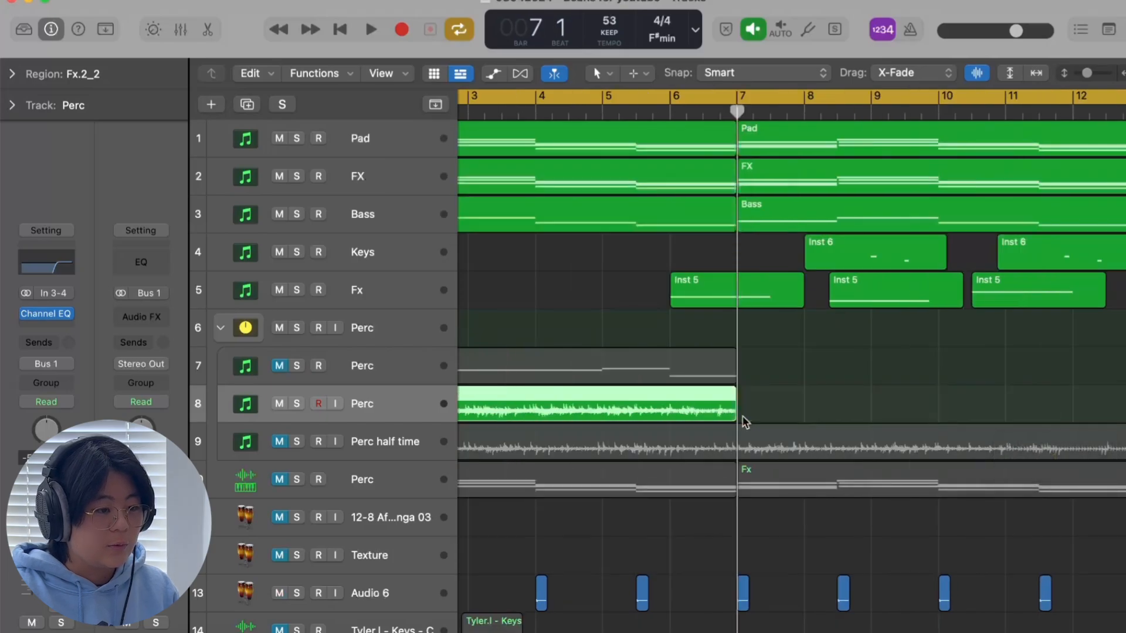
{"action": "left_click_drag", "start_coordinate": [727, 413], "coordinate": [1121, 390]}
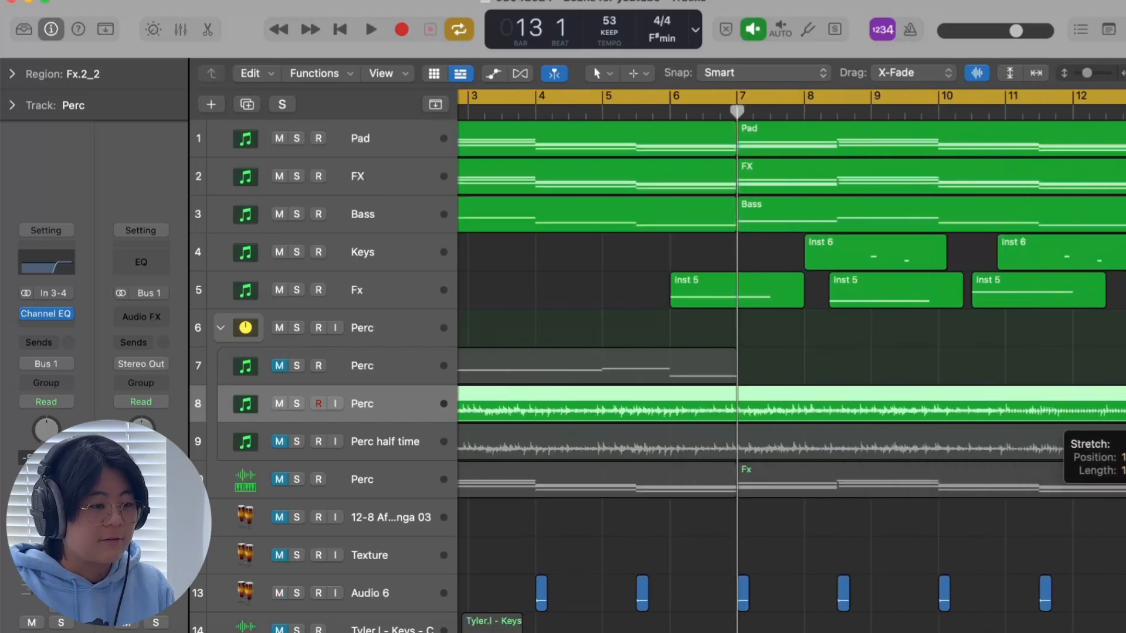
{"action": "key", "text": "super+z"}
Mute Perc track 8, unmute and solo the Perc half time track, and audition it from bar 1
{"action": "left_click", "coordinate": [281, 405]}
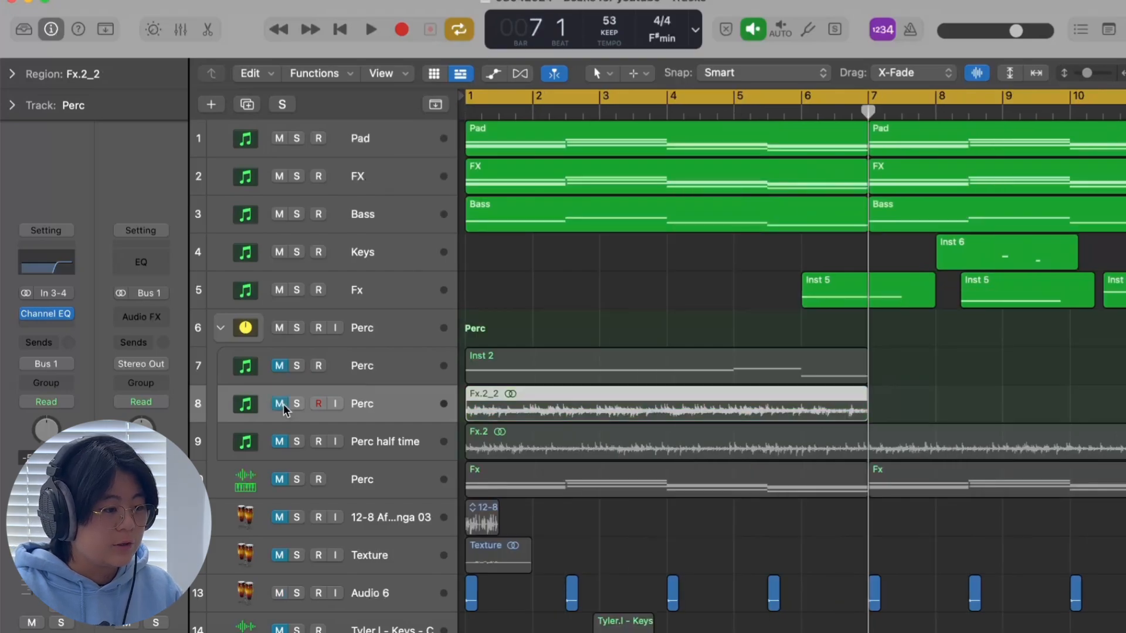
{"action": "left_click", "coordinate": [281, 441]}
{"action": "left_click", "coordinate": [296, 441]}
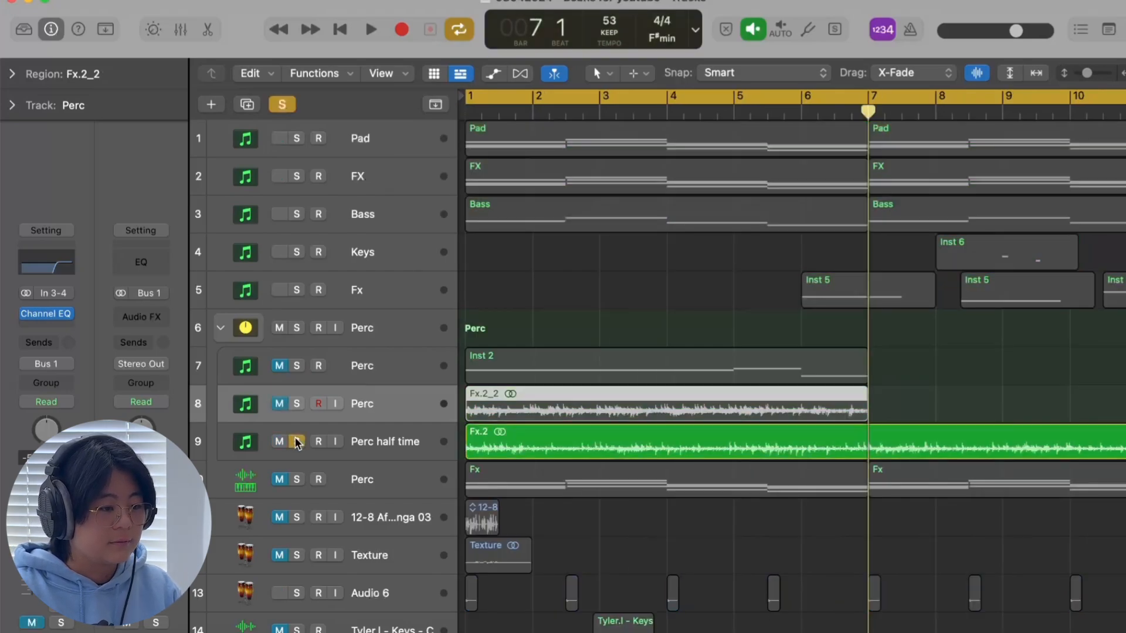
{"action": "key", "text": "space"}
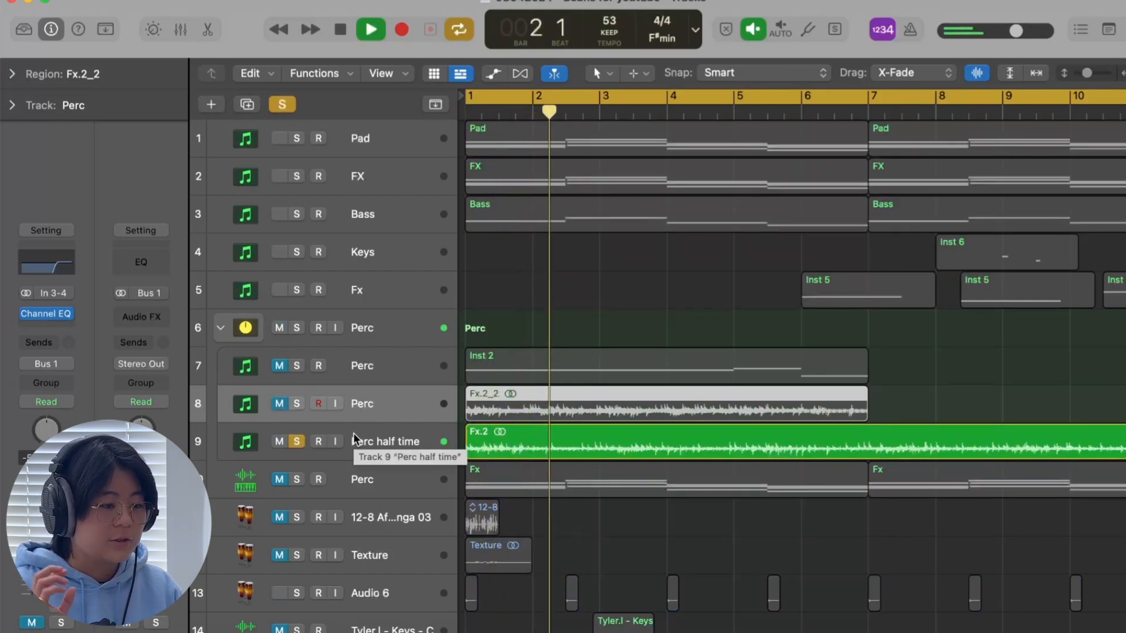
{"action": "key", "text": "space"}
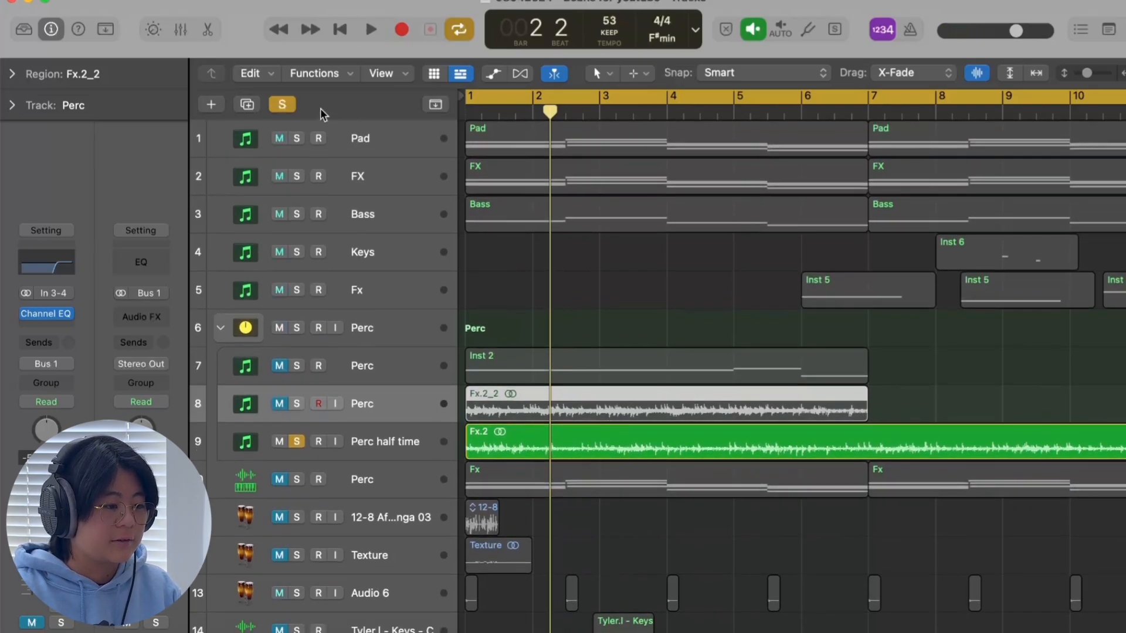
Clear the solo, play the arrangement from bar 1 with the Perc half time track selected, and stop in bar 3
{"action": "left_click", "coordinate": [282, 104]}
{"action": "key", "text": "space"}
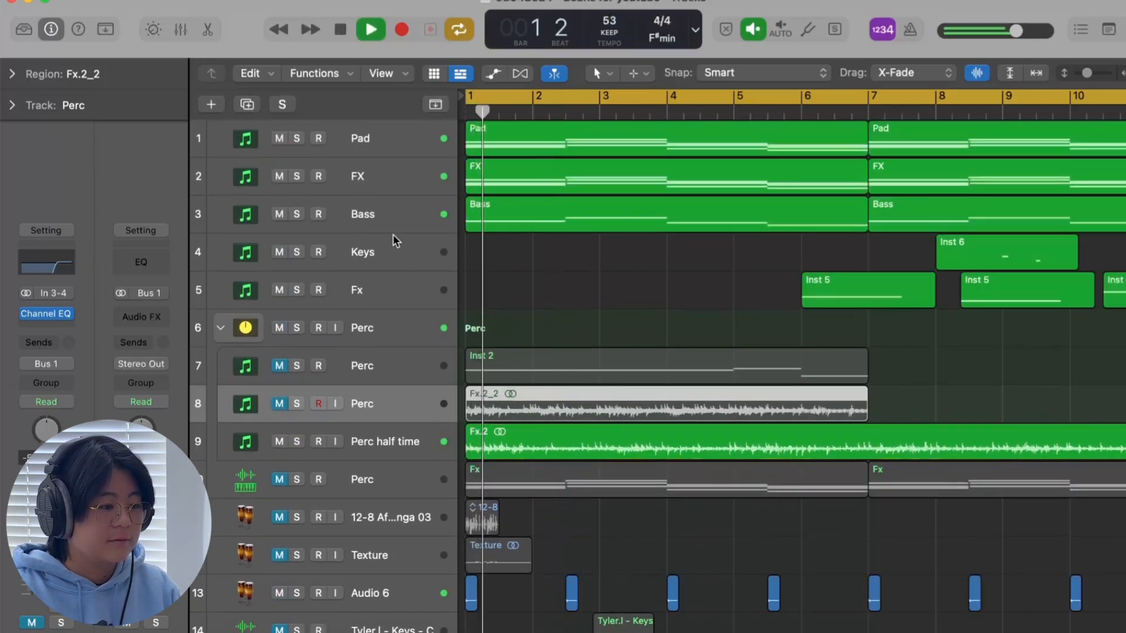
{"action": "left_click", "coordinate": [389, 455]}
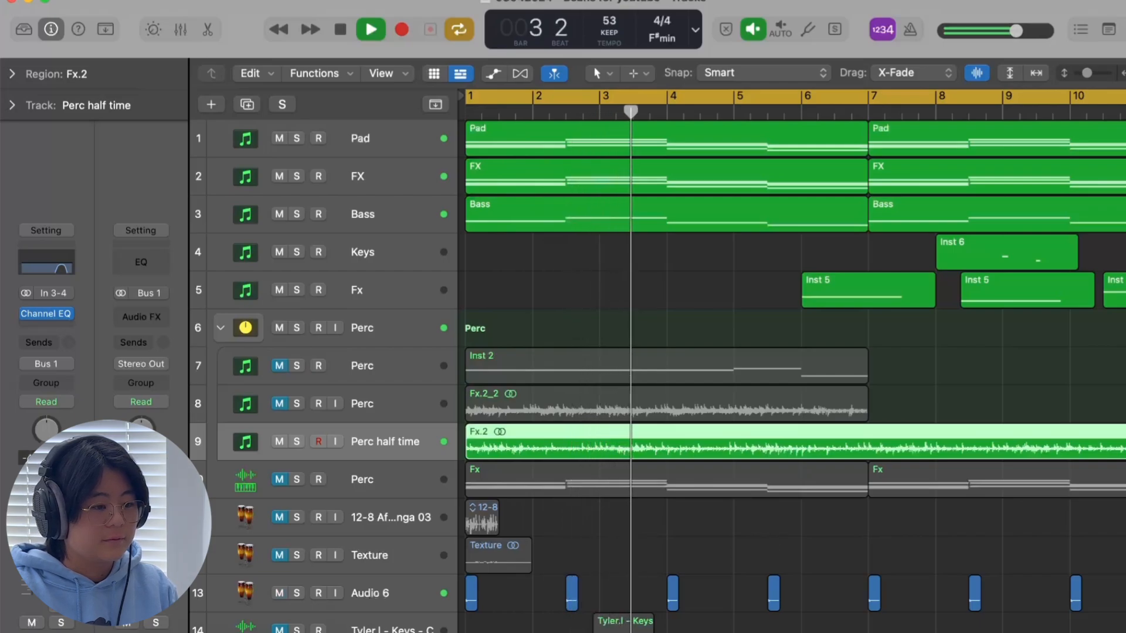
{"action": "key", "text": "space"}
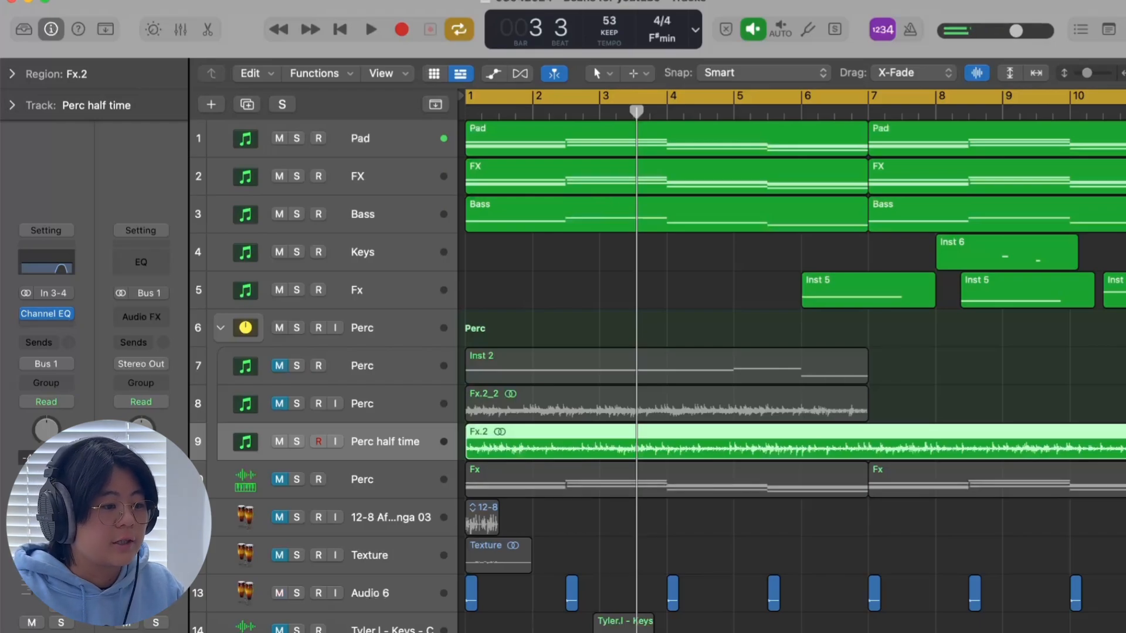
Solo the Perc half time track, open its Fx.2 region in the audio track editor, and examine the waveform
{"action": "left_click", "coordinate": [280, 442]}
{"action": "left_click", "coordinate": [432, 481]}
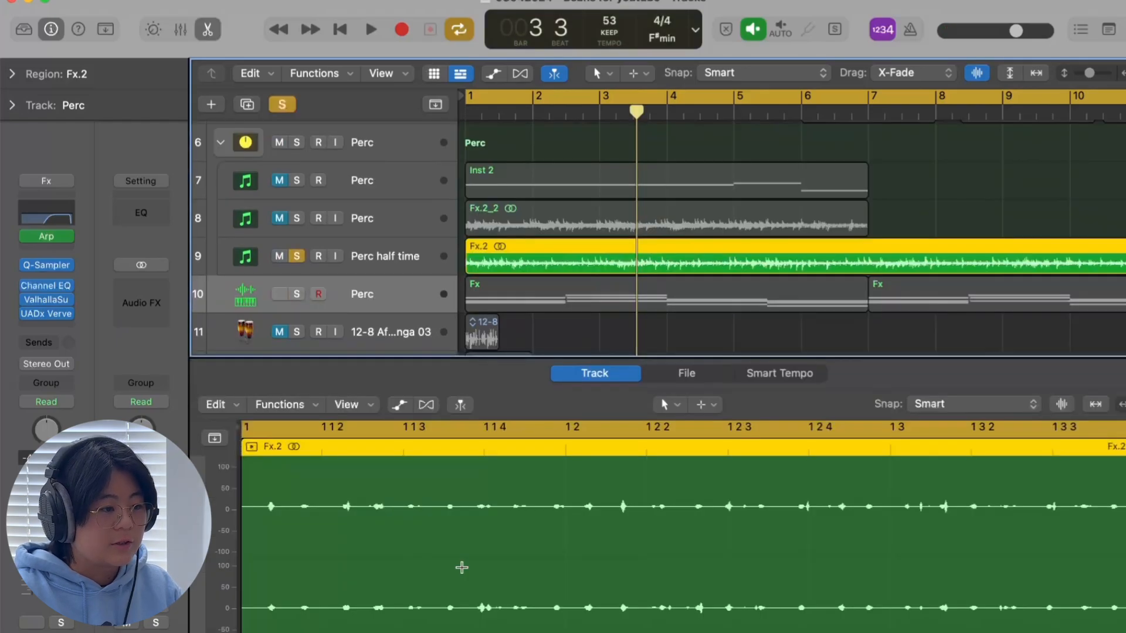
{"action": "left_click", "coordinate": [423, 254]}
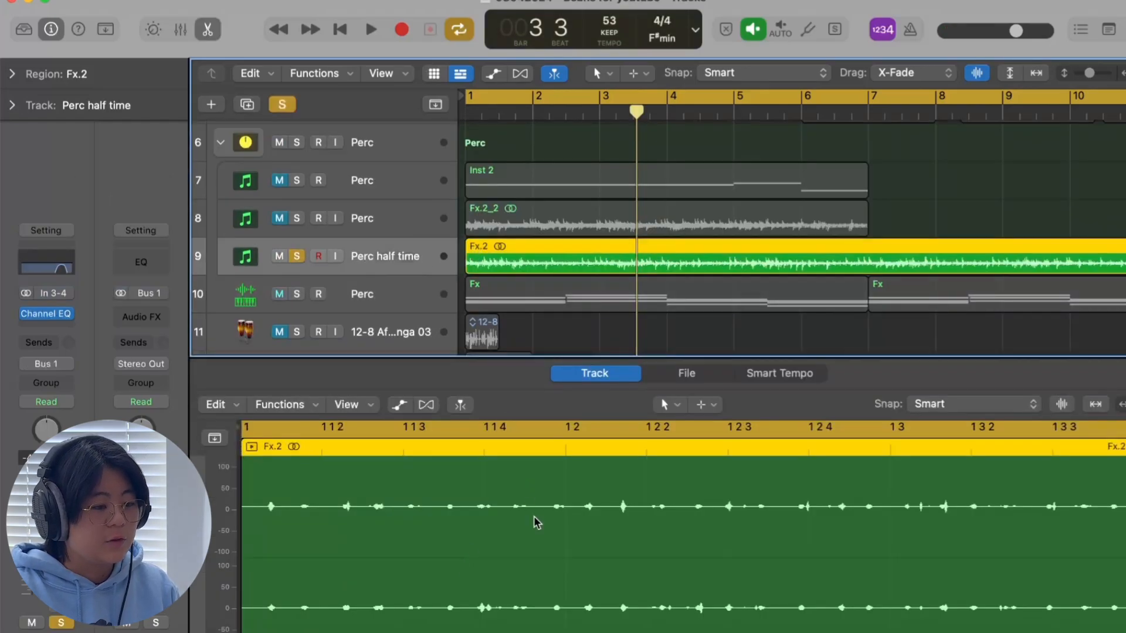
{"action": "scroll", "coordinate": [350, 510], "scroll_direction": "down", "scroll_amount": 5}
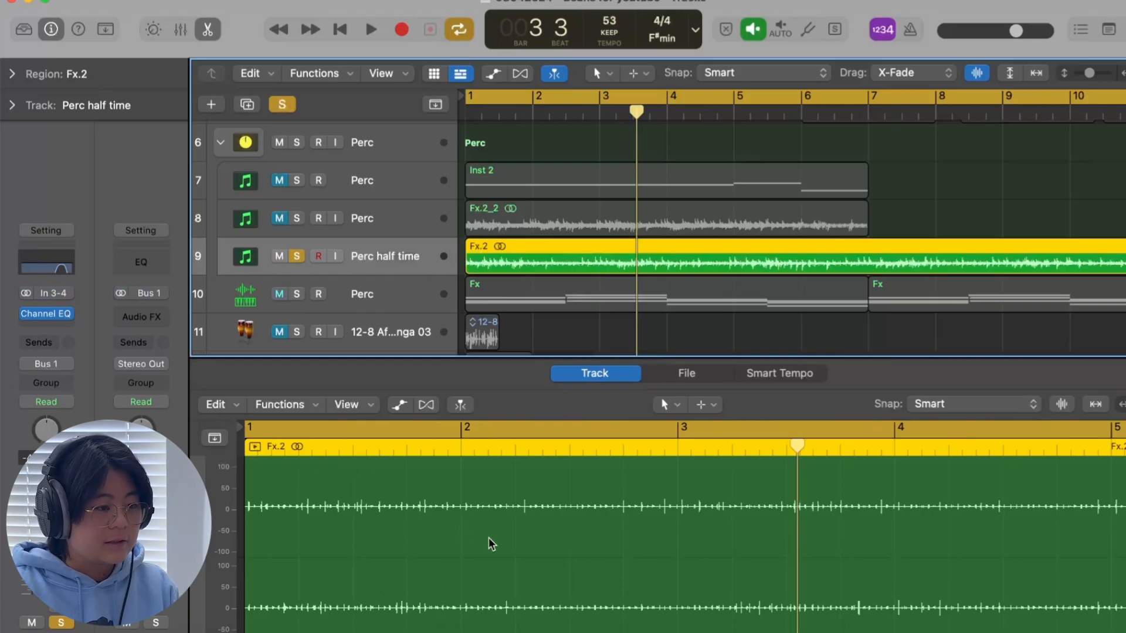
Close the editor pane so that only the arrangement's tracks are displayed
{"action": "key", "text": "p"}
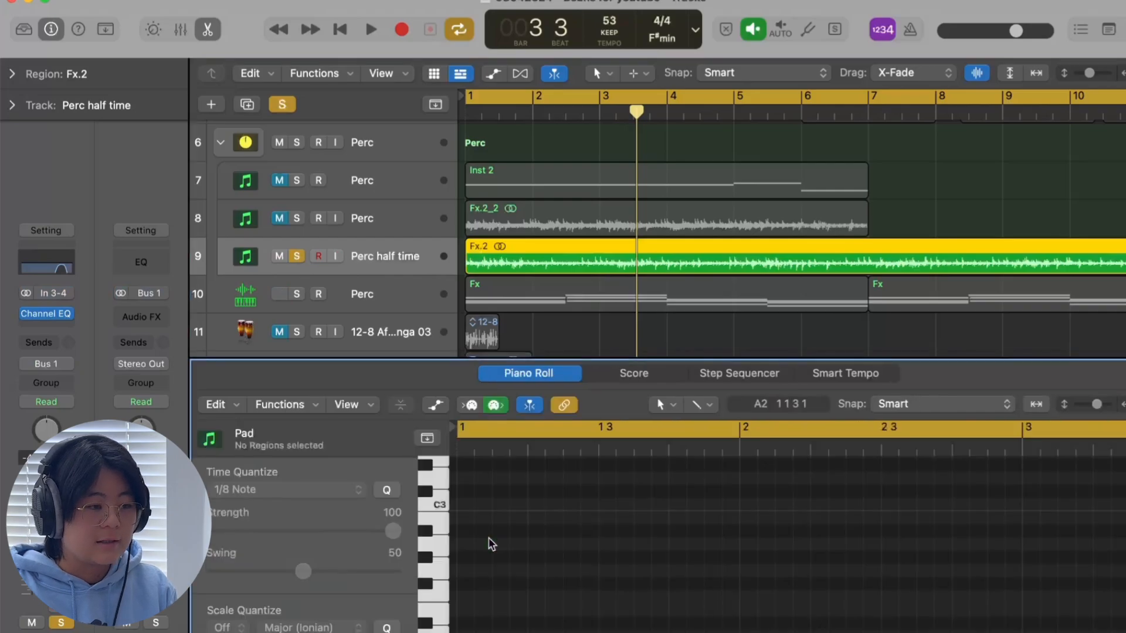
{"action": "key", "text": "p"}
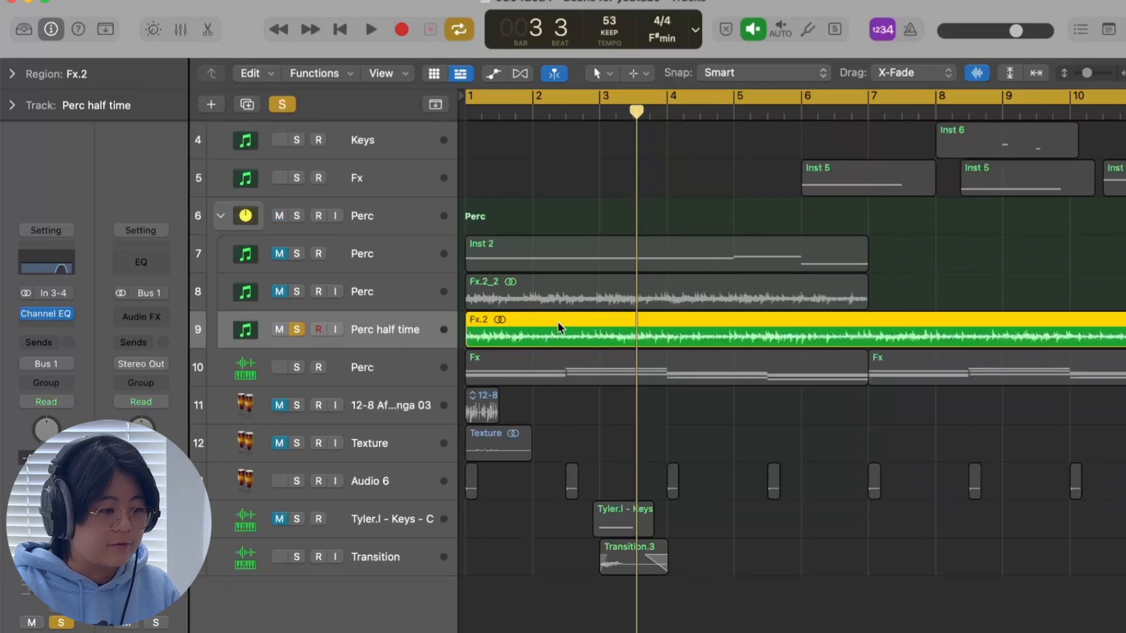
{"action": "key", "text": "p"}
{"action": "key", "text": "p"}
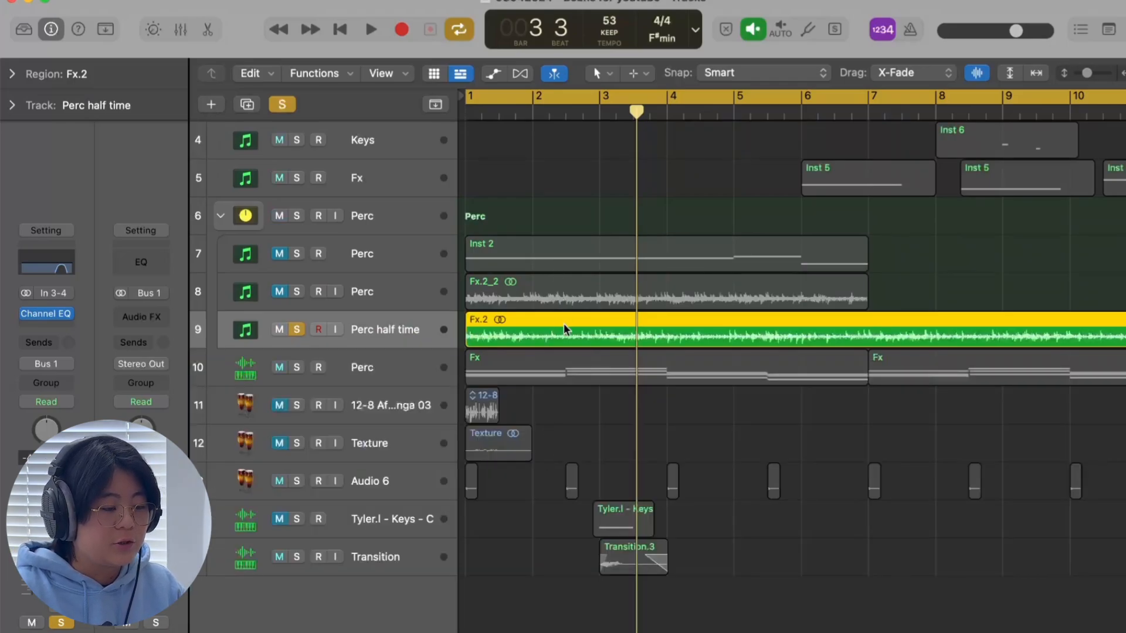
Open Quick Sampler on Perc track 10, examine the Fx.wav slices across the waveform, and close it
{"action": "left_click", "coordinate": [403, 362]}
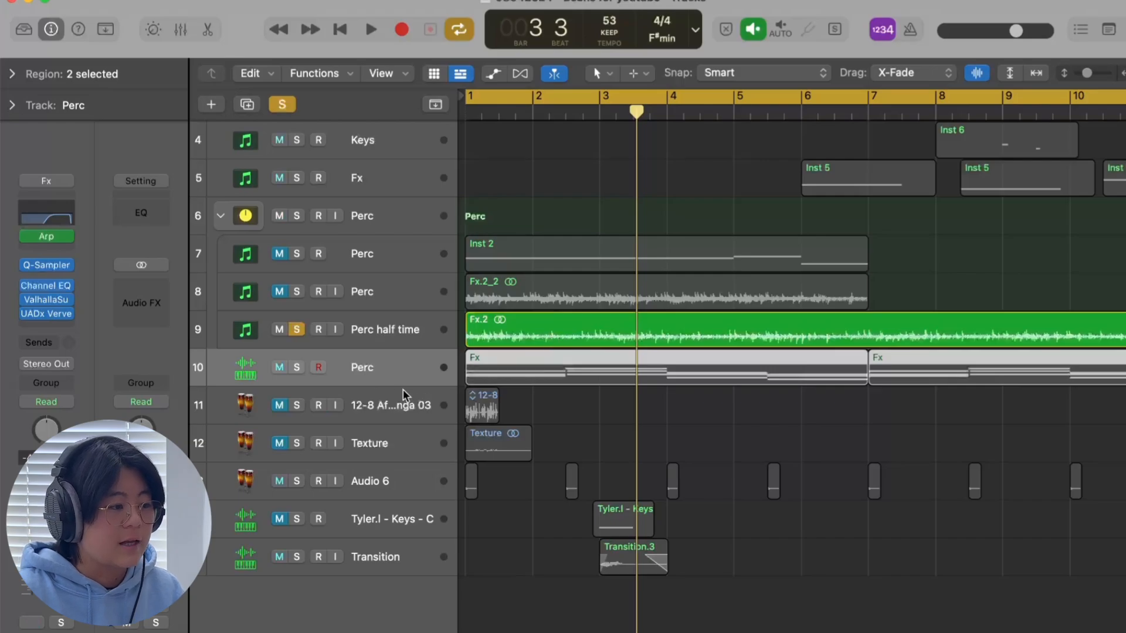
{"action": "left_click", "coordinate": [53, 265]}
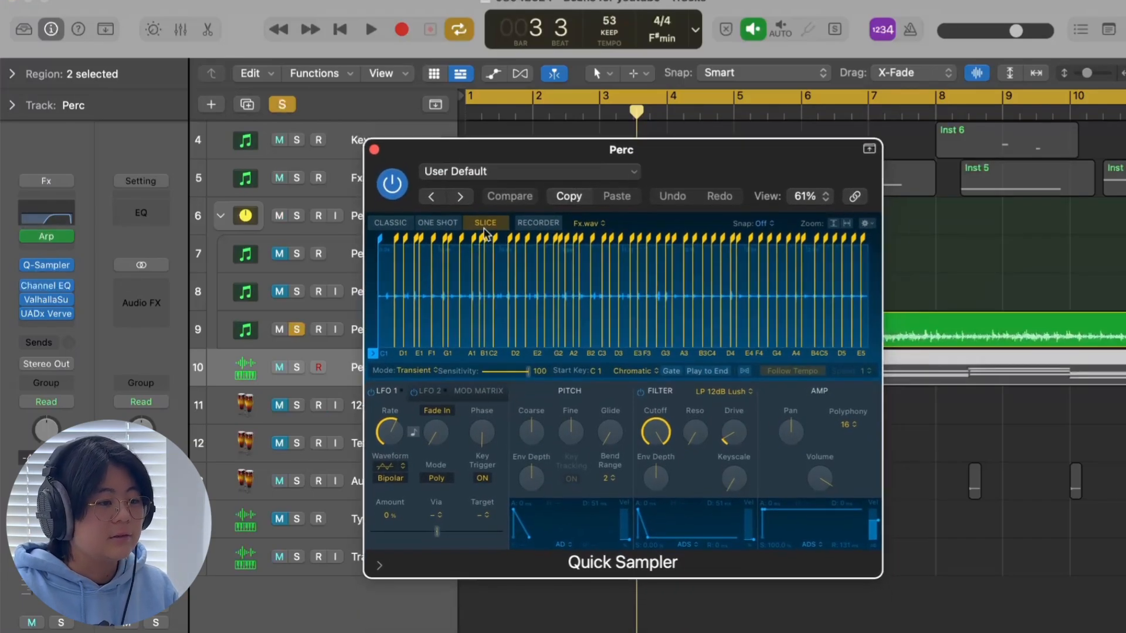
{"action": "scroll", "coordinate": [533, 306], "scroll_direction": "up", "scroll_amount": 3}
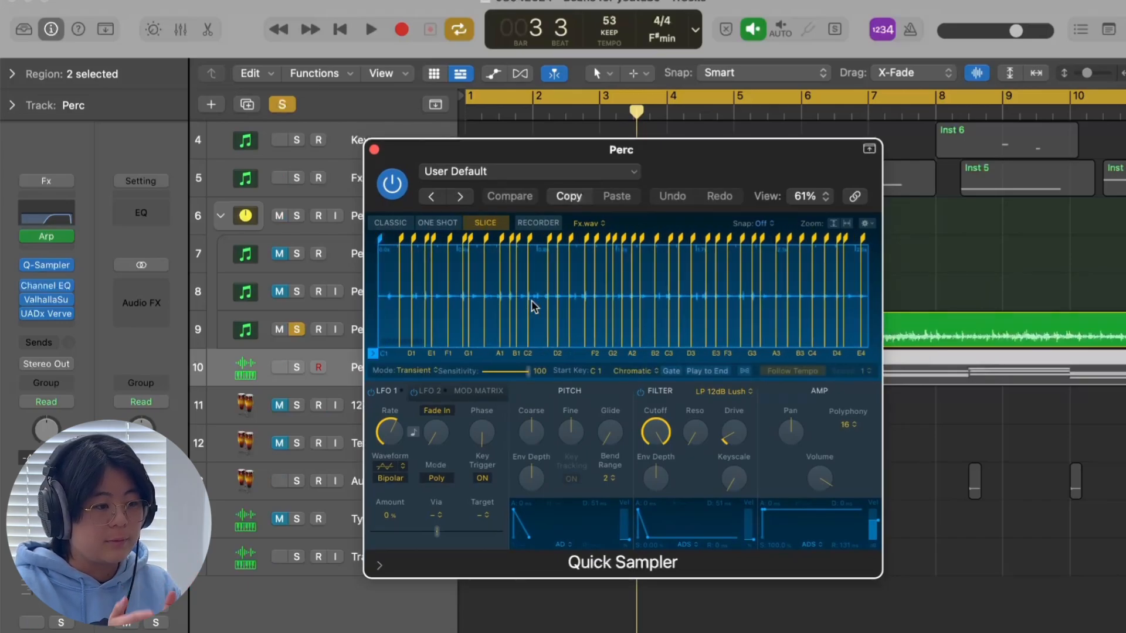
{"action": "scroll", "coordinate": [534, 306], "scroll_direction": "up", "scroll_amount": 5}
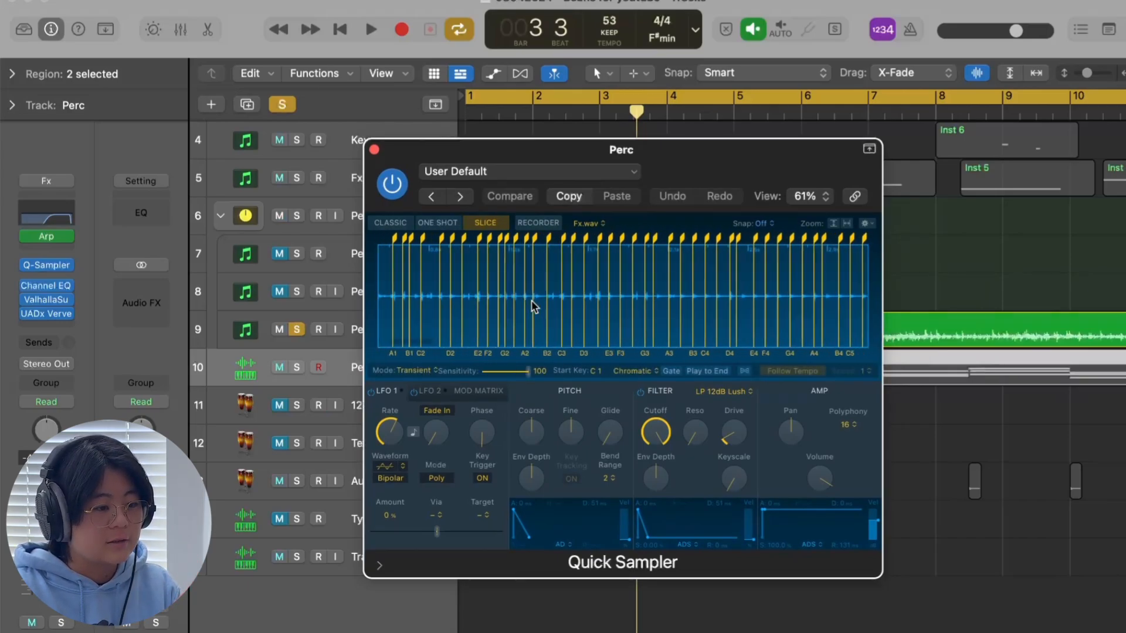
{"action": "scroll", "coordinate": [531, 305], "scroll_direction": "left", "scroll_amount": 5}
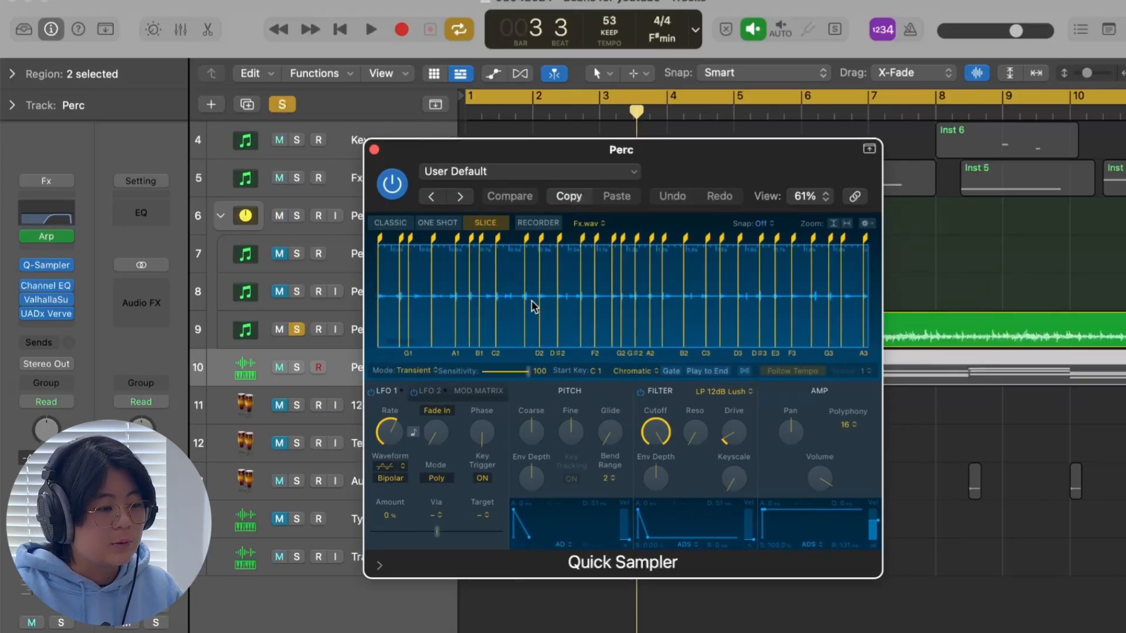
{"action": "left_click", "coordinate": [544, 295]}
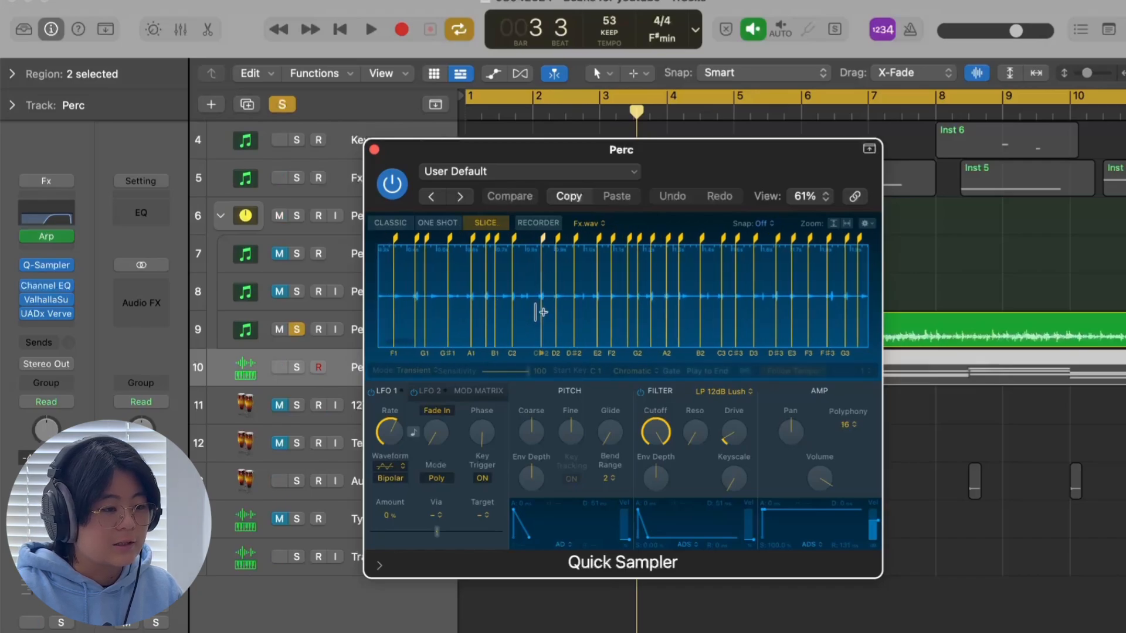
{"action": "scroll", "coordinate": [538, 313], "scroll_direction": "down", "scroll_amount": 4}
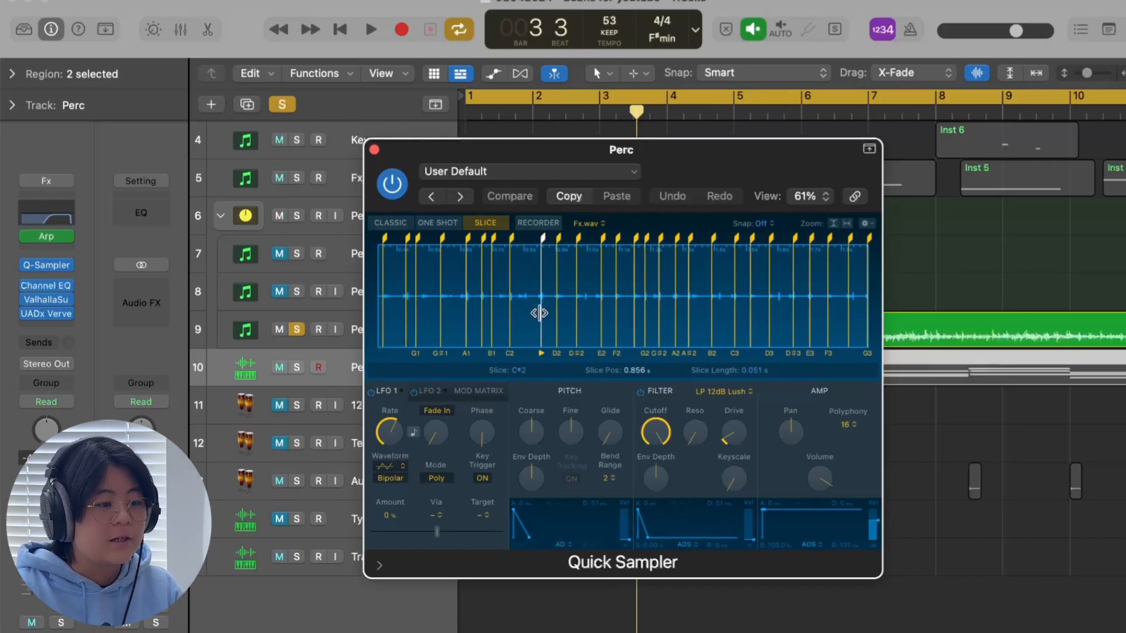
{"action": "left_click", "coordinate": [374, 149]}
Select the first Fx region on Perc track 10 and switch the solo from Perc half time to that track
{"action": "scroll", "coordinate": [554, 384], "scroll_direction": "up", "scroll_amount": 3}
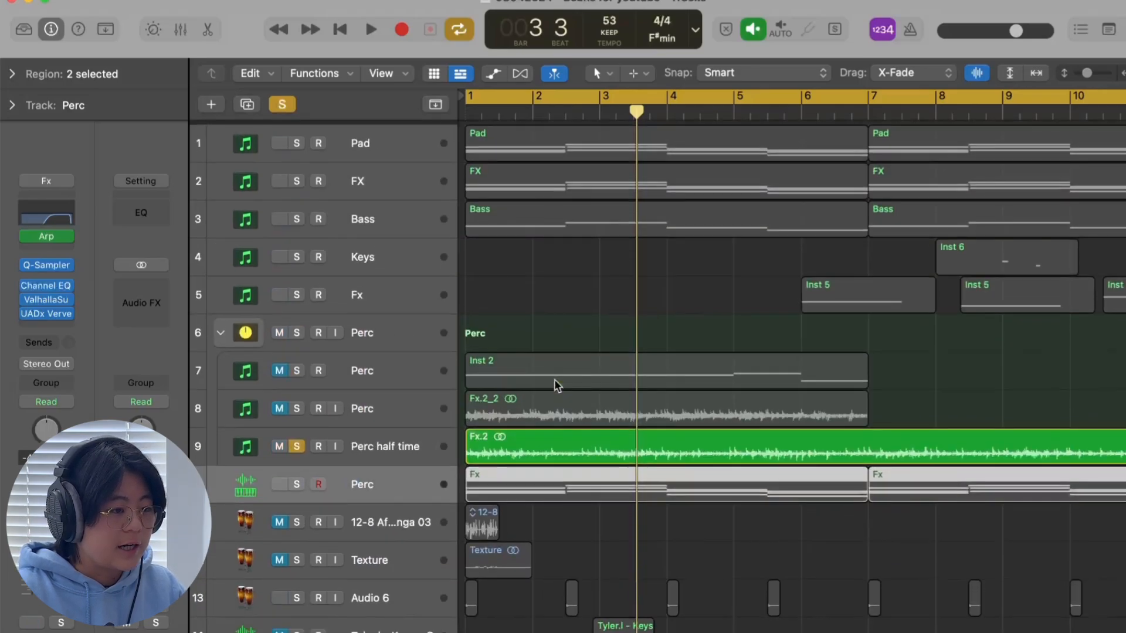
{"action": "left_click", "coordinate": [517, 183]}
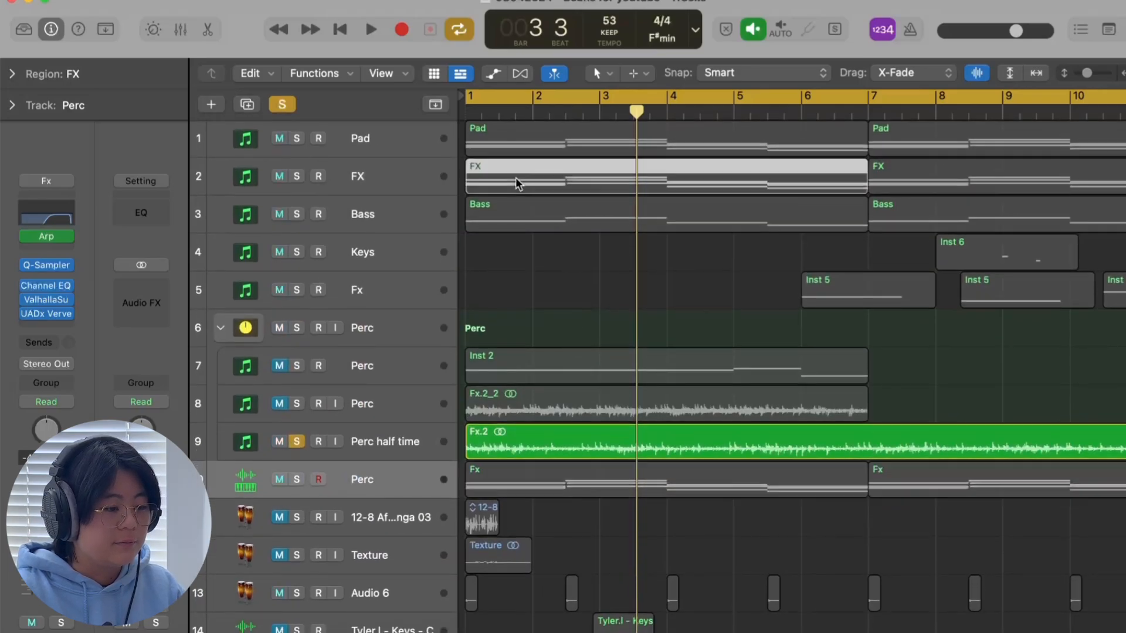
{"action": "left_click", "coordinate": [532, 485]}
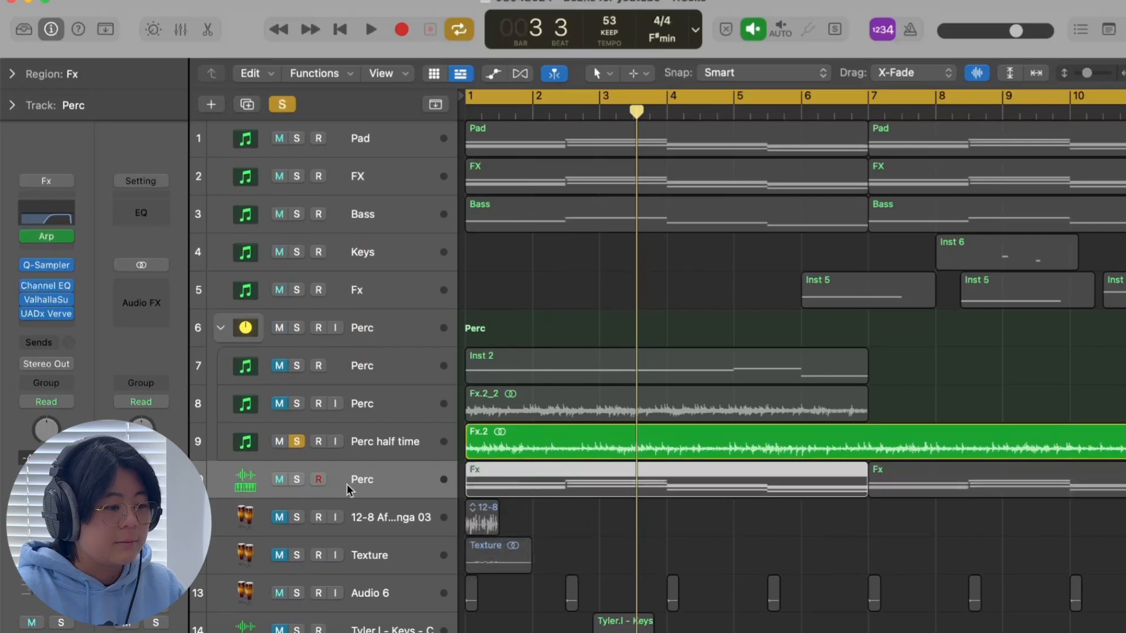
{"action": "left_click", "coordinate": [298, 445]}
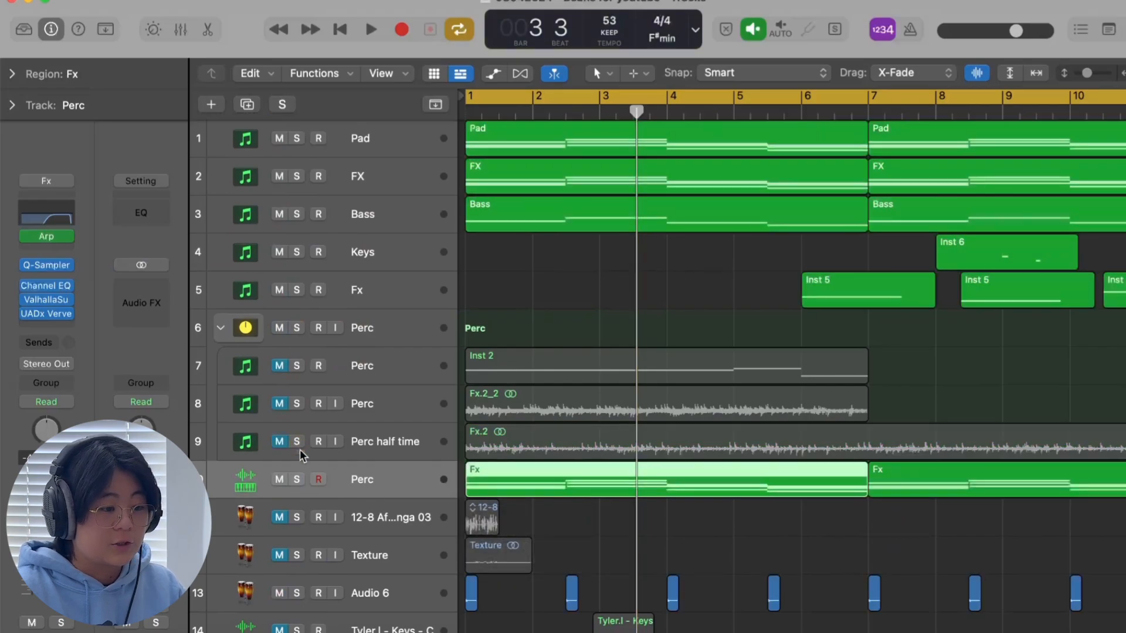
{"action": "left_click", "coordinate": [297, 479]}
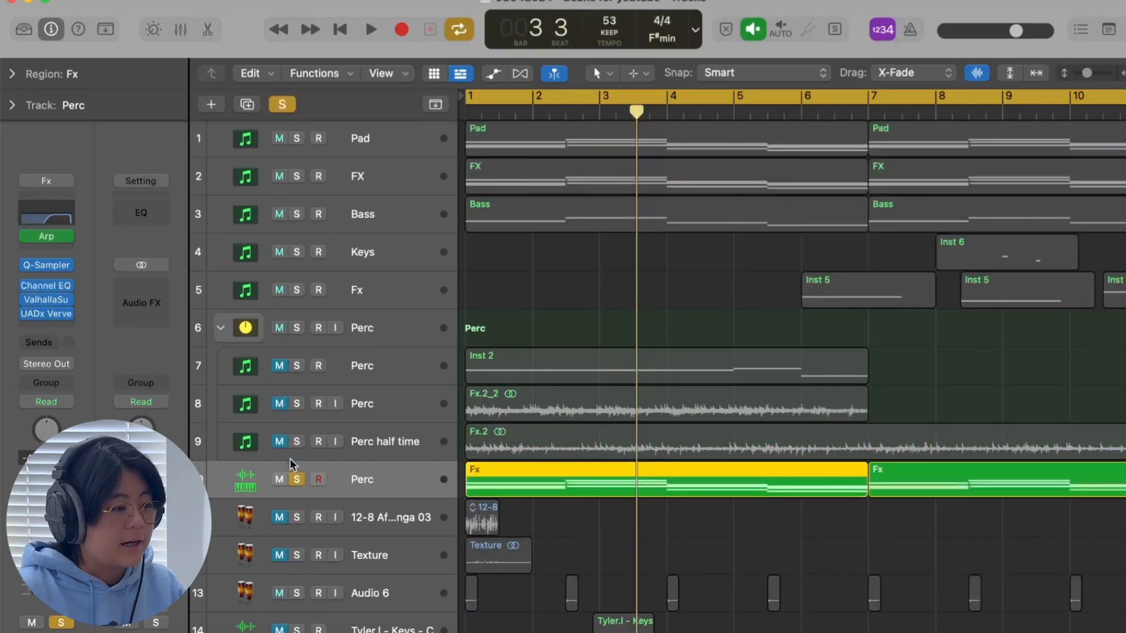
Open Perc track 10's Arpeggiator and place it beside the Fx region's notes in a separate piano roll
{"action": "left_click", "coordinate": [50, 245]}
{"action": "left_click_drag", "start_coordinate": [812, 133], "coordinate": [768, 98]}
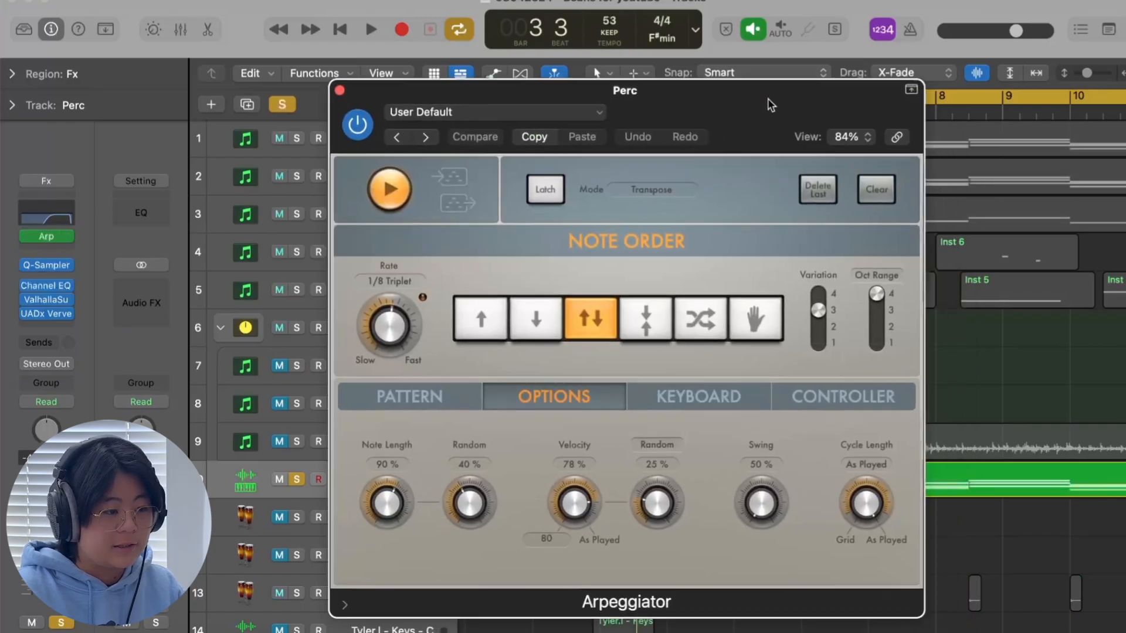
{"action": "left_click_drag", "start_coordinate": [768, 99], "coordinate": [760, 90]}
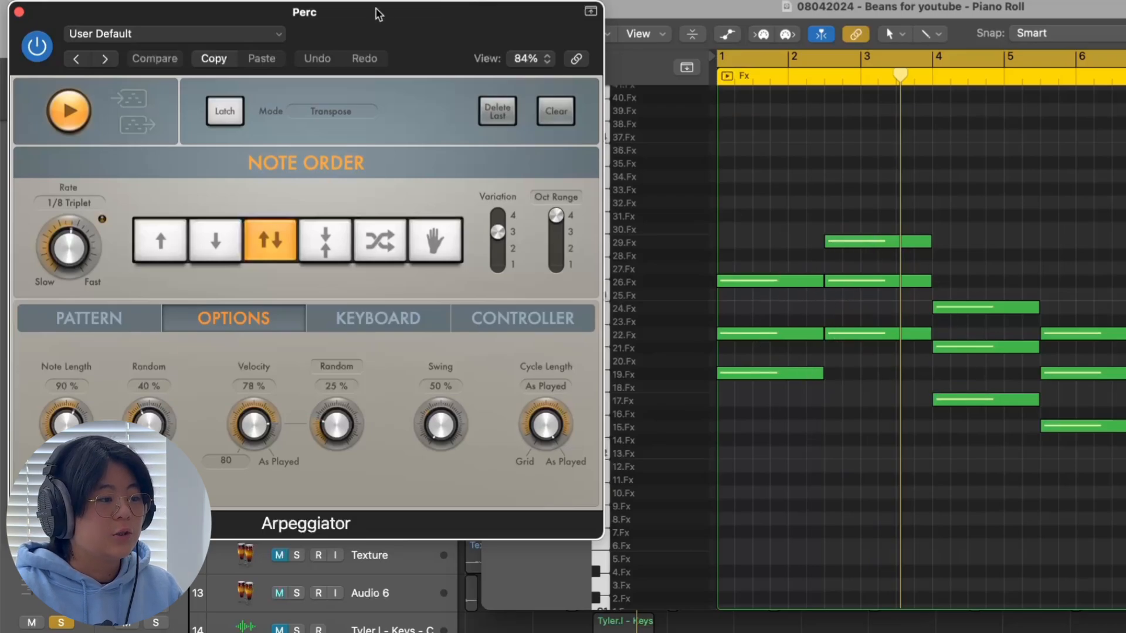
{"action": "left_click_drag", "start_coordinate": [379, 14], "coordinate": [420, 17]}
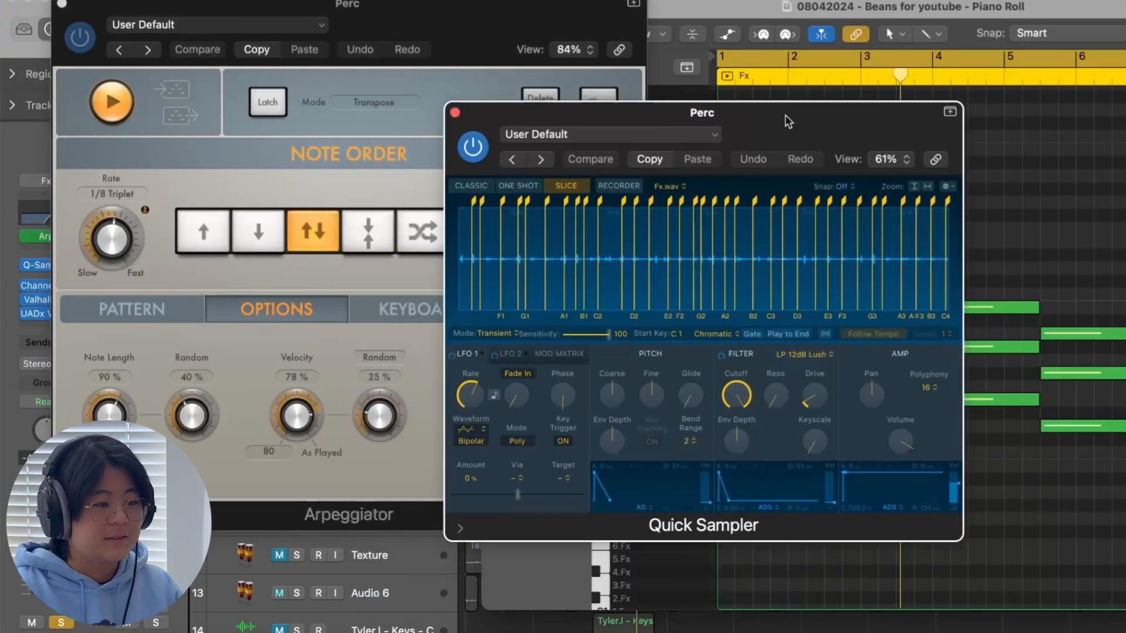
Open Quick Sampler beside the Arpeggiator, play the Fx region, and arrange the windows to examine which notes and slices are triggered
{"action": "left_click_drag", "start_coordinate": [784, 116], "coordinate": [939, 69]}
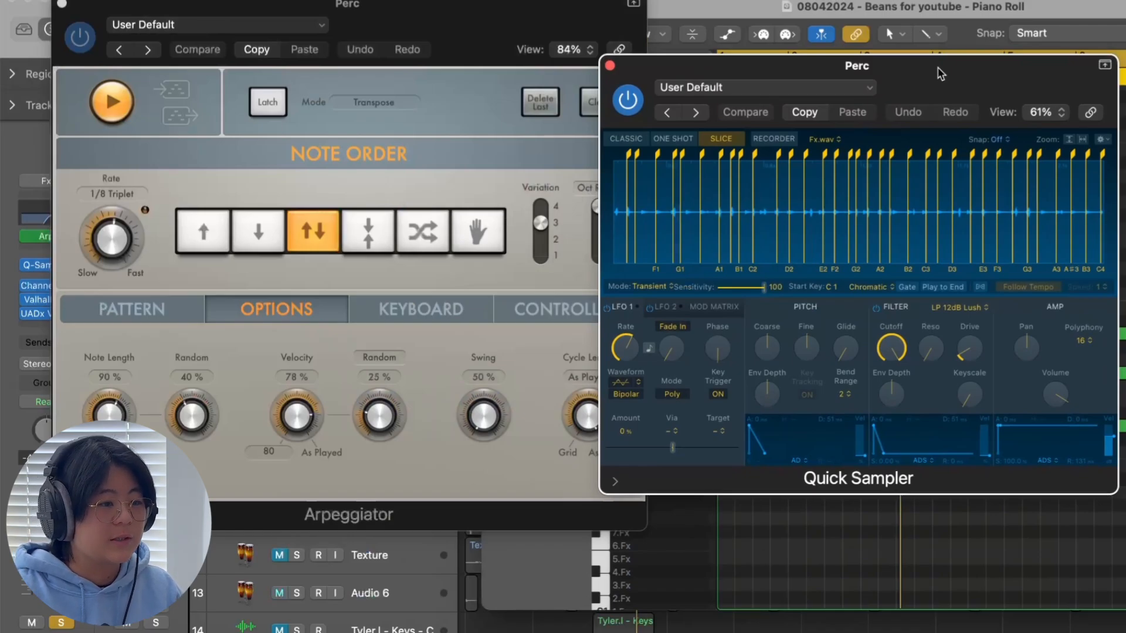
{"action": "left_click_drag", "start_coordinate": [940, 73], "coordinate": [930, 104]}
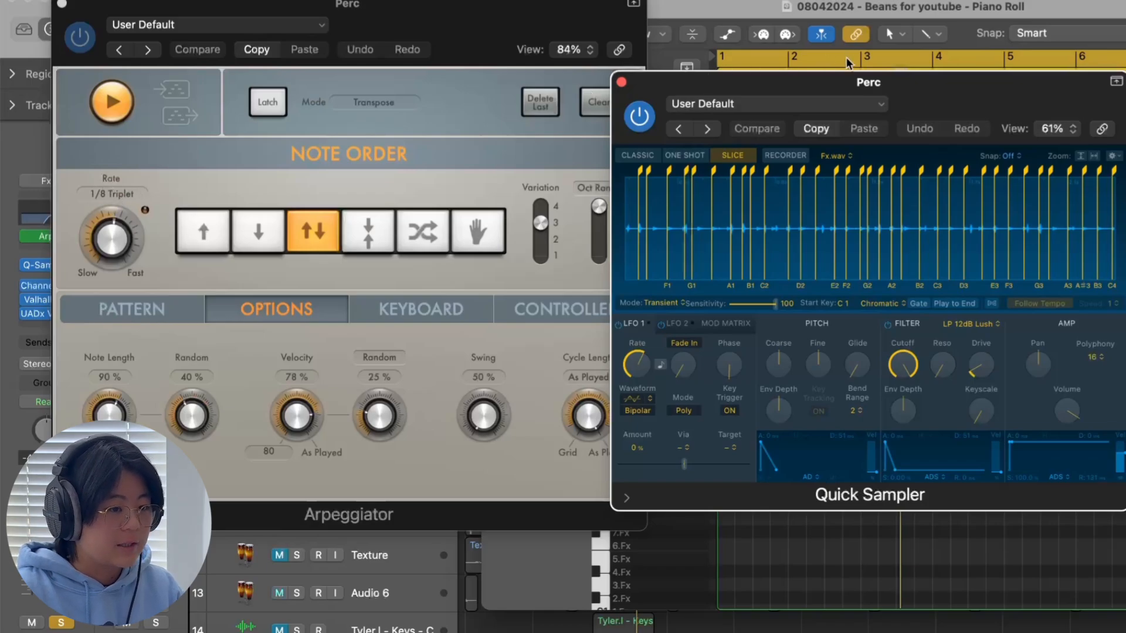
{"action": "left_click_drag", "start_coordinate": [923, 95], "coordinate": [879, 123]}
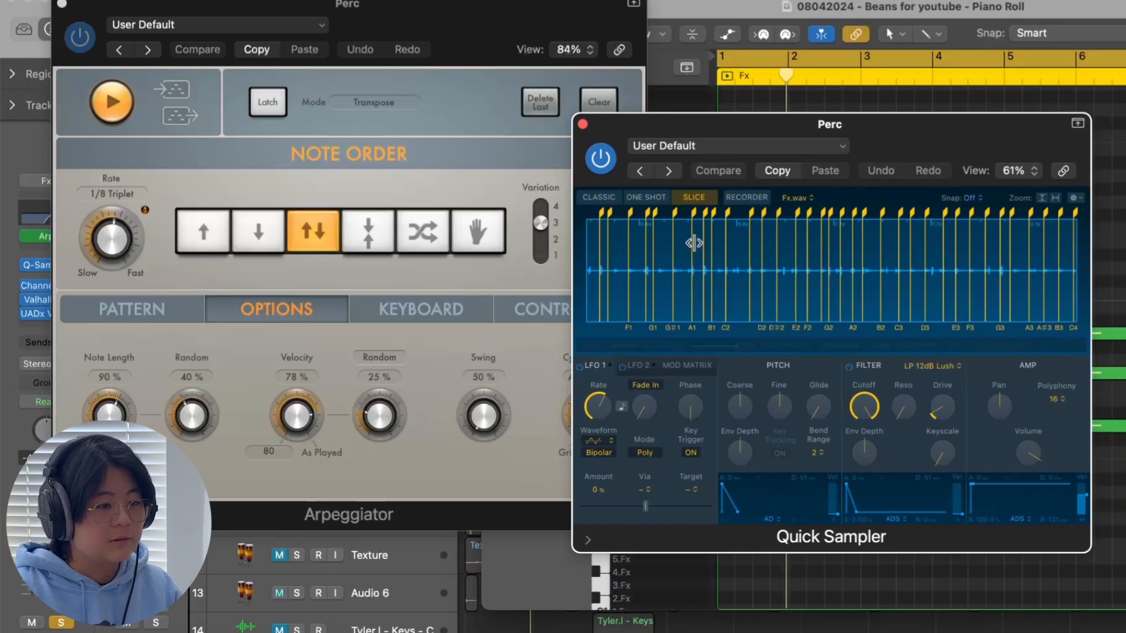
{"action": "left_click", "coordinate": [842, 144]}
{"action": "left_click", "coordinate": [841, 140]}
{"action": "left_click_drag", "start_coordinate": [892, 123], "coordinate": [985, 51]}
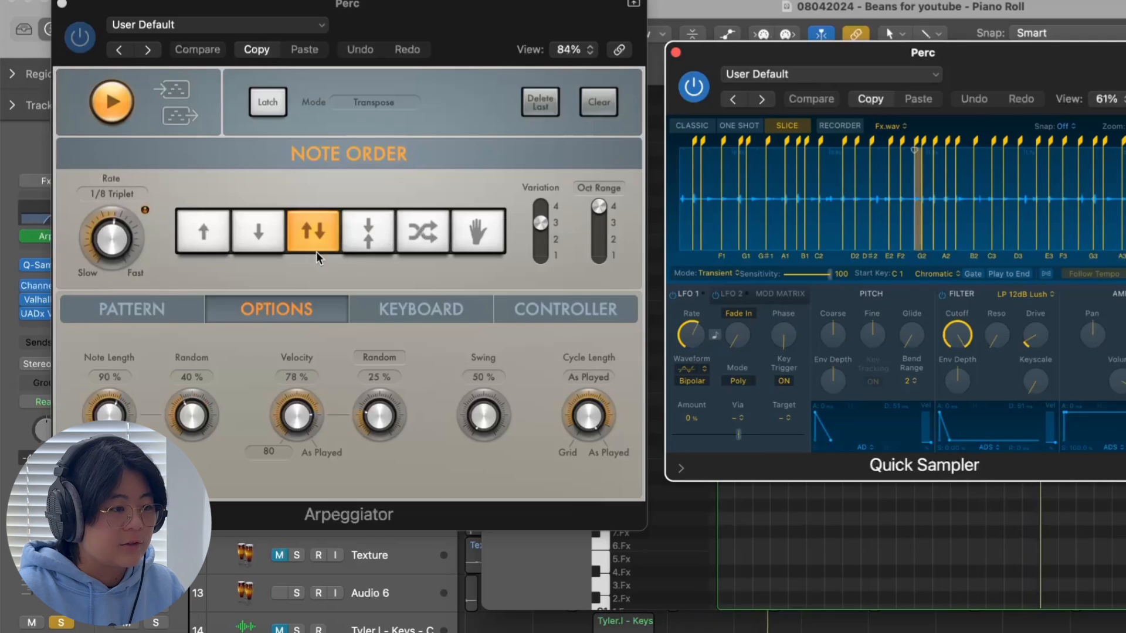
Set the Arpeggiator's note order to random, variation to 4, octave range to 2 and velocity randomness to 49 %, and close it
{"action": "left_click", "coordinate": [426, 235]}
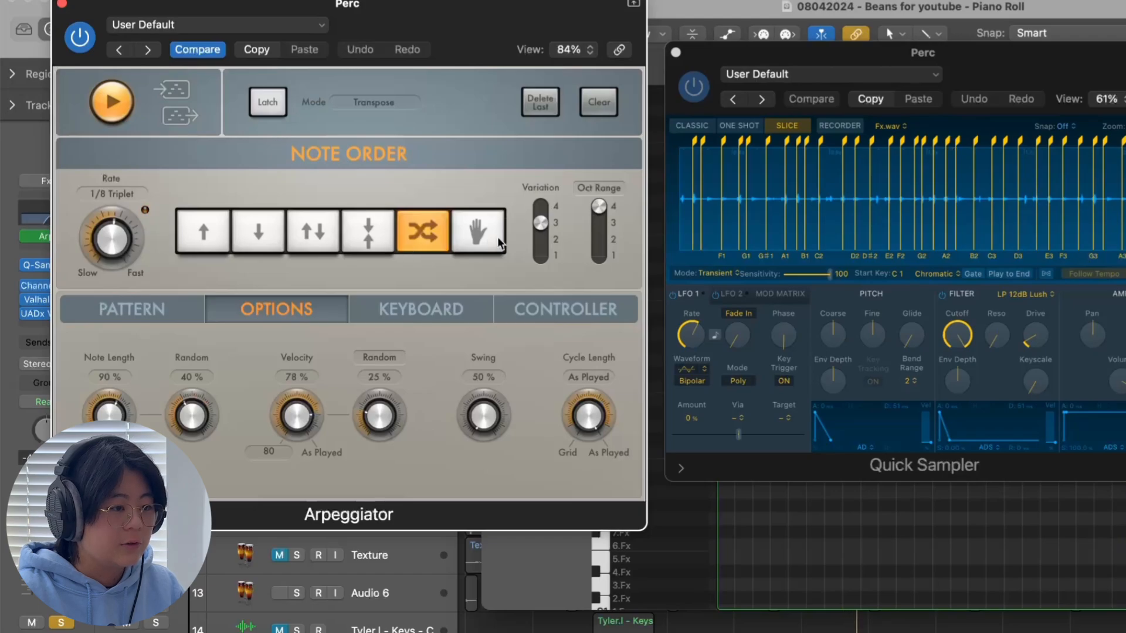
{"action": "left_click", "coordinate": [542, 208]}
{"action": "left_click", "coordinate": [604, 240]}
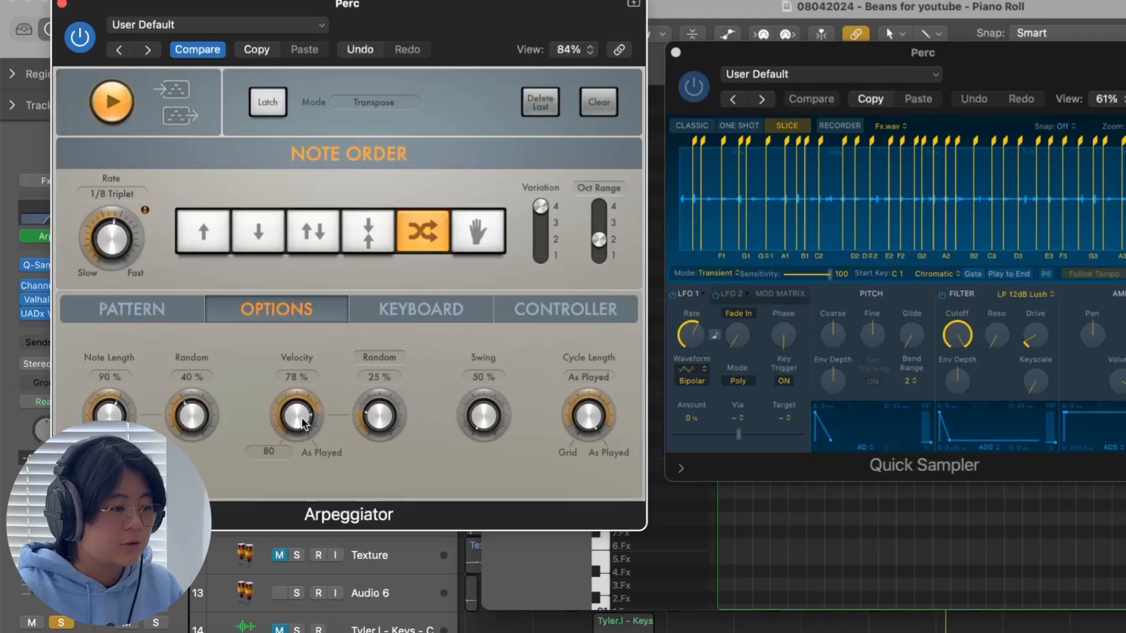
{"action": "left_click_drag", "start_coordinate": [394, 427], "coordinate": [391, 405]}
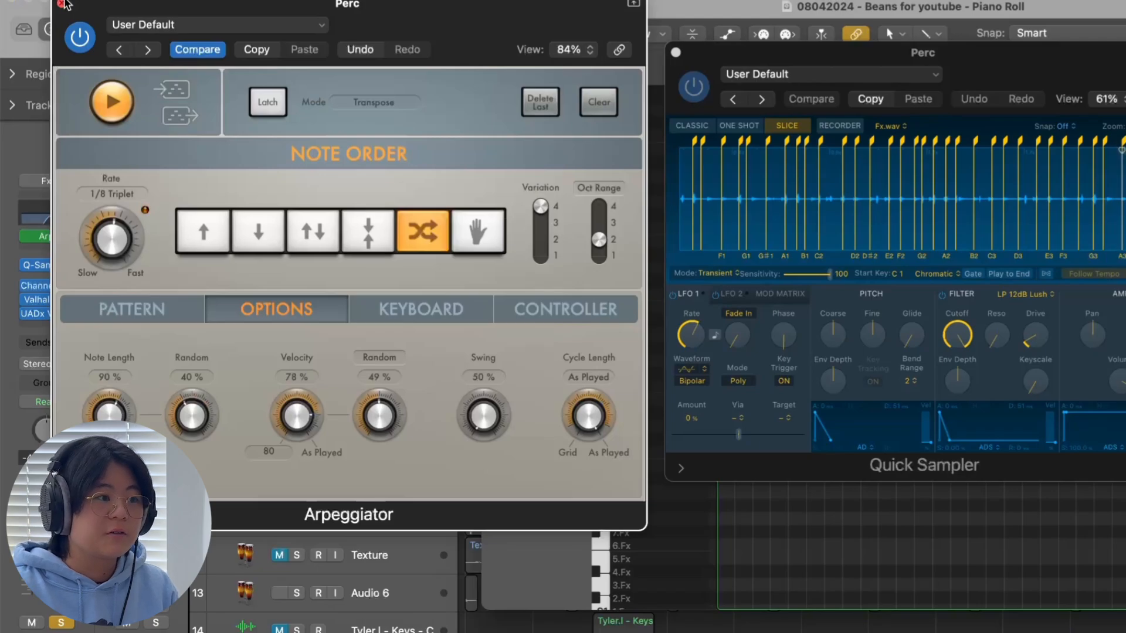
{"action": "left_click", "coordinate": [61, 3]}
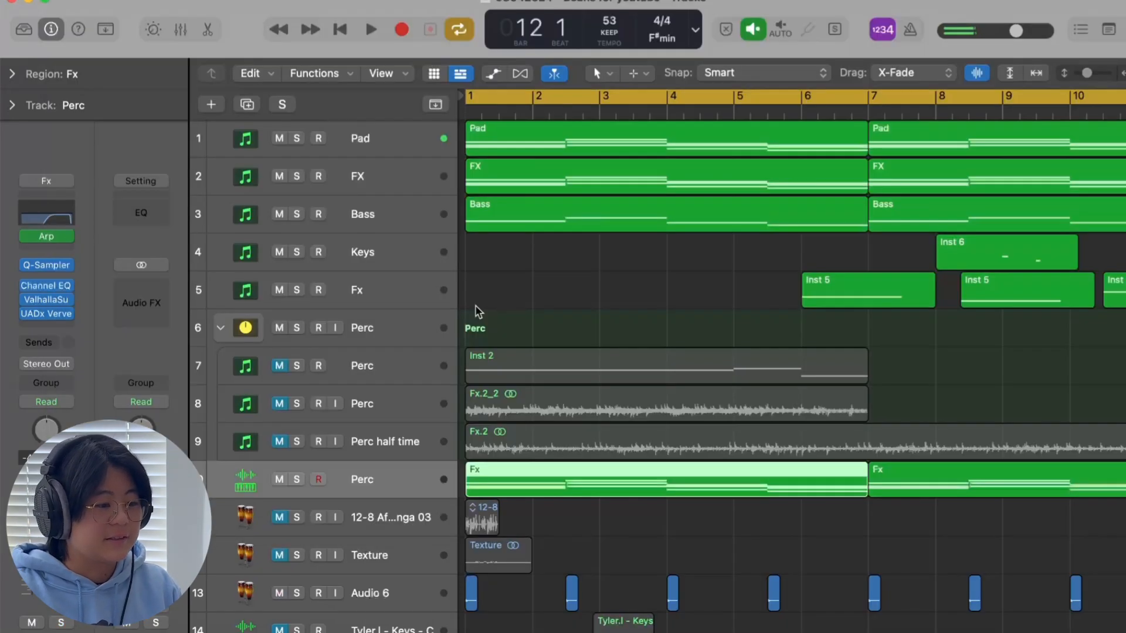
Play the full arrangement from bar 1, set the Arpeggiator's note order to up/down and octave range to 4, and close it
{"action": "key", "text": "space"}
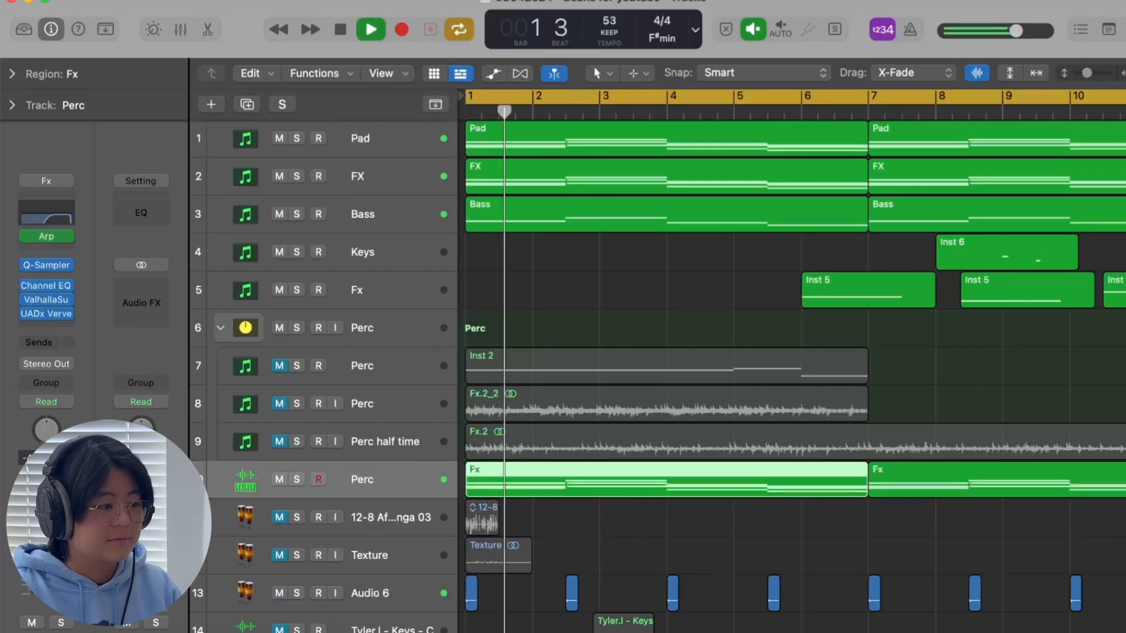
{"action": "left_click", "coordinate": [48, 237]}
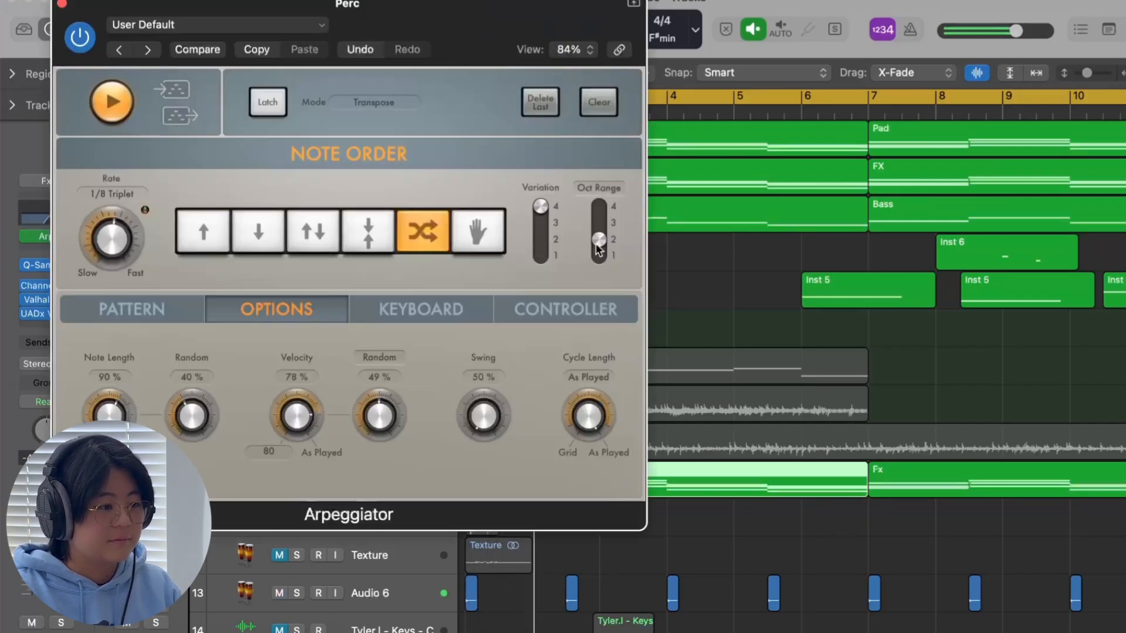
{"action": "left_click", "coordinate": [312, 231]}
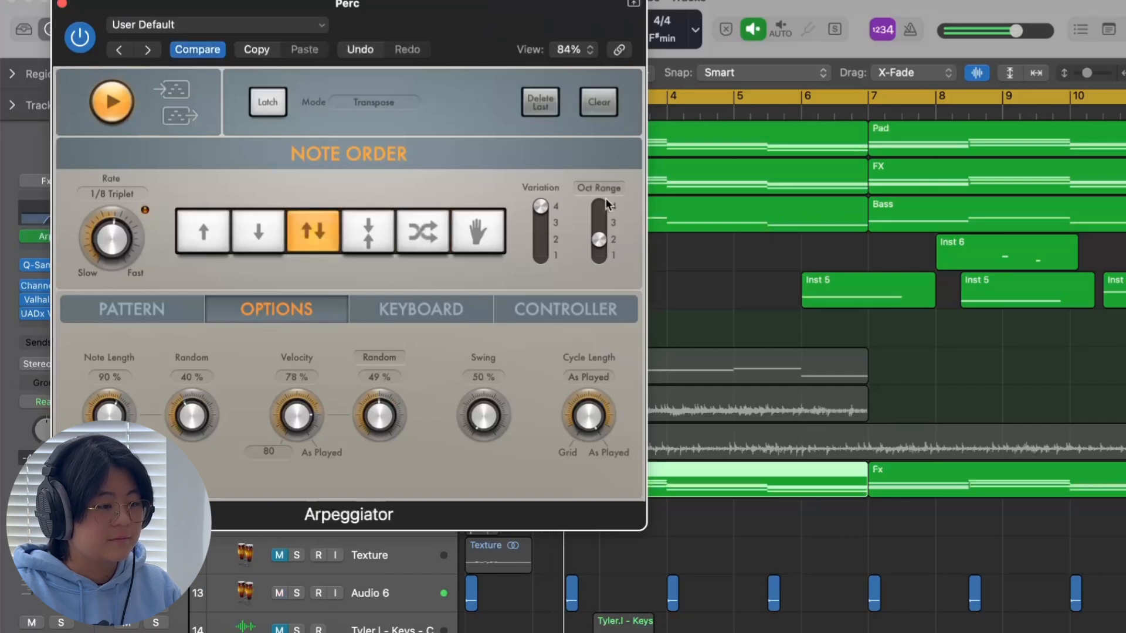
{"action": "left_click_drag", "start_coordinate": [599, 239], "coordinate": [601, 206]}
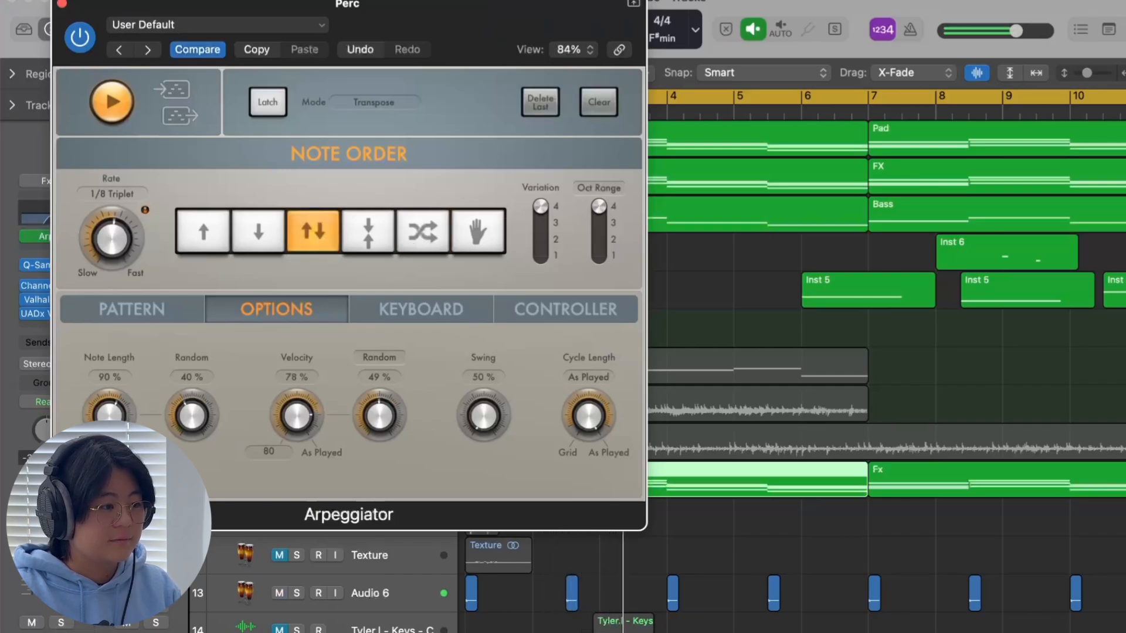
{"action": "left_click_drag", "start_coordinate": [37, 513], "coordinate": [36, 506]}
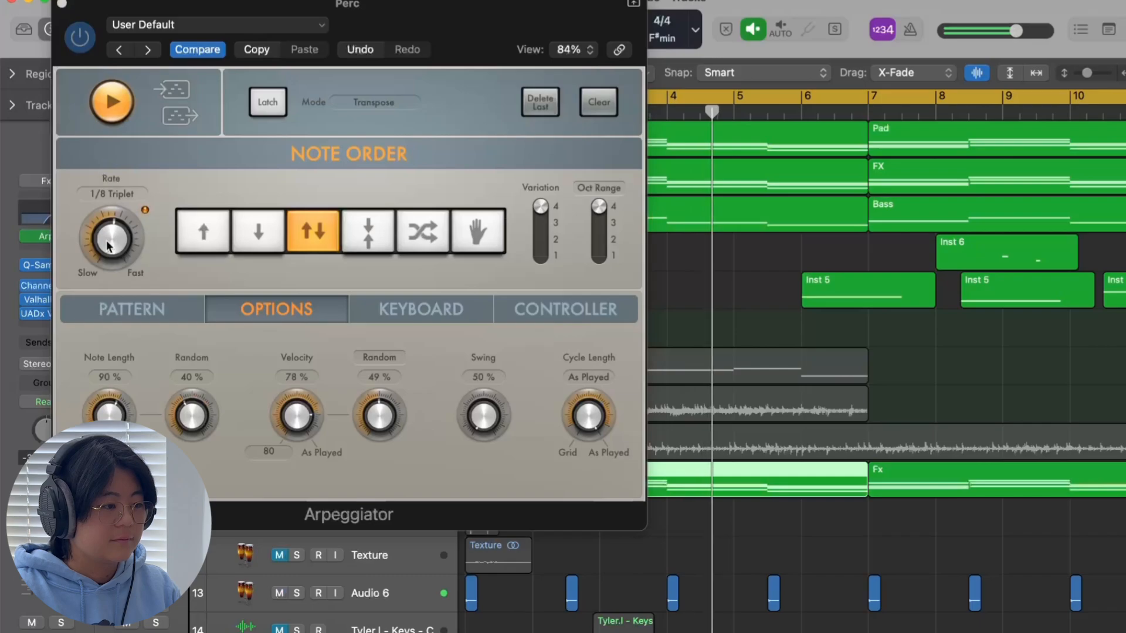
{"action": "left_click", "coordinate": [63, 5]}
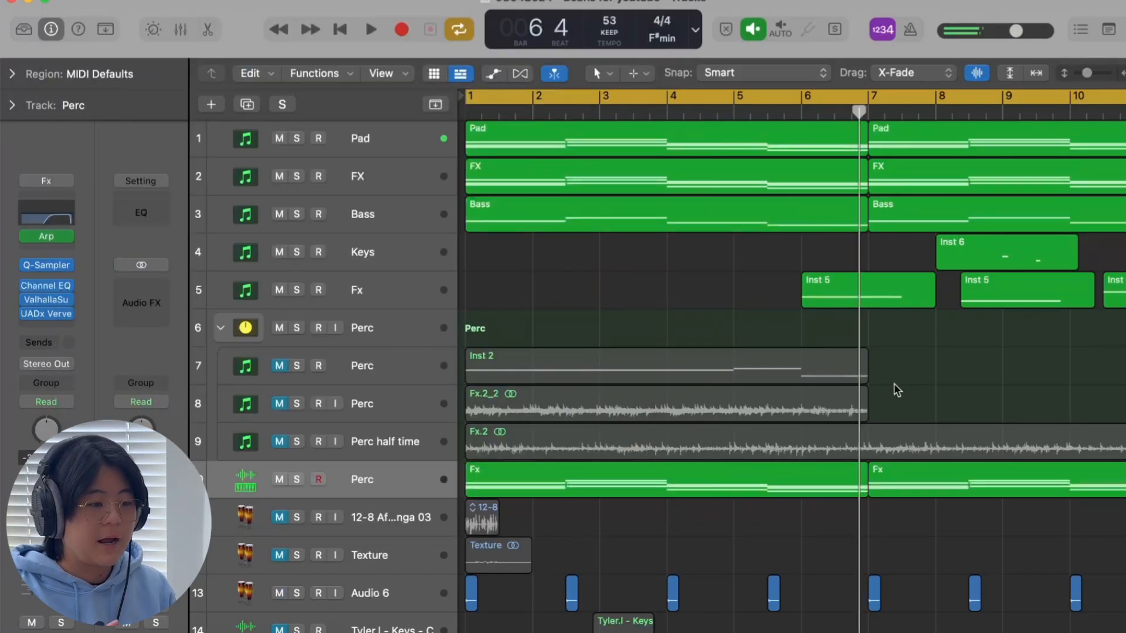
Solo Perc half time, audition it briefly from bar 1, and switch the solo to Perc track 10
{"action": "left_click", "coordinate": [622, 475]}
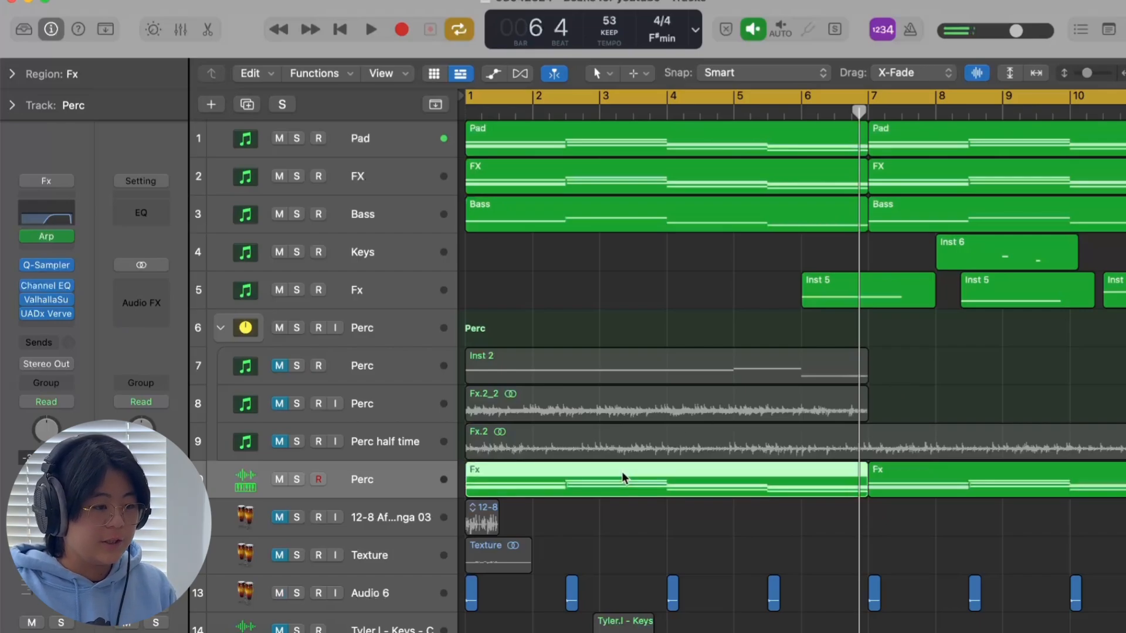
{"action": "left_click", "coordinate": [301, 438]}
{"action": "key", "text": "space"}
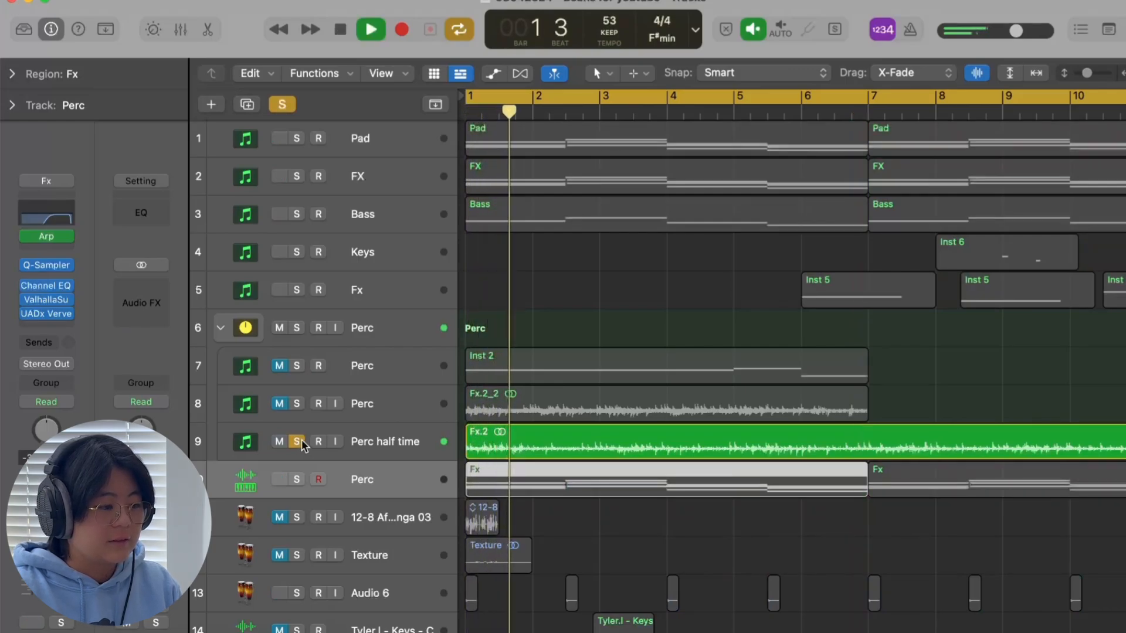
{"action": "key", "text": "space"}
{"action": "left_click", "coordinate": [301, 439]}
{"action": "left_click", "coordinate": [297, 479]}
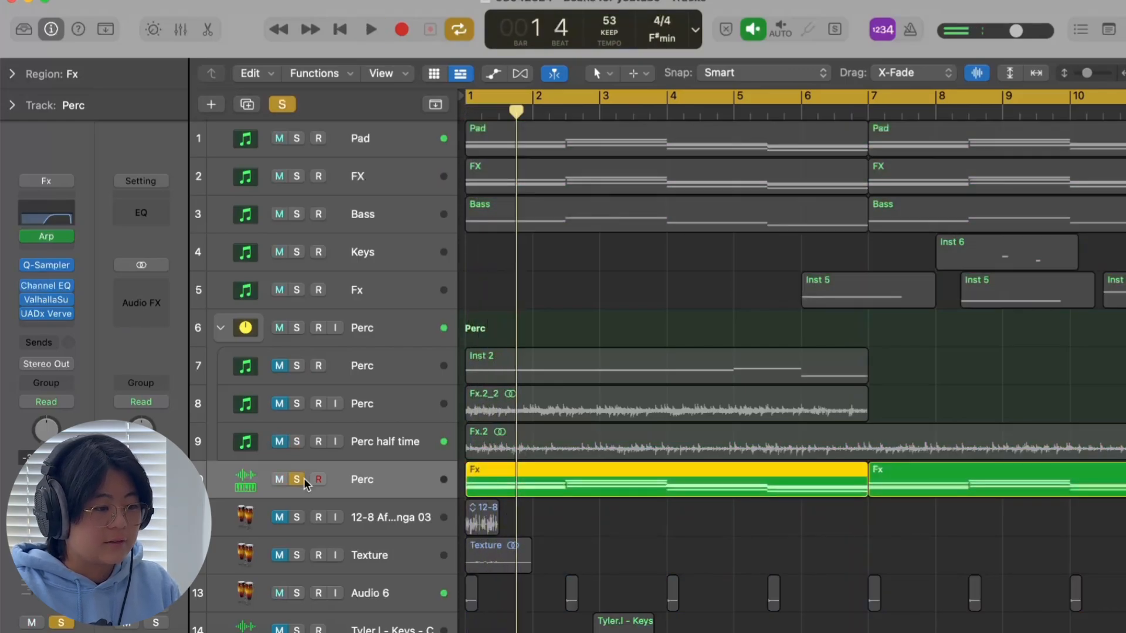
Play the soloed Perc track and set its Arpeggiator to rate 1/16 Triplet, random note order and octave range 3, and close it
{"action": "key", "text": "space"}
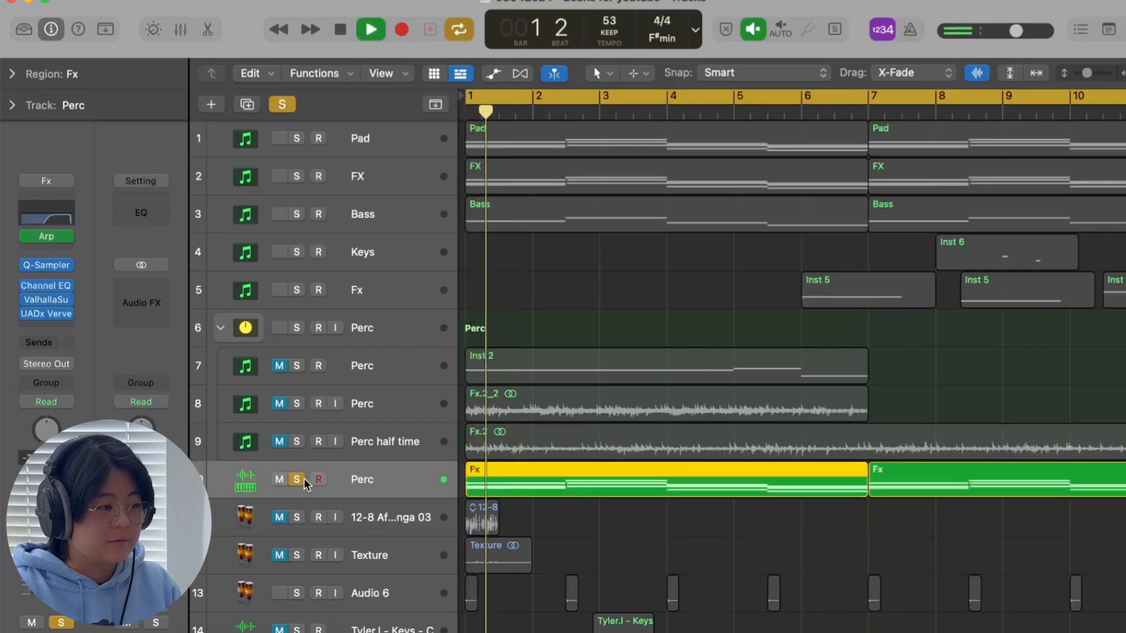
{"action": "left_click", "coordinate": [56, 236]}
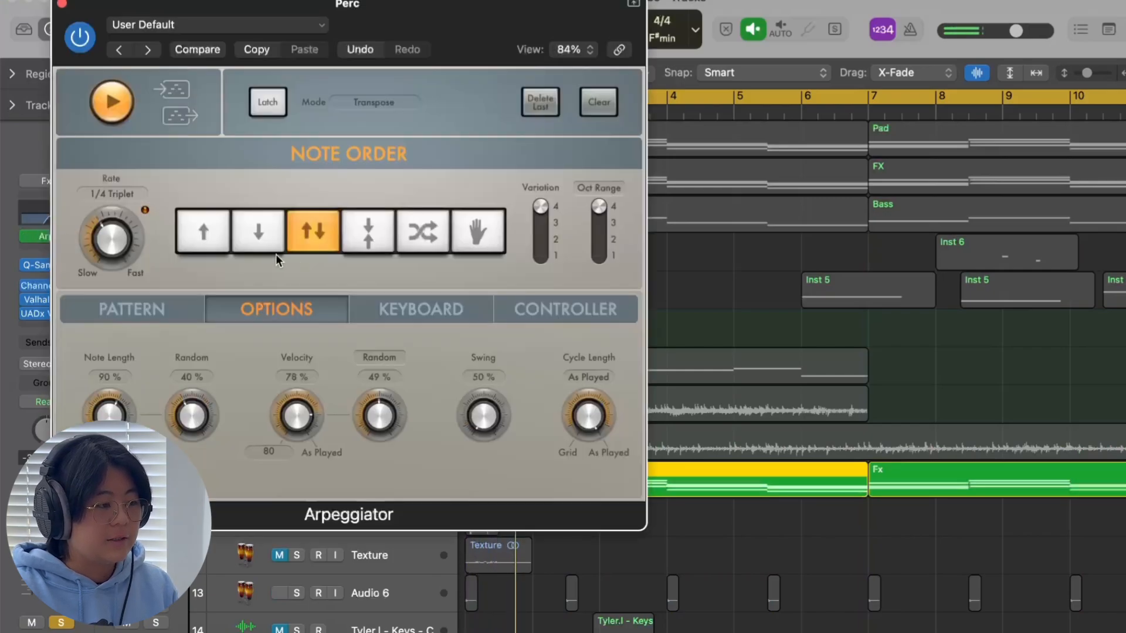
{"action": "left_click_drag", "start_coordinate": [110, 249], "coordinate": [113, 217]}
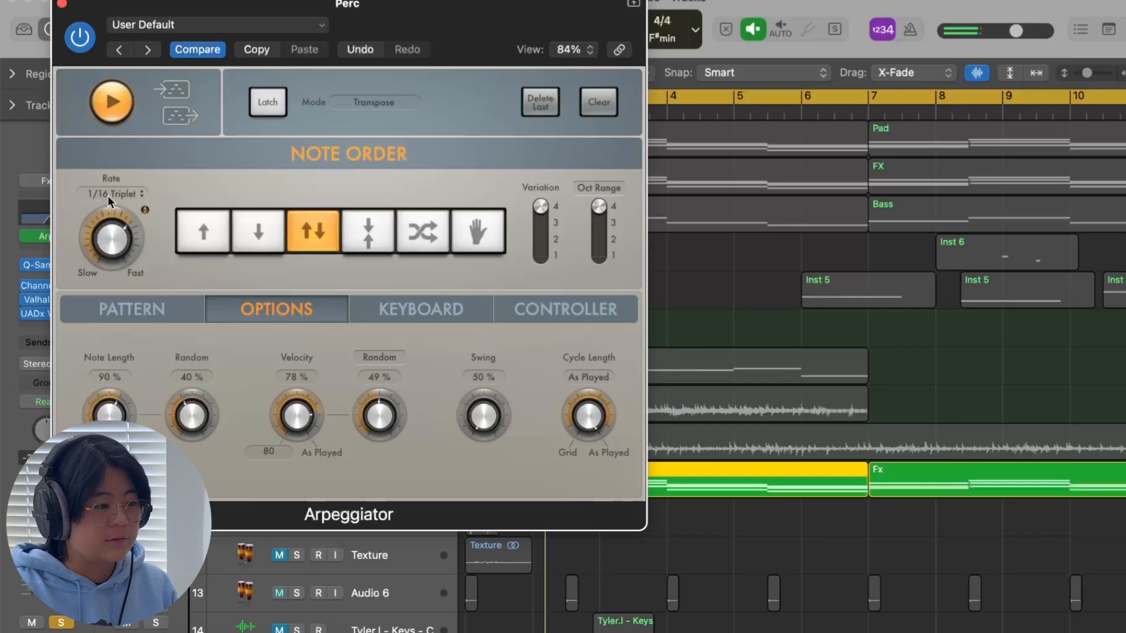
{"action": "left_click", "coordinate": [427, 225]}
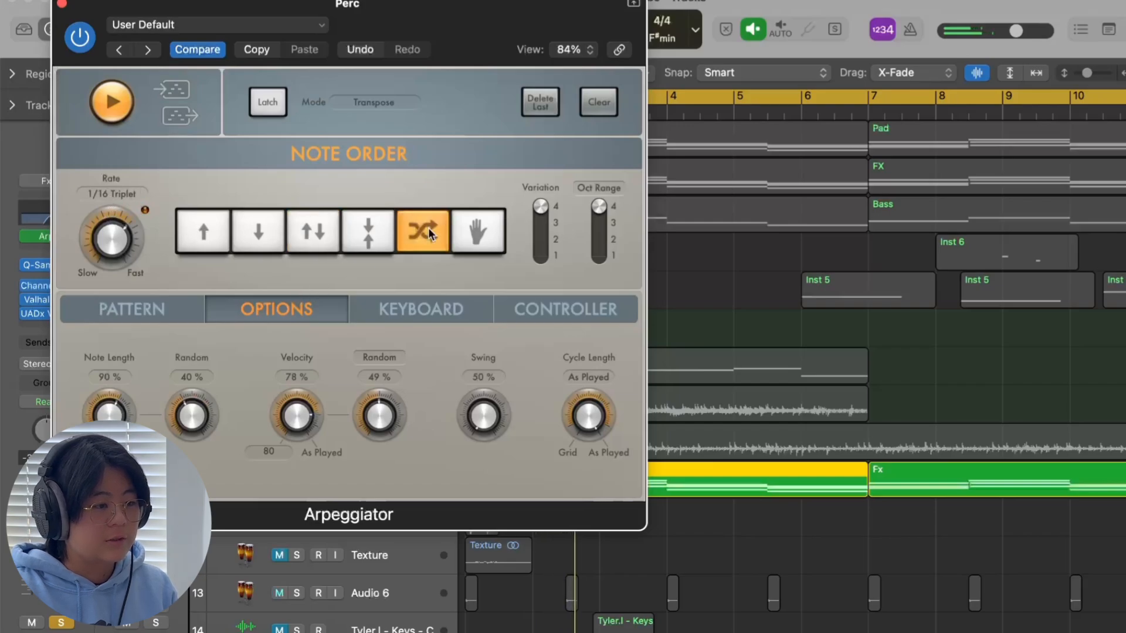
{"action": "left_click_drag", "start_coordinate": [598, 206], "coordinate": [598, 227]}
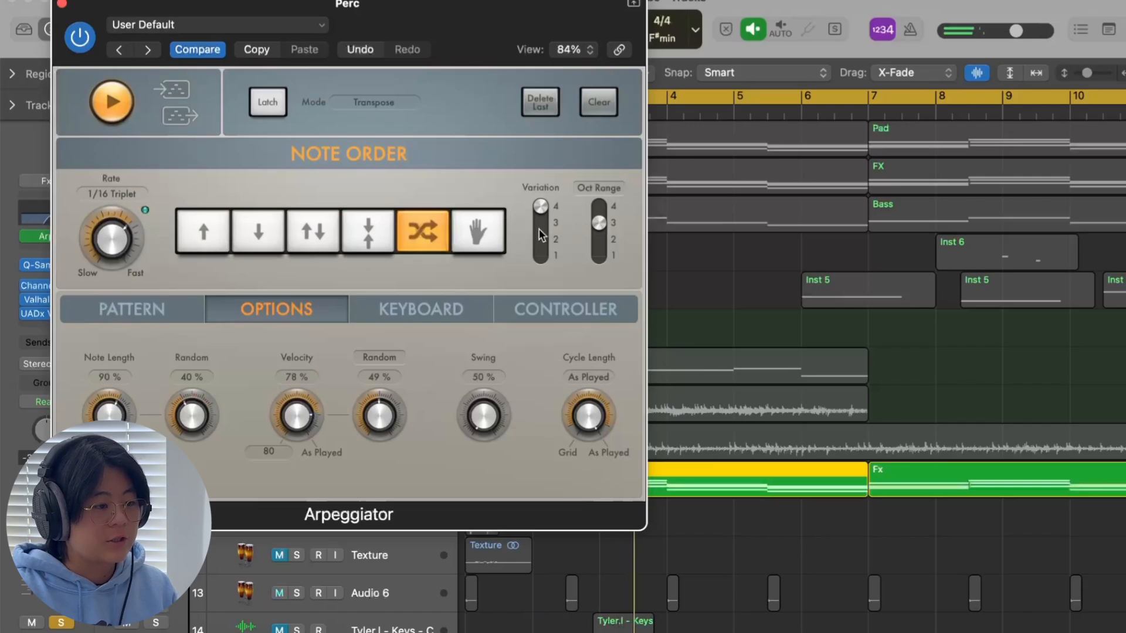
{"action": "left_click", "coordinate": [62, 4]}
{"action": "key", "text": "space"}
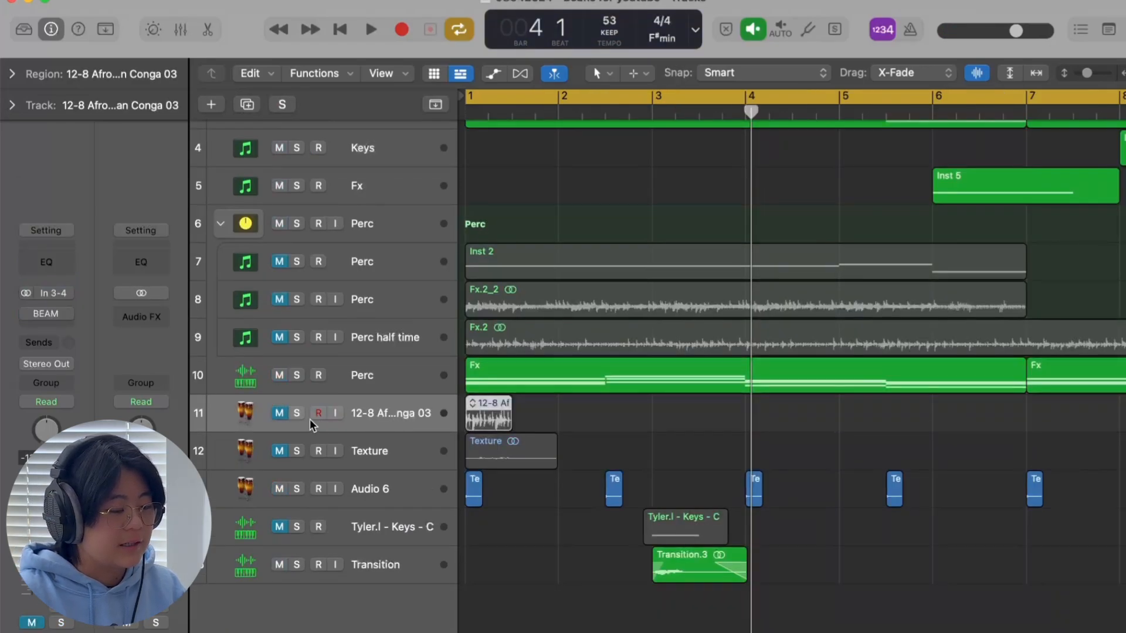
Unmute the 12-8 Afro Cuban Conga 03 track and enlarge its region at bar 1 to show the waveform
{"action": "left_click", "coordinate": [279, 413]}
{"action": "key", "text": "super+Right"}
{"action": "key", "text": "super+Right"}
{"action": "key", "text": "super+Right"}
{"action": "key", "text": "super+Right"}
{"action": "key", "text": "super+Right"}
{"action": "key", "text": "super+Left"}
{"action": "key", "text": "super+Left"}
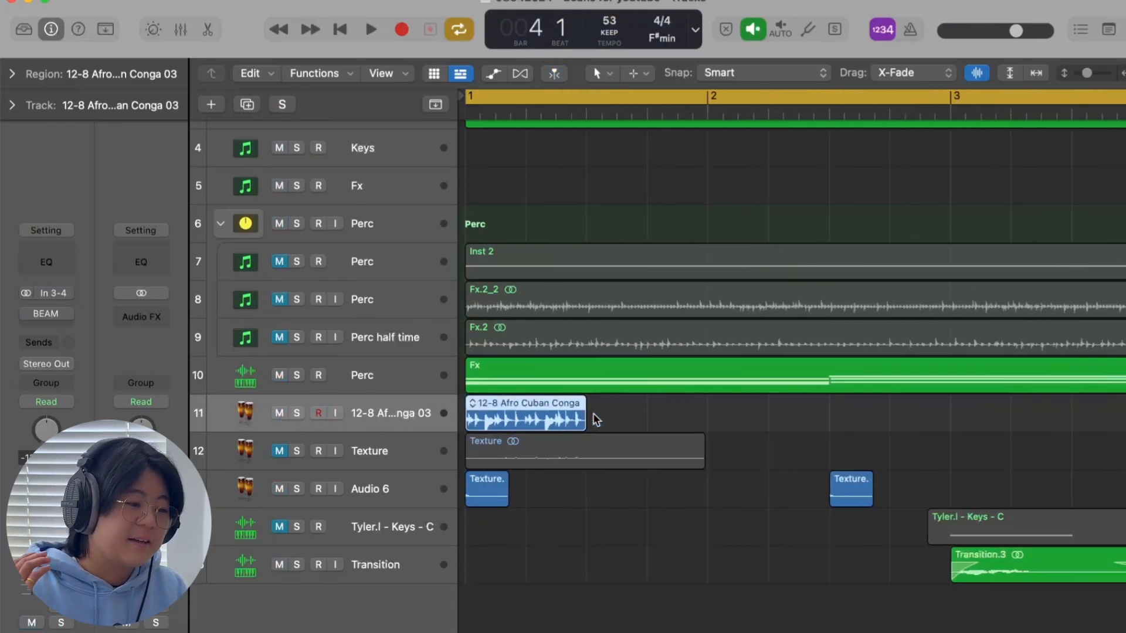
{"action": "key", "text": "super+Left"}
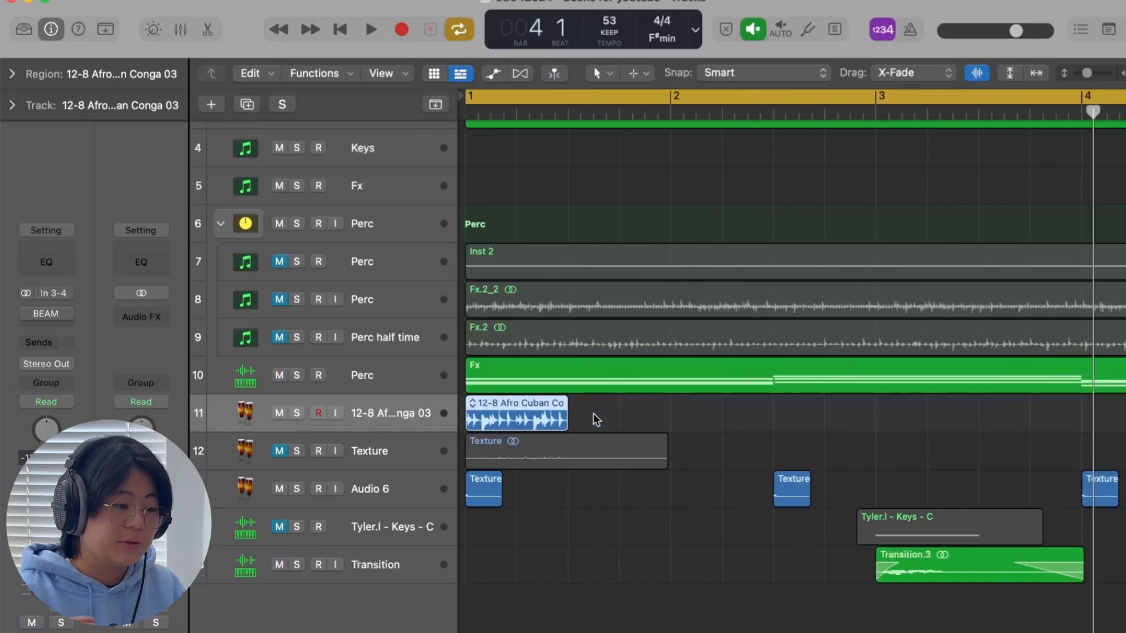
Audition the 12-8 Afro Cuban Conga 02 loop in the Apple Loops browser, and close the browser
{"action": "key", "text": "o"}
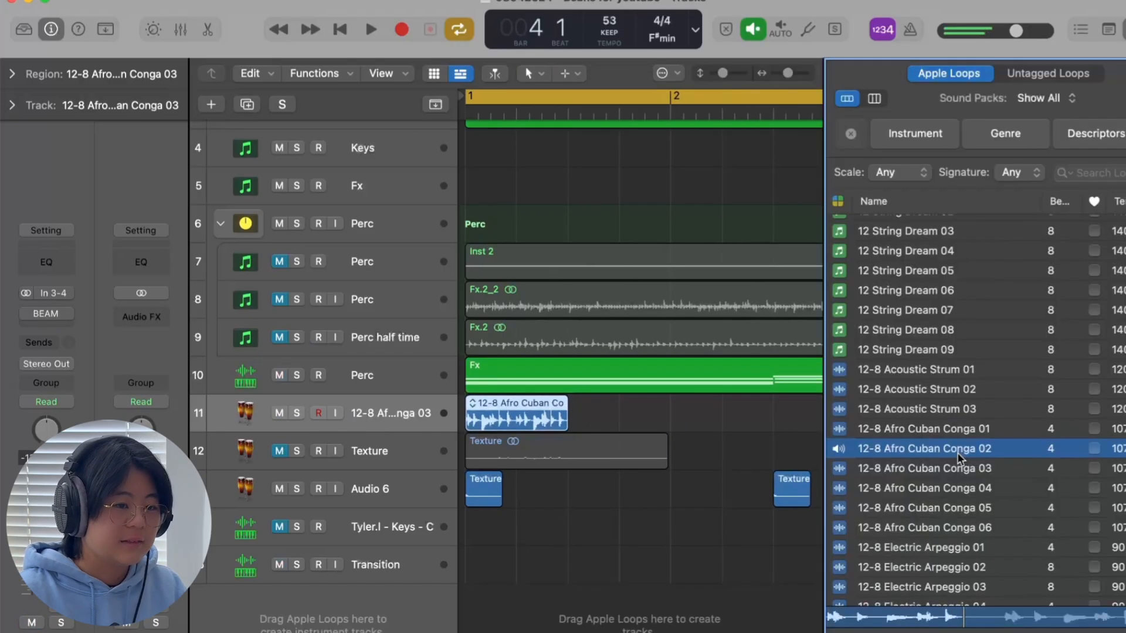
{"action": "left_click", "coordinate": [958, 455]}
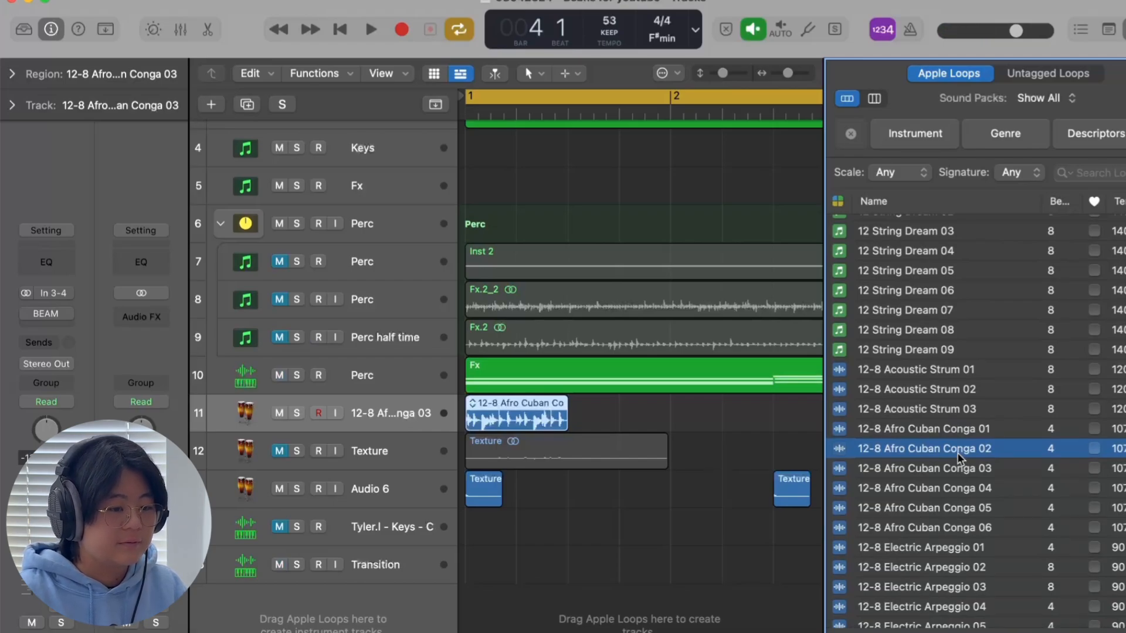
{"action": "left_click", "coordinate": [960, 457]}
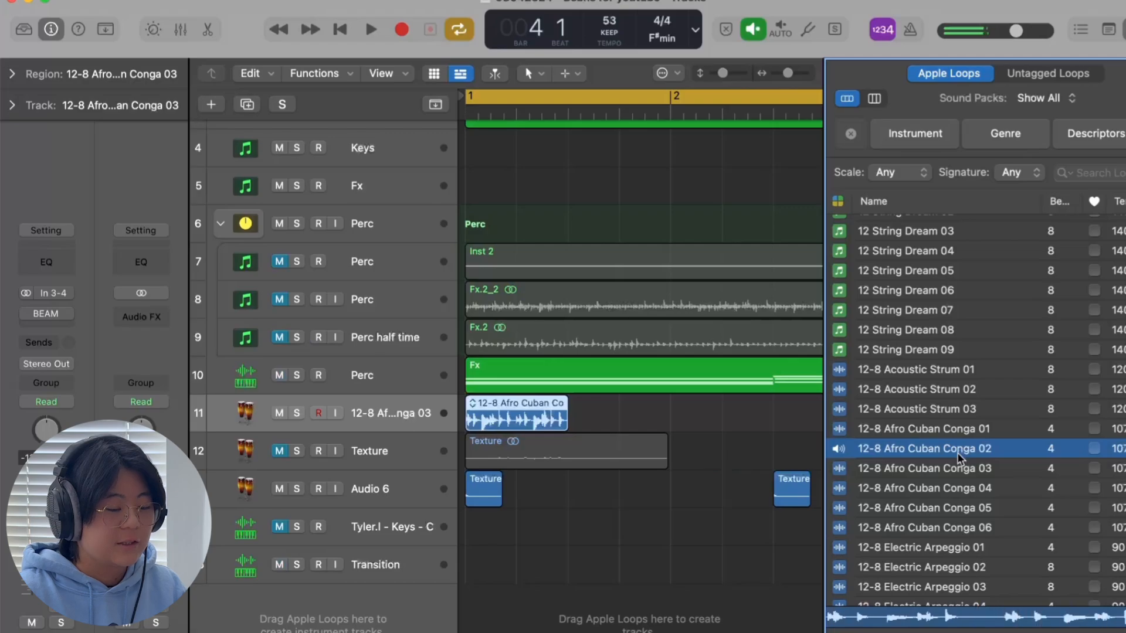
{"action": "left_click", "coordinate": [958, 455]}
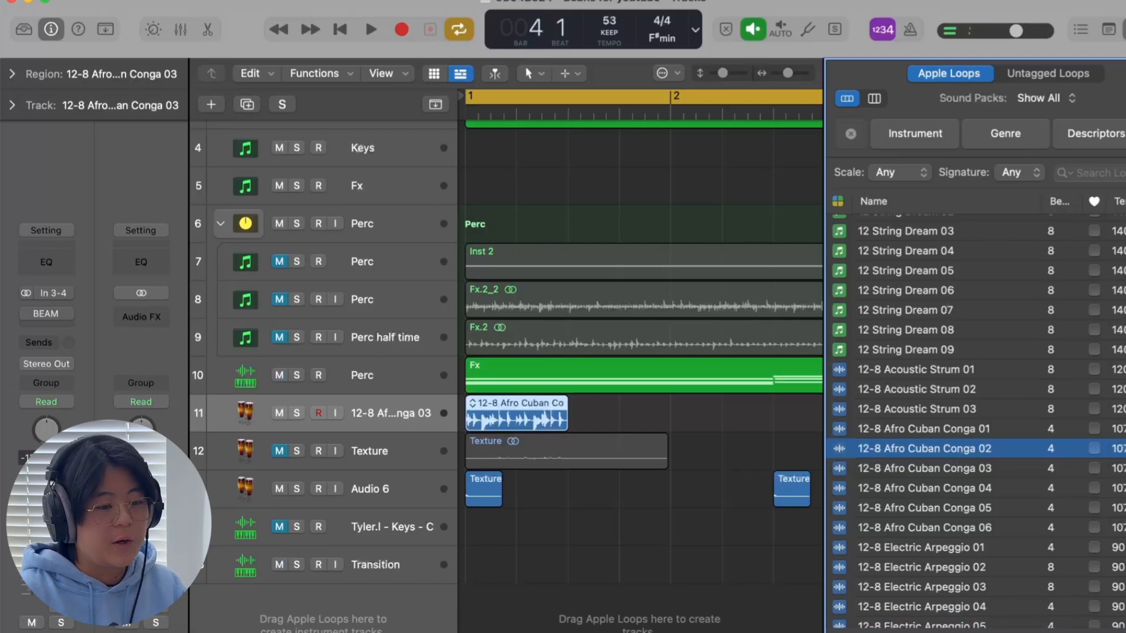
{"action": "key", "text": "o"}
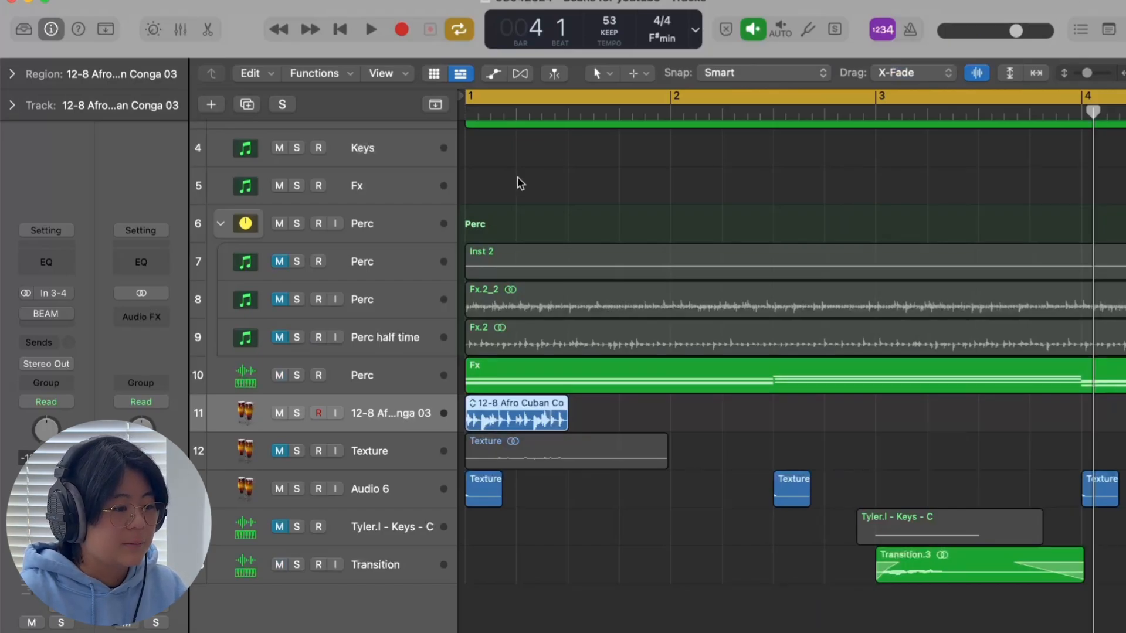
Enable BEAM on the conga track, close the plug-in, and solo the track to audition it from bar 1
{"action": "left_click", "coordinate": [31, 317]}
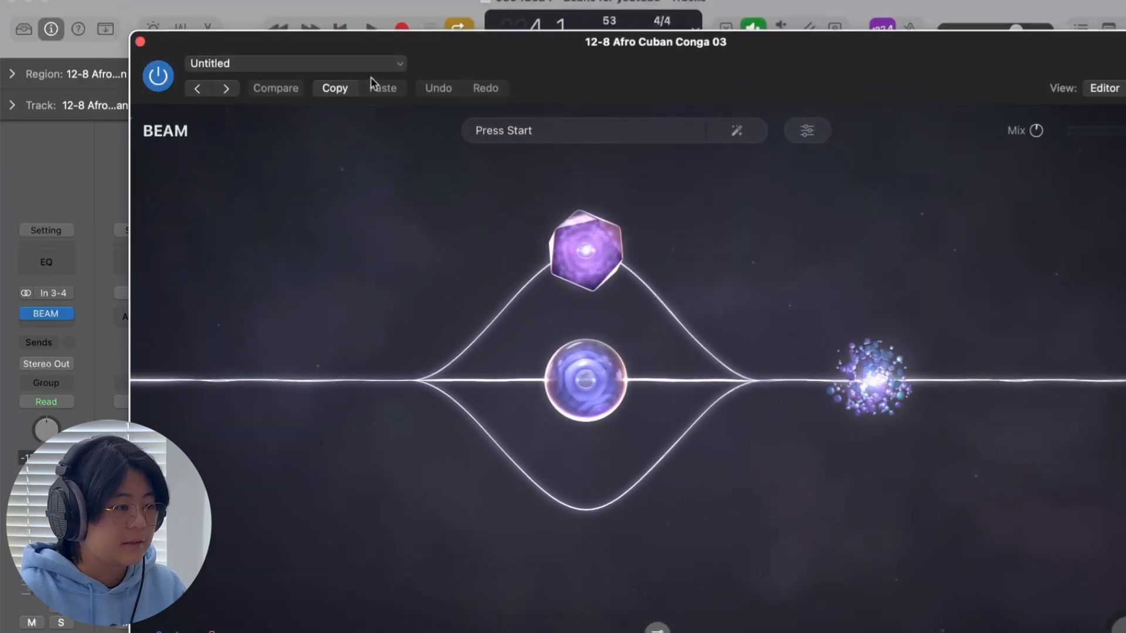
{"action": "left_click", "coordinate": [139, 42]}
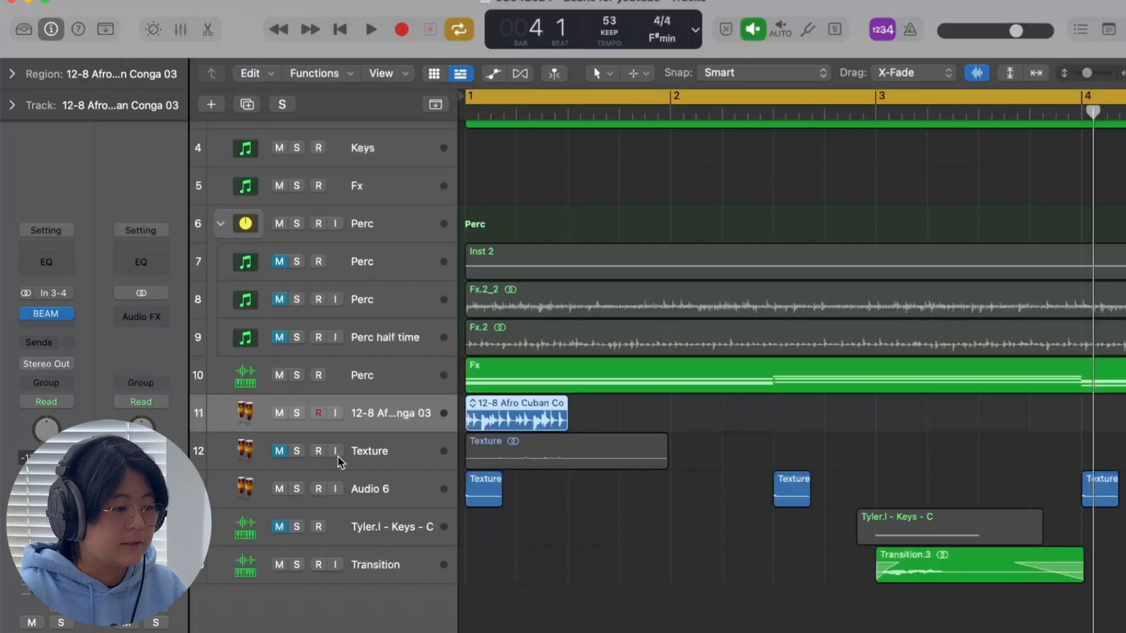
{"action": "left_click", "coordinate": [297, 412]}
{"action": "key", "text": "space"}
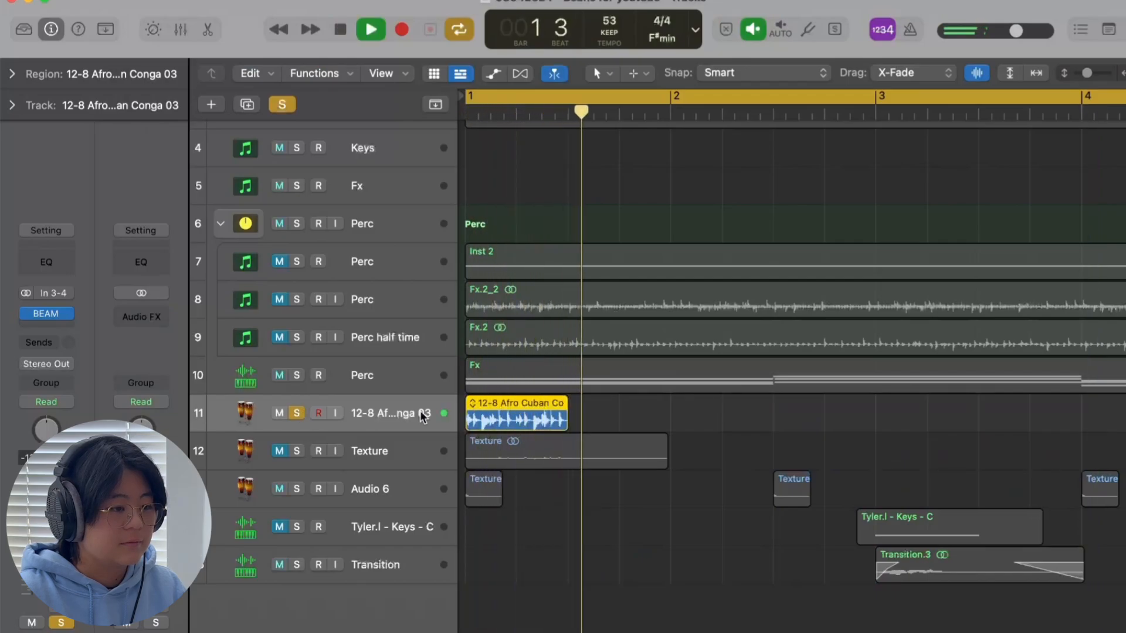
{"action": "key", "text": "space"}
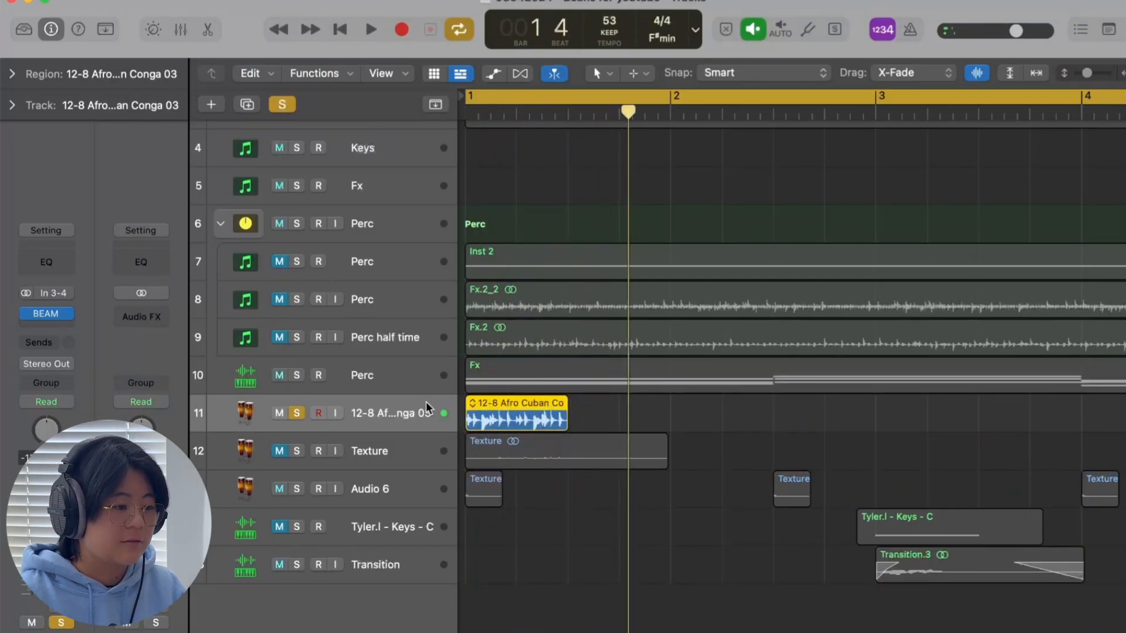
Switch the solo from the conga track to Texture and audition the enlarged Texture region from bar 1
{"action": "left_click", "coordinate": [392, 463]}
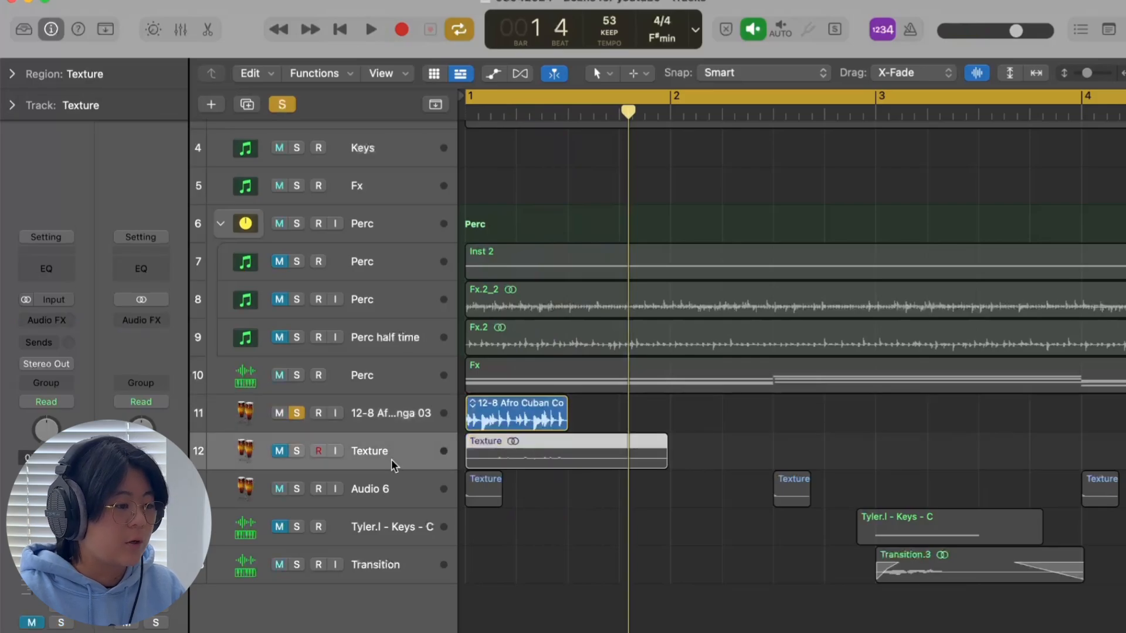
{"action": "left_click", "coordinate": [298, 416]}
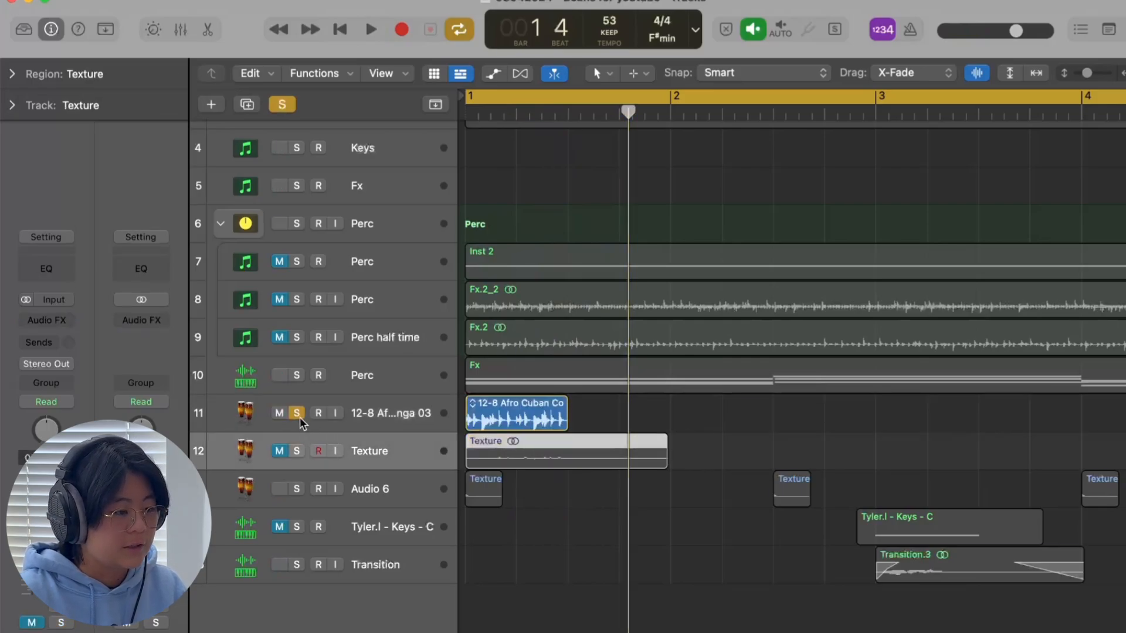
{"action": "left_click", "coordinate": [297, 451]}
{"action": "key", "text": "super+Down"}
{"action": "key", "text": "super+Down"}
{"action": "key", "text": "super+Down"}
{"action": "scroll", "coordinate": [481, 522], "scroll_direction": "down", "scroll_amount": 2}
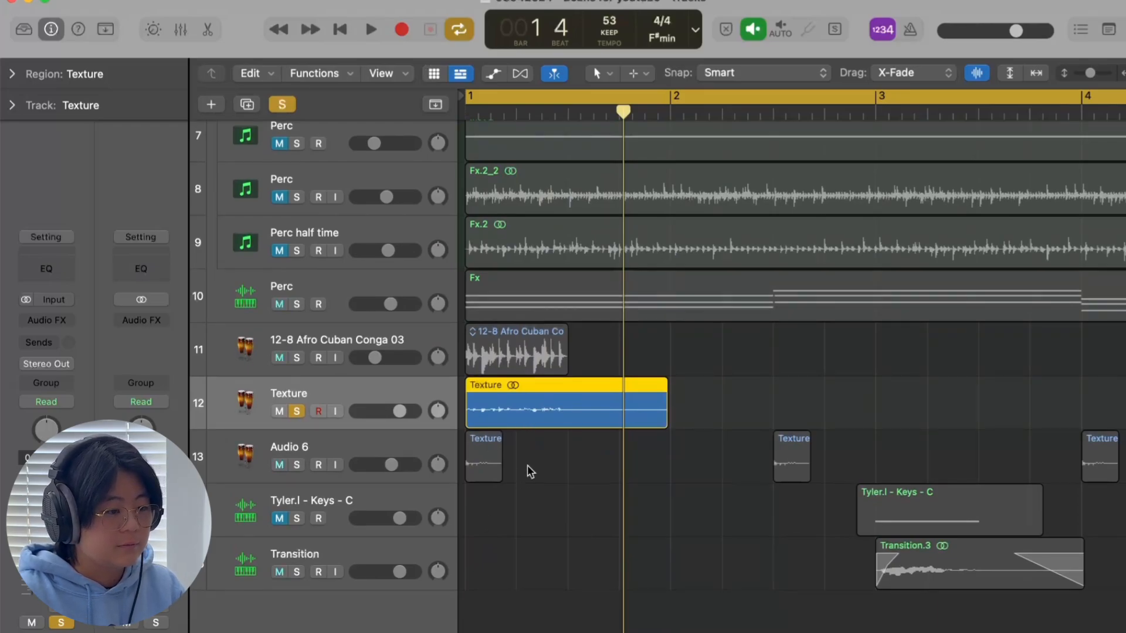
{"action": "key", "text": "space"}
{"action": "scroll", "coordinate": [527, 466], "scroll_direction": "up", "scroll_amount": 5}
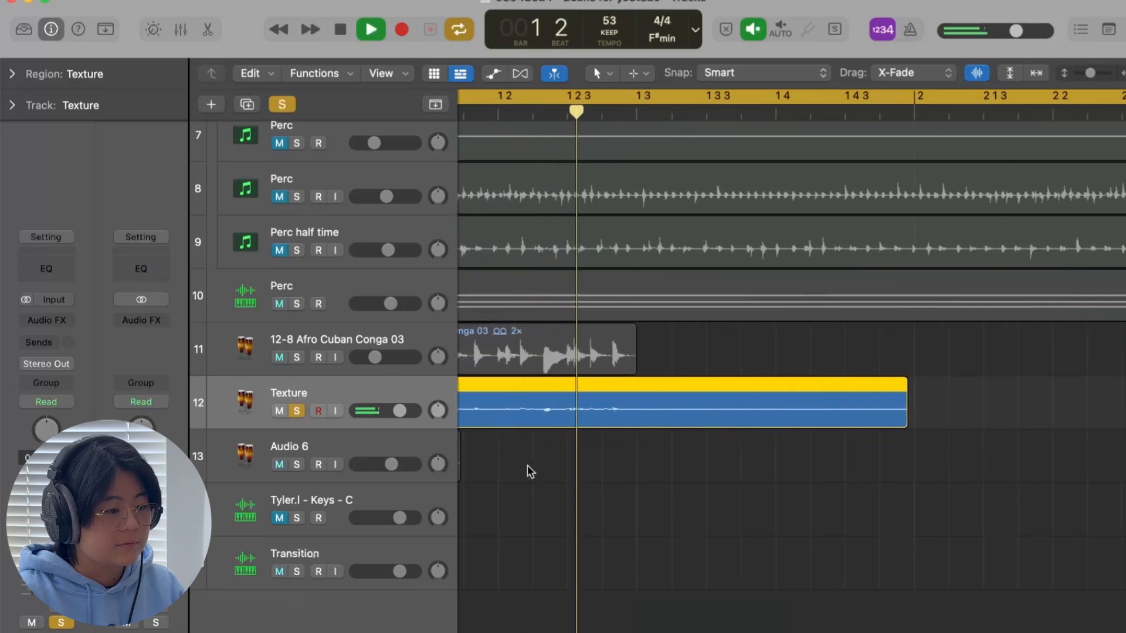
{"action": "key", "text": "space"}
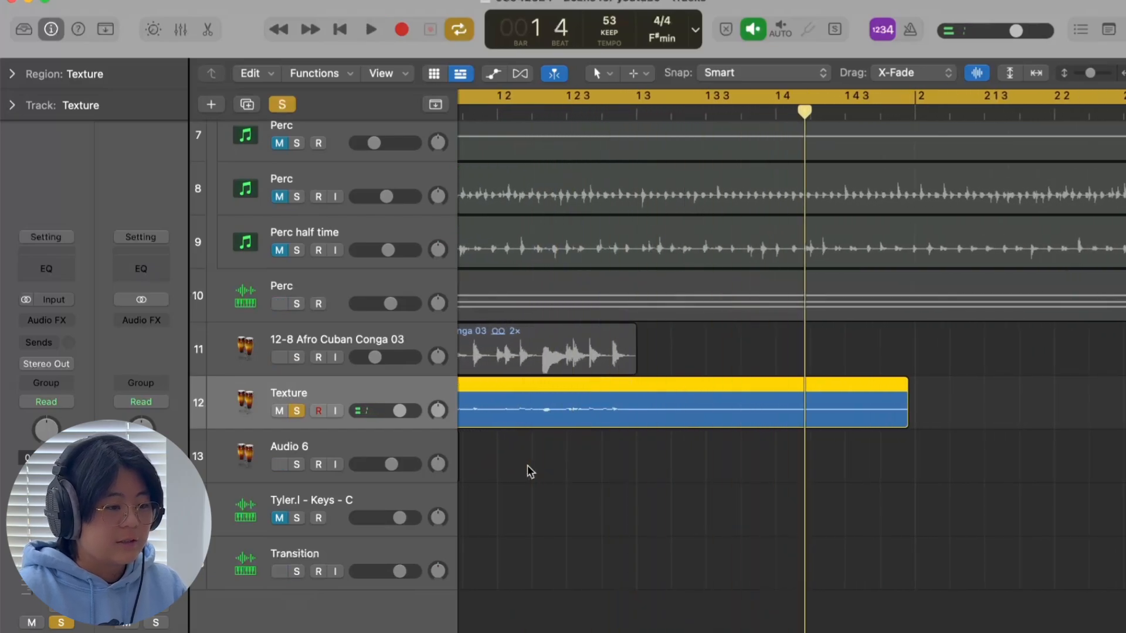
Turn off cycling, place the playhead at 1 2 3 and play the end of the Texture region
{"action": "scroll", "coordinate": [526, 466], "scroll_direction": "left", "scroll_amount": 1}
{"action": "key", "text": "super+Down"}
{"action": "key", "text": "super+Down"}
{"action": "key", "text": "super+Down"}
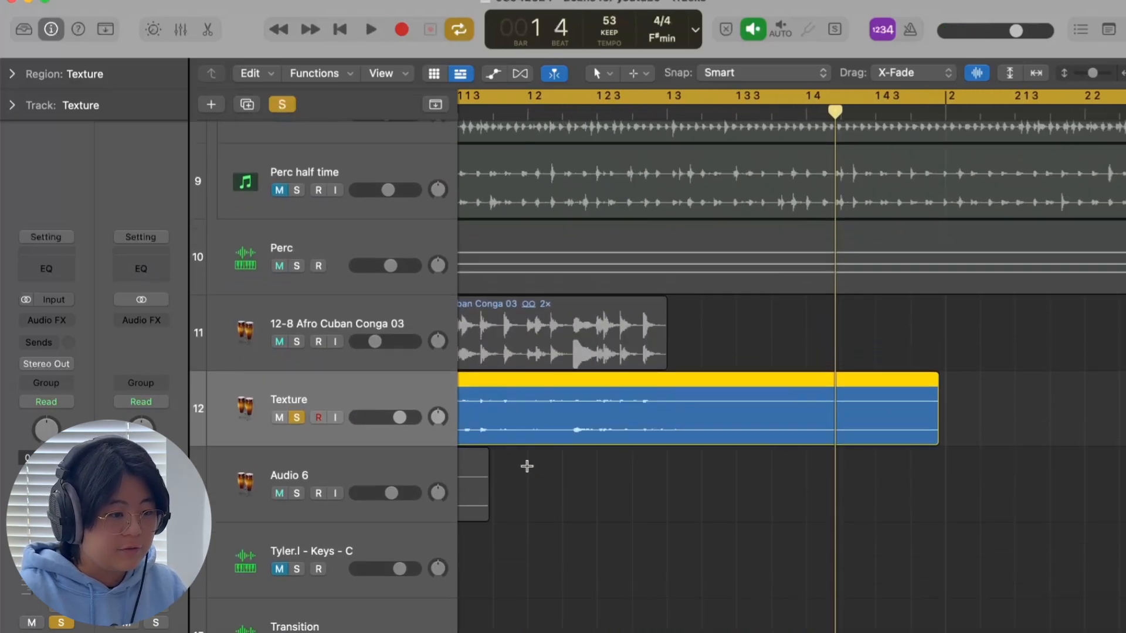
{"action": "left_click", "coordinate": [641, 129]}
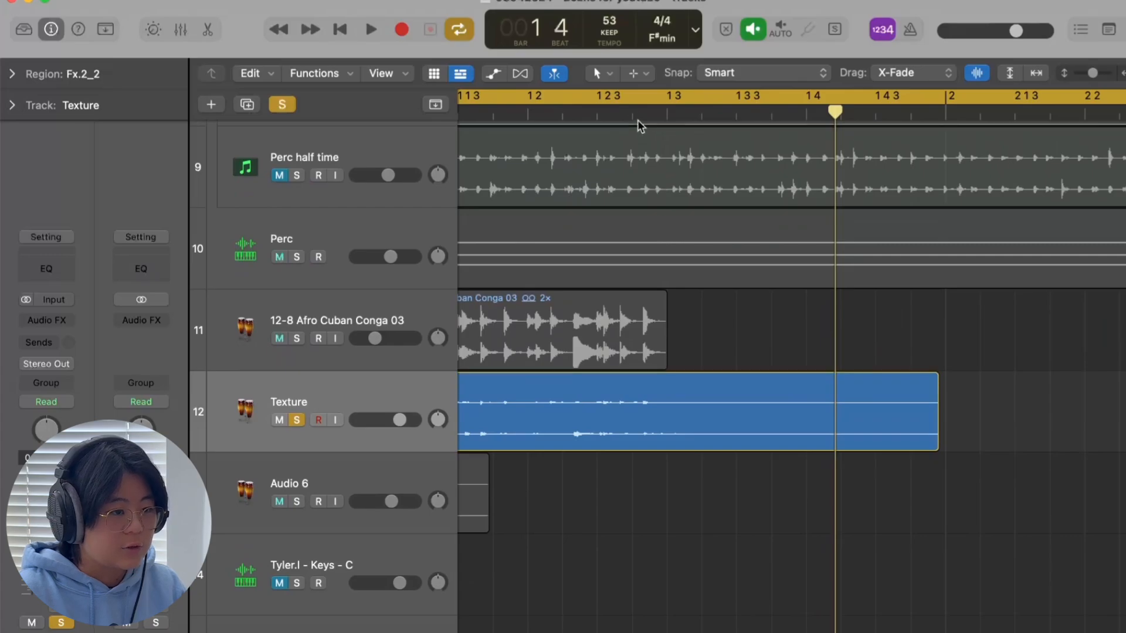
{"action": "left_click", "coordinate": [636, 109]}
{"action": "left_click", "coordinate": [638, 99]}
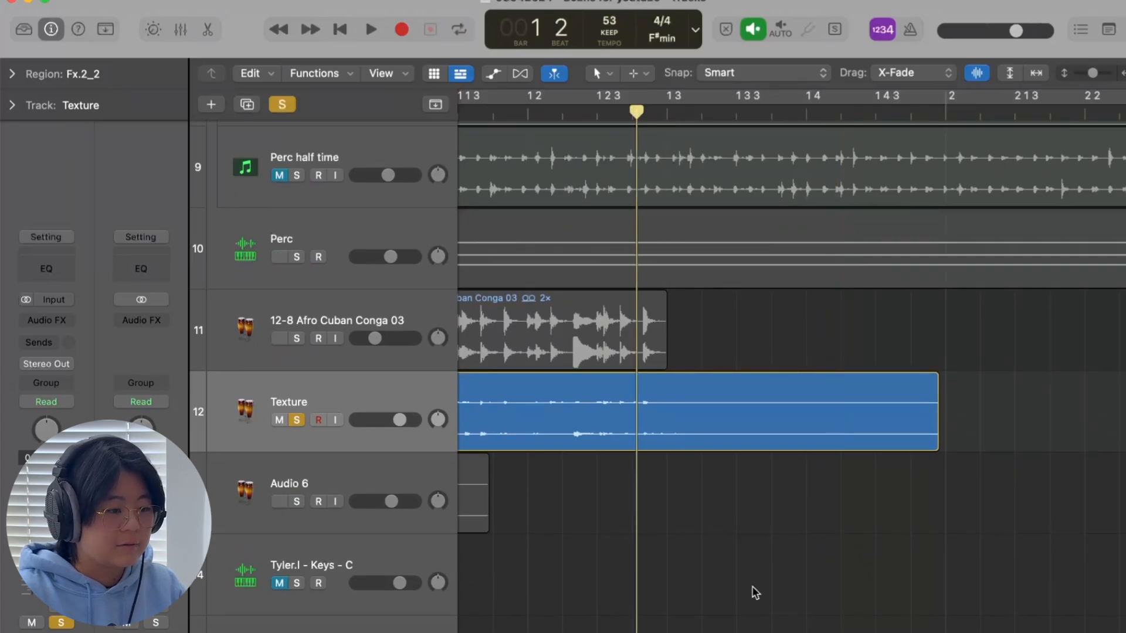
{"action": "key", "text": "space"}
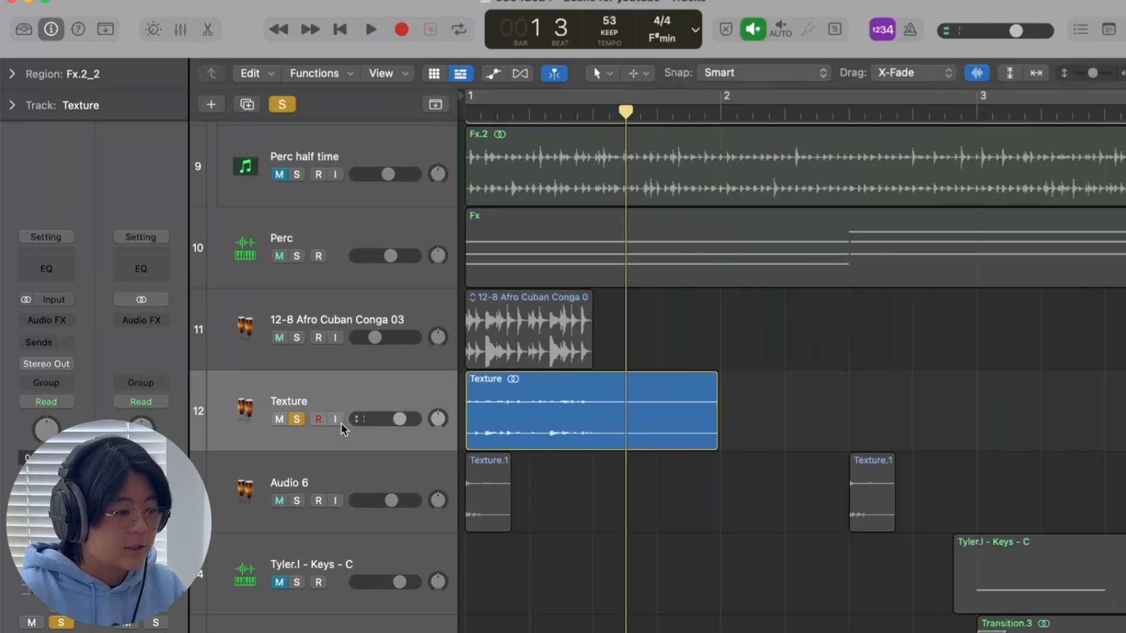
Mute Texture, solo Audio 6, turn cycling on and play the Texture.12 region from bar 1
{"action": "key", "text": "super+Right"}
{"action": "key", "text": "super+Right"}
{"action": "key", "text": "super+Right"}
{"action": "scroll", "coordinate": [589, 402], "scroll_direction": "left", "scroll_amount": 3}
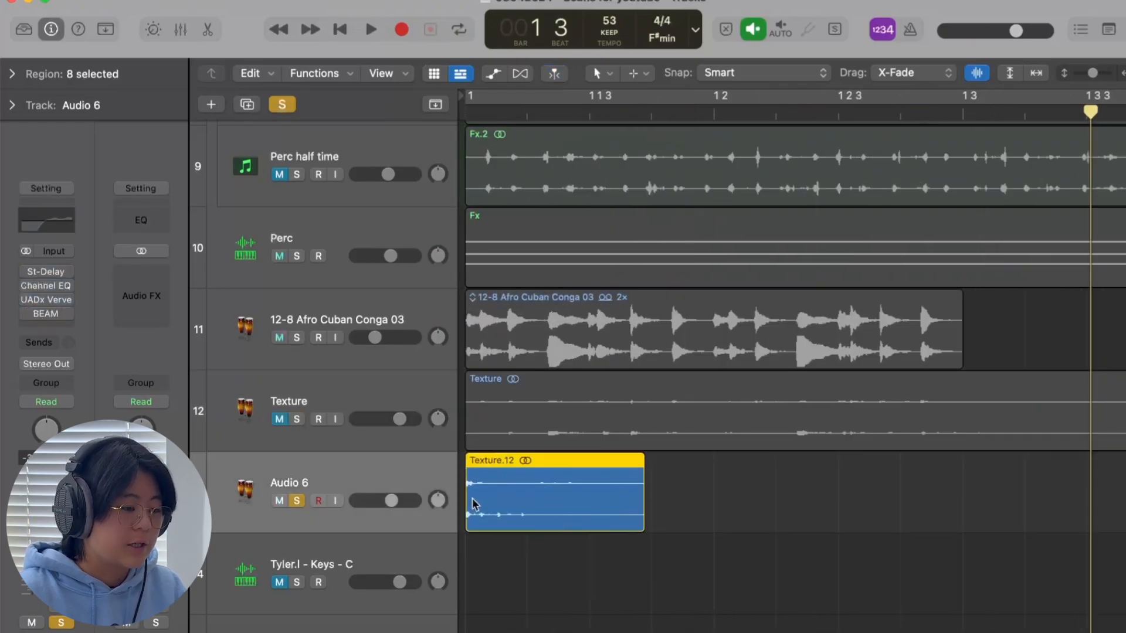
{"action": "scroll", "coordinate": [569, 512], "scroll_direction": "down", "scroll_amount": 1}
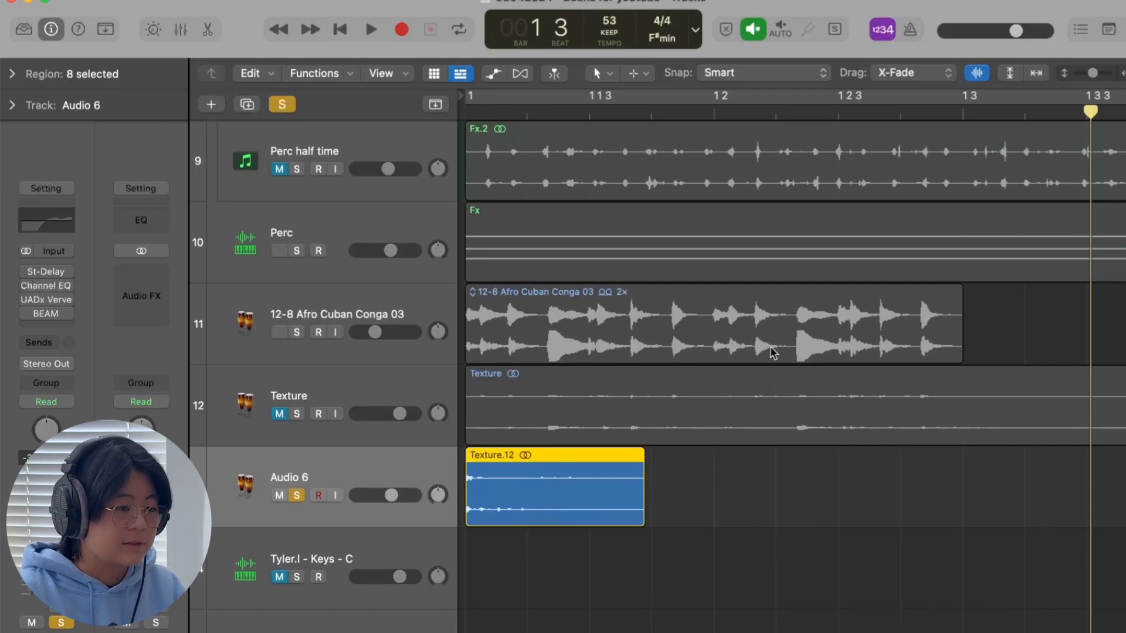
{"action": "key", "text": "c"}
{"action": "key", "text": "space"}
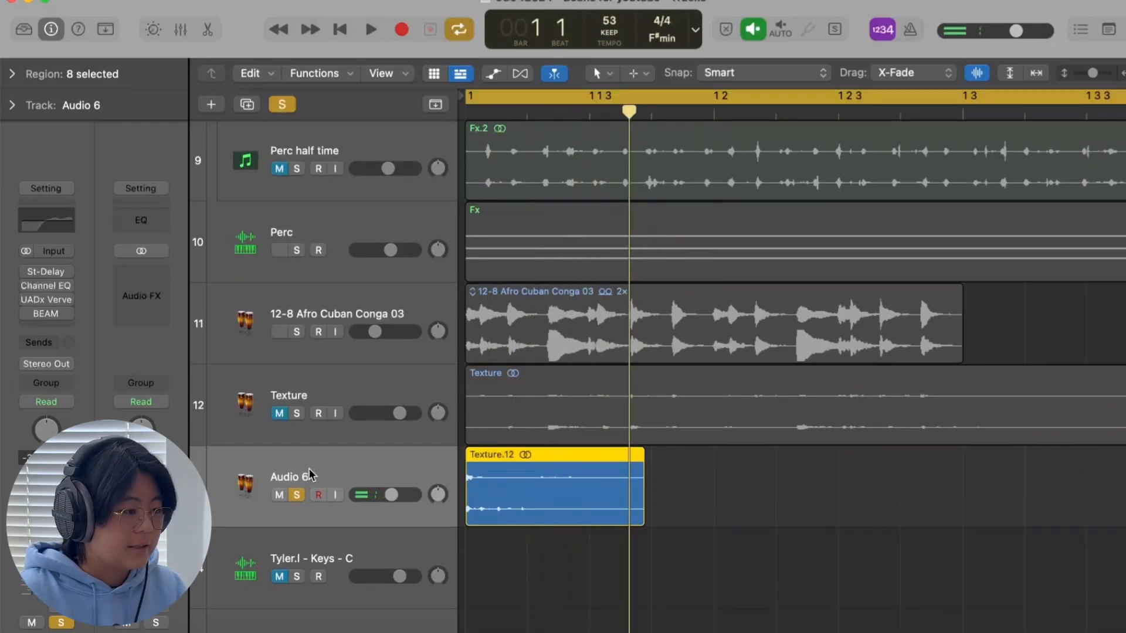
Enable St-Delay and Channel EQ on Audio 6, examine the EQ curve during brief playback, and close the EQ
{"action": "mouse_move", "coordinate": [29, 273]}
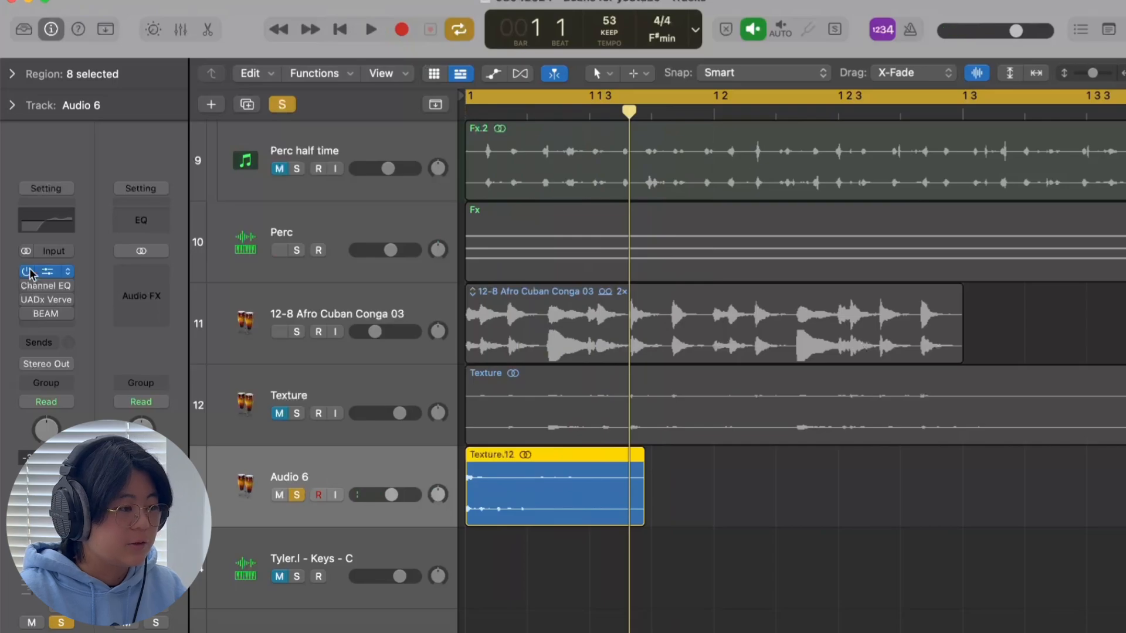
{"action": "mouse_move", "coordinate": [28, 316]}
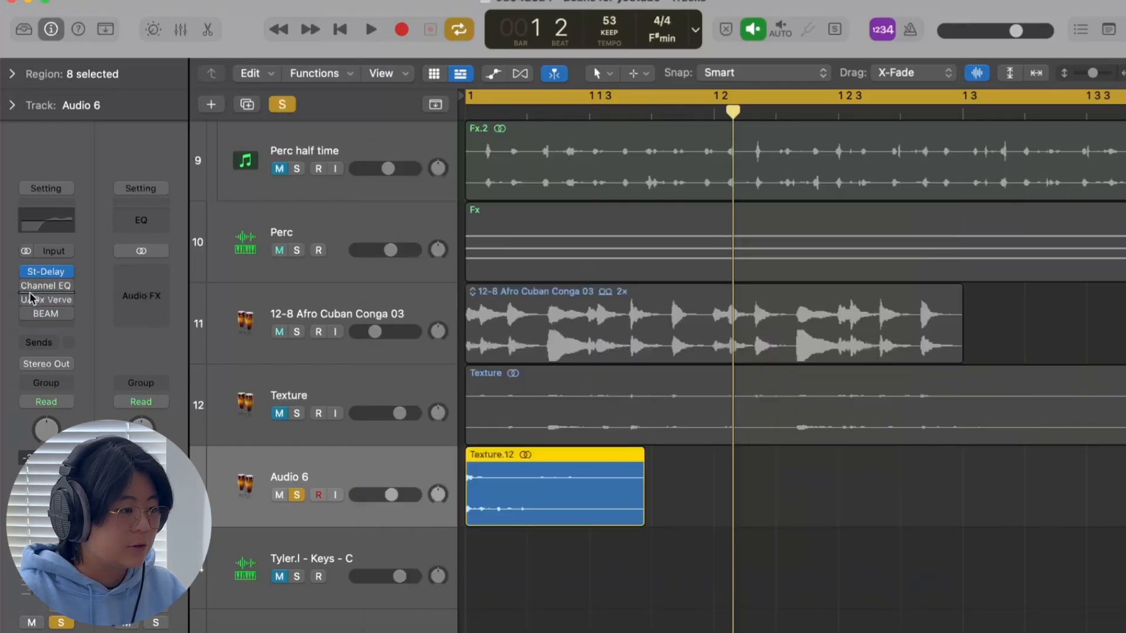
{"action": "left_click", "coordinate": [27, 286]}
{"action": "left_click", "coordinate": [52, 231]}
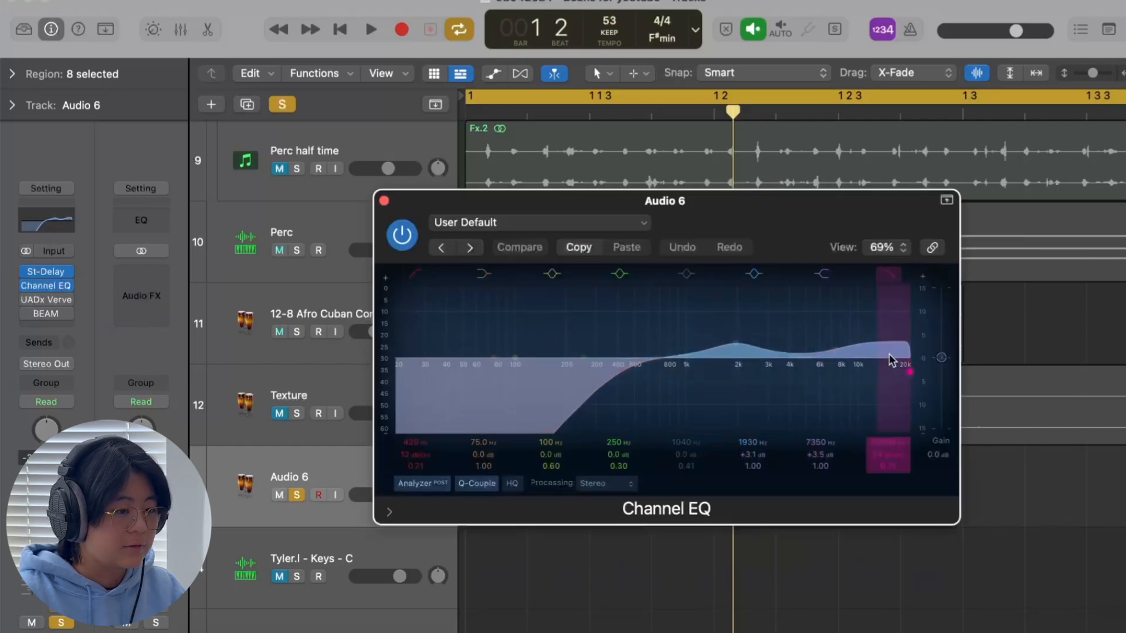
{"action": "key", "text": "space"}
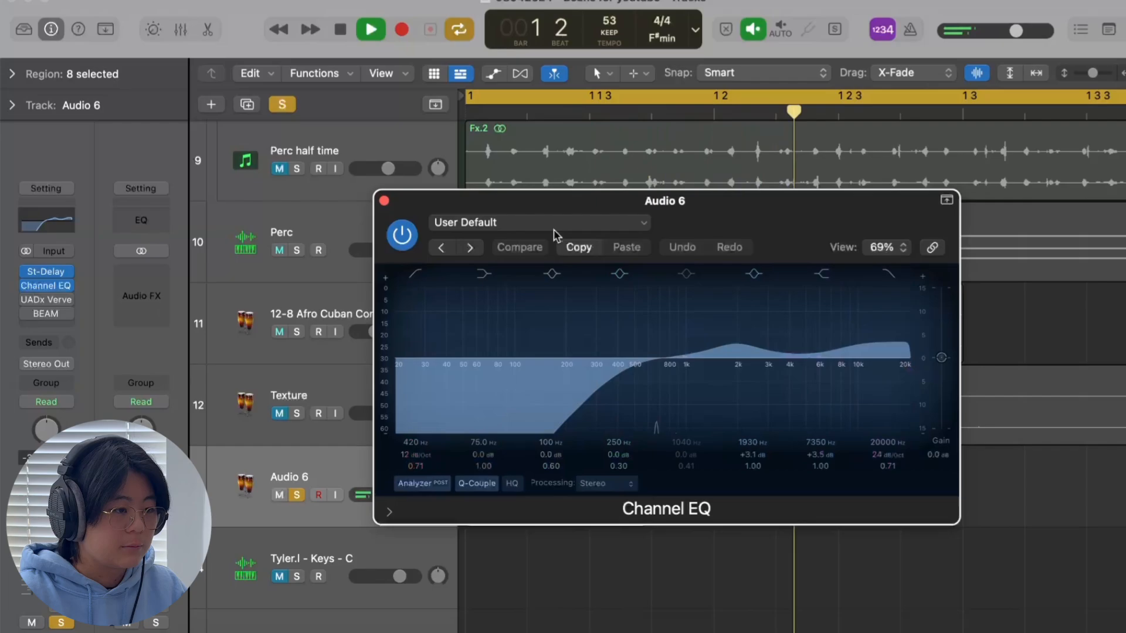
{"action": "key", "text": "space"}
{"action": "left_click", "coordinate": [384, 200]}
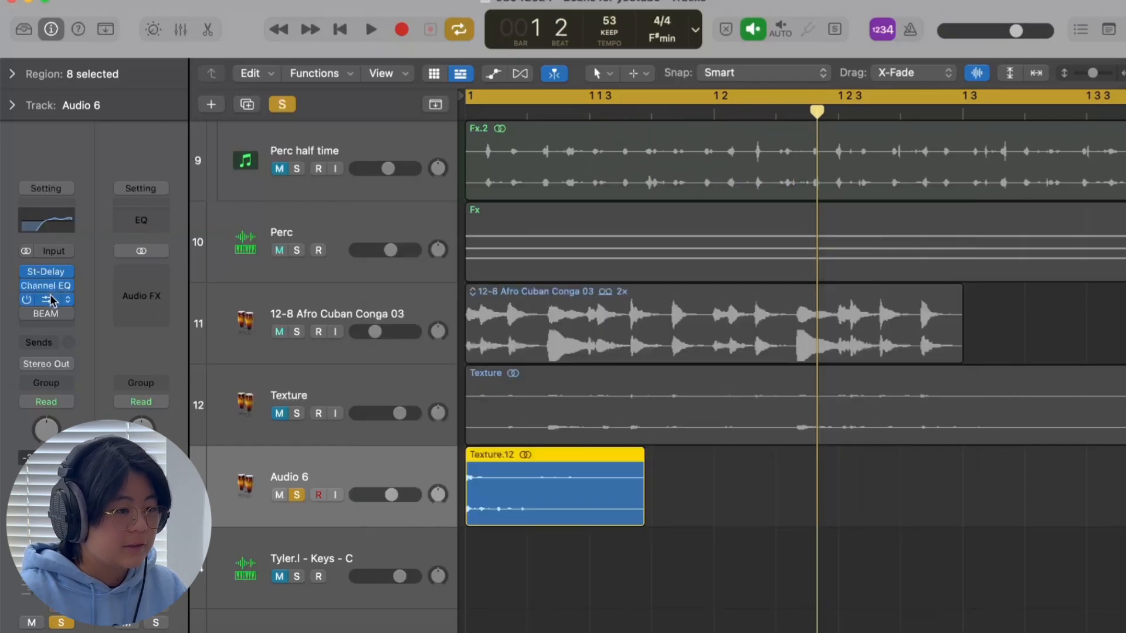
Examine the UADx Verve vintagize machine with the Snare Popper preset on Audio 6 and close the plug-in
{"action": "left_click", "coordinate": [46, 299]}
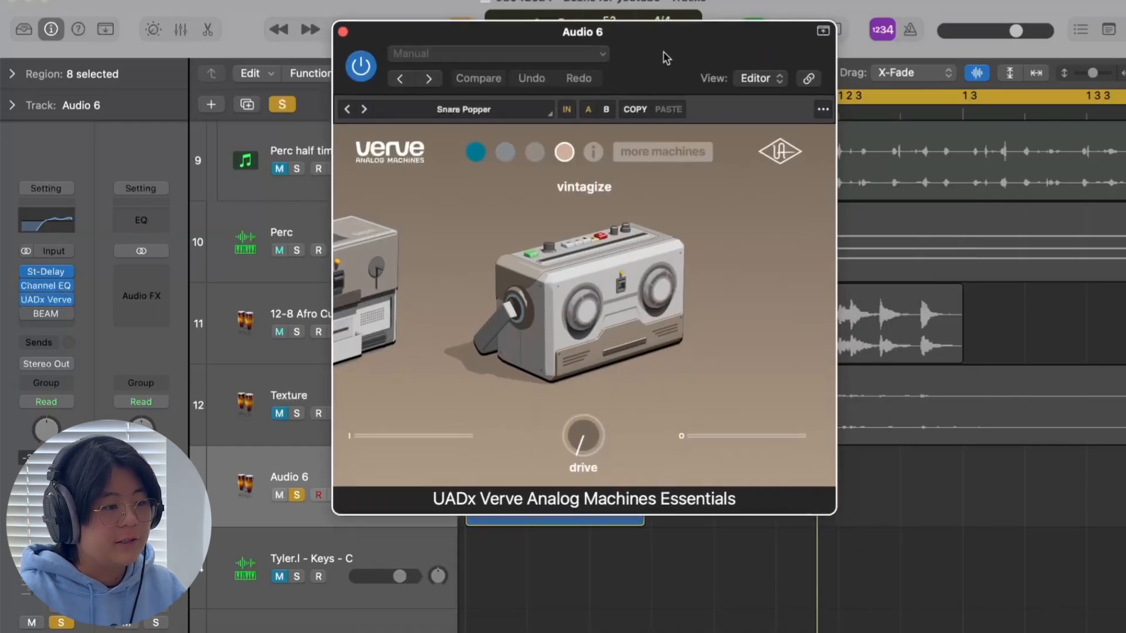
{"action": "left_click_drag", "start_coordinate": [666, 58], "coordinate": [652, 91]}
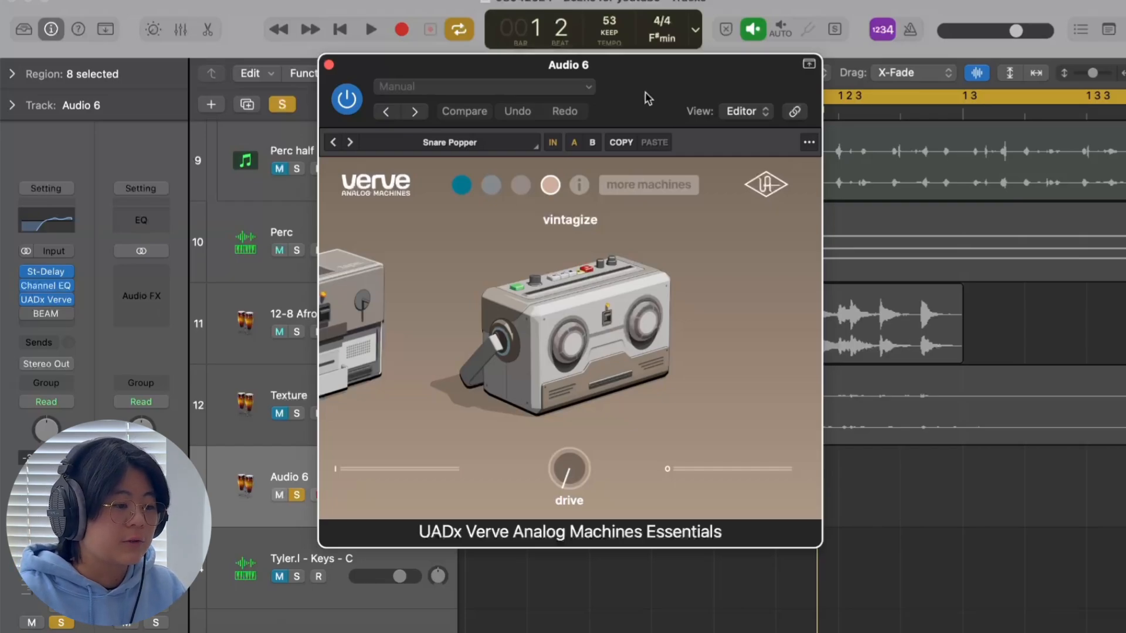
{"action": "left_click", "coordinate": [329, 65]}
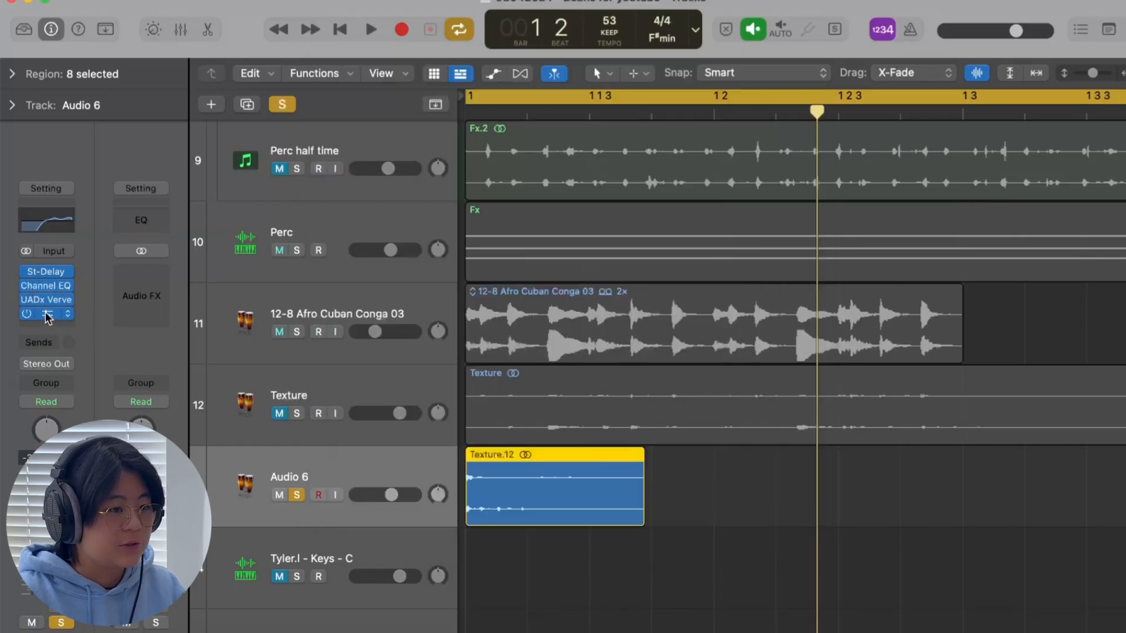
Enable BEAM on Audio 6, view its Default preset, and close the plug-in
{"action": "left_click", "coordinate": [47, 313]}
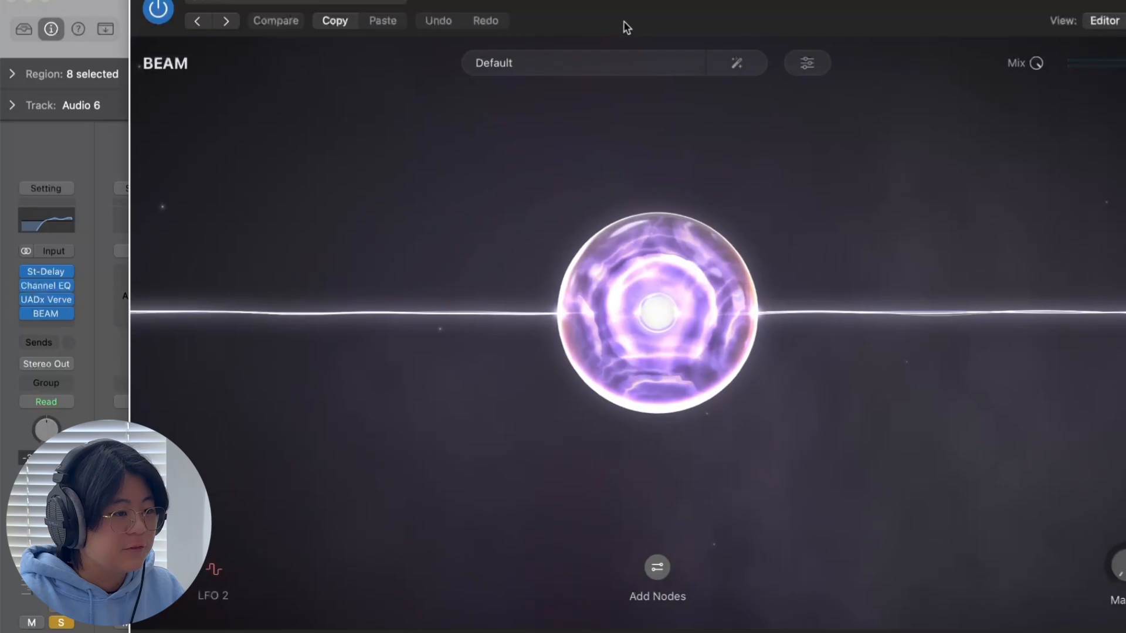
{"action": "left_click_drag", "start_coordinate": [624, 19], "coordinate": [623, 67]}
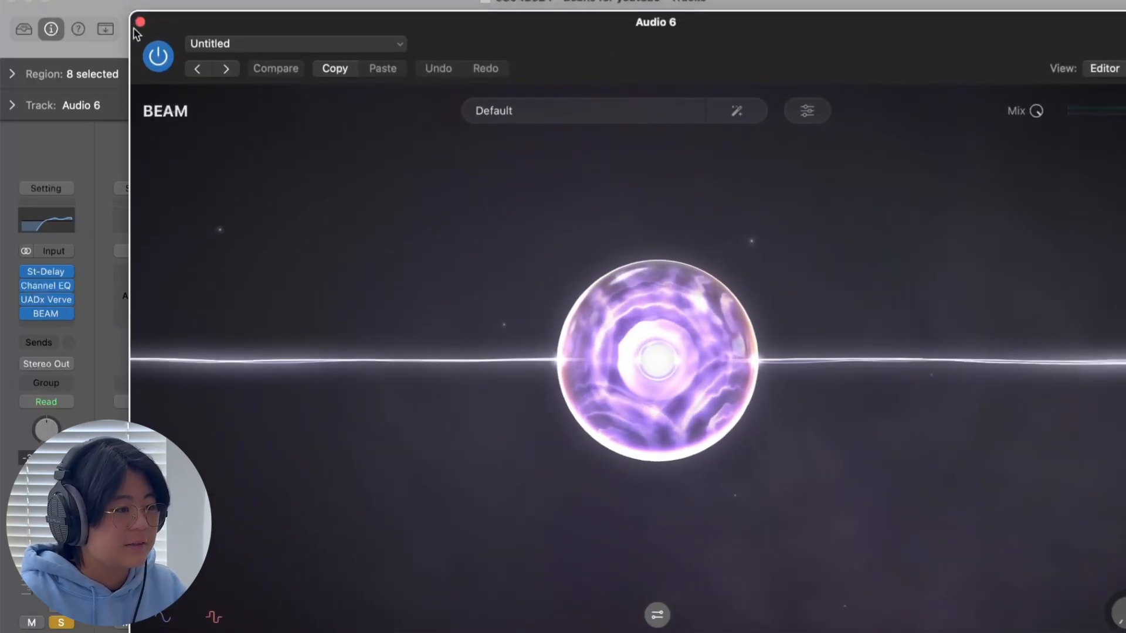
{"action": "left_click", "coordinate": [140, 22]}
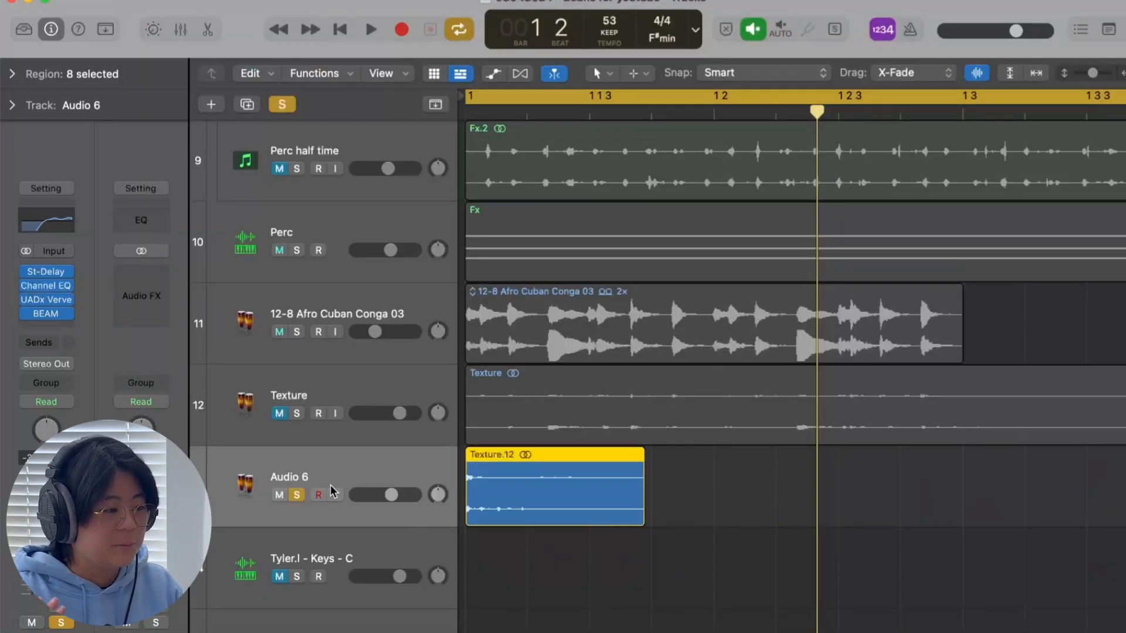
Play the soloed Audio 6 track with its full effects chain from bar 1
{"action": "key", "text": "space"}
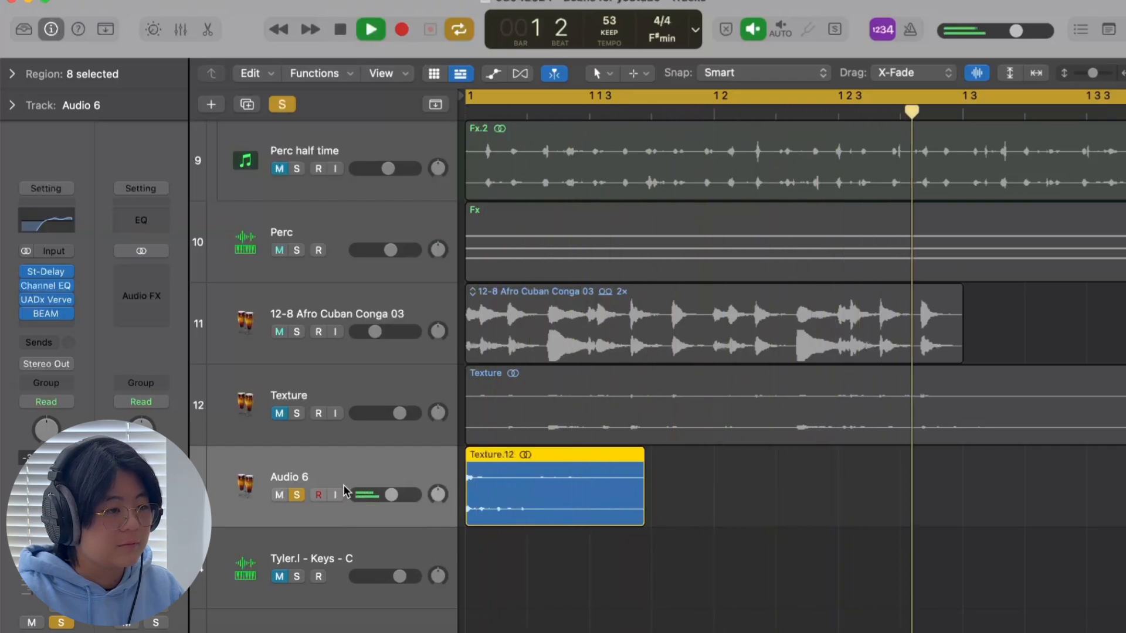
{"action": "scroll", "coordinate": [723, 525], "scroll_direction": "down", "scroll_amount": 5}
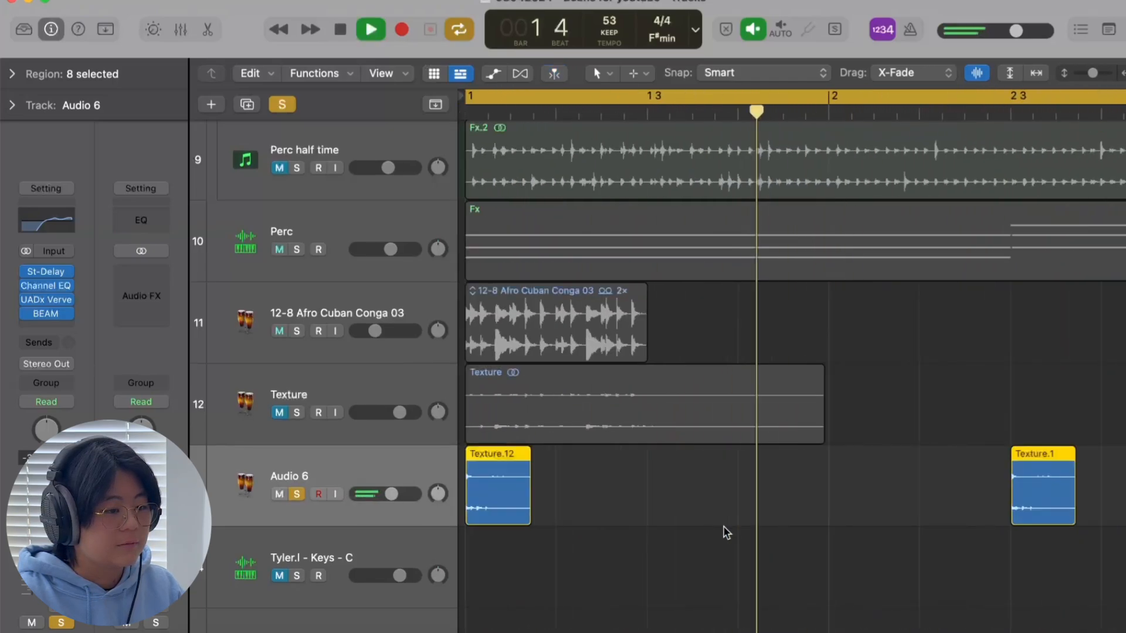
{"action": "key", "text": "space"}
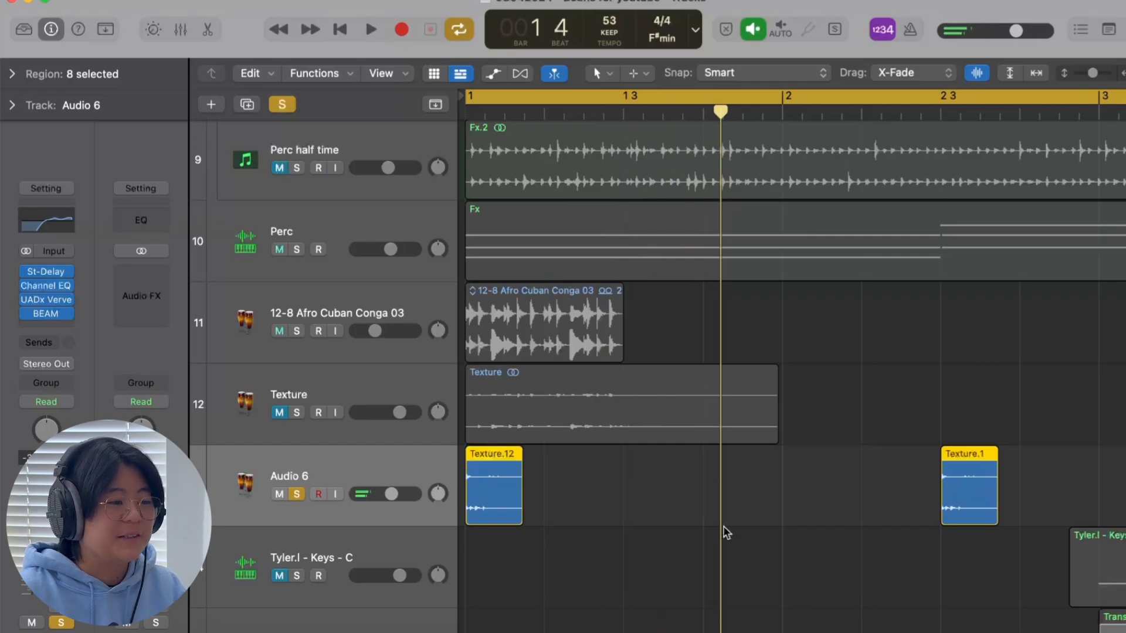
Switch the solo from Audio 6 to 12-8 Afro Cuban Conga 03 and audition the original conga region
{"action": "left_click", "coordinate": [296, 331]}
{"action": "left_click", "coordinate": [296, 494]}
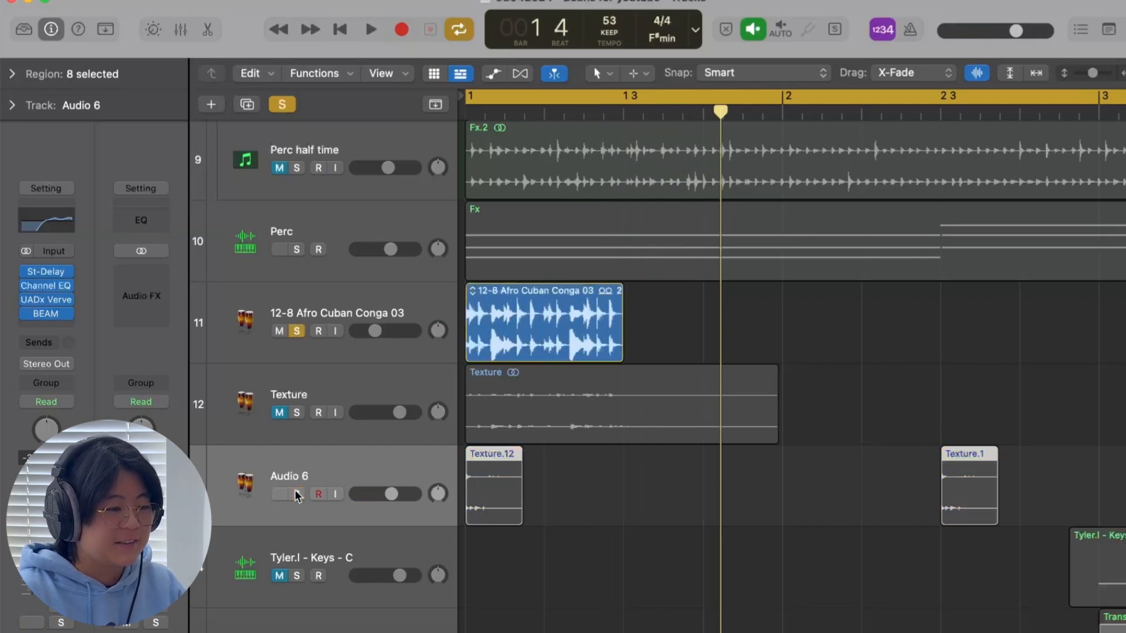
{"action": "key", "text": "space"}
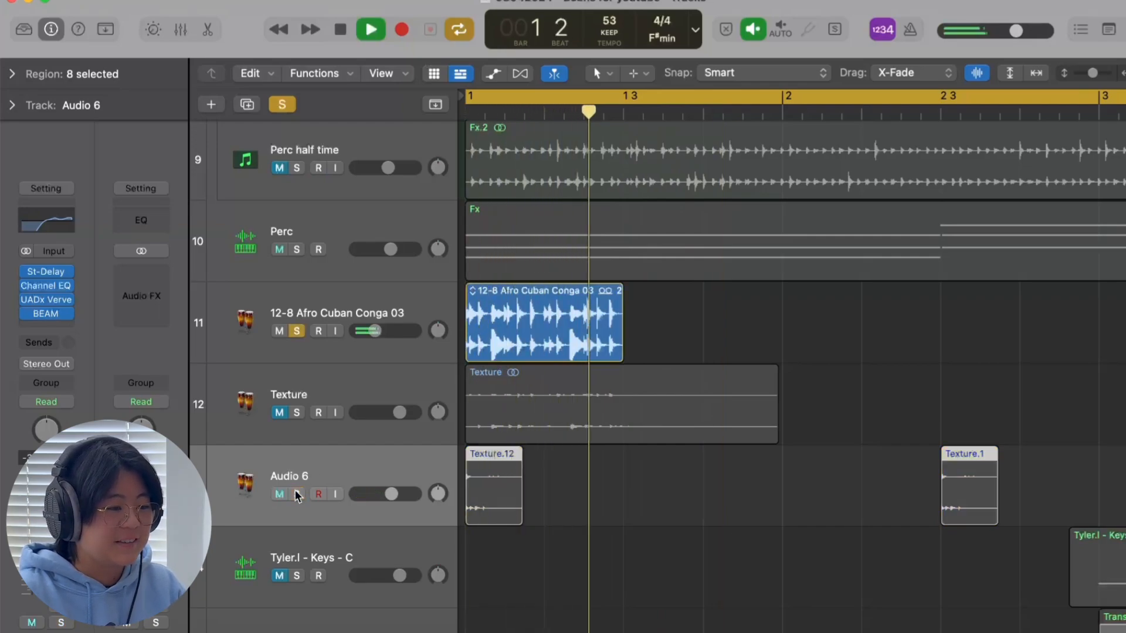
{"action": "key", "text": "space"}
Return the solo to Audio 6 and play the processed Texture.12 region for comparison with the conga
{"action": "left_click", "coordinate": [296, 332]}
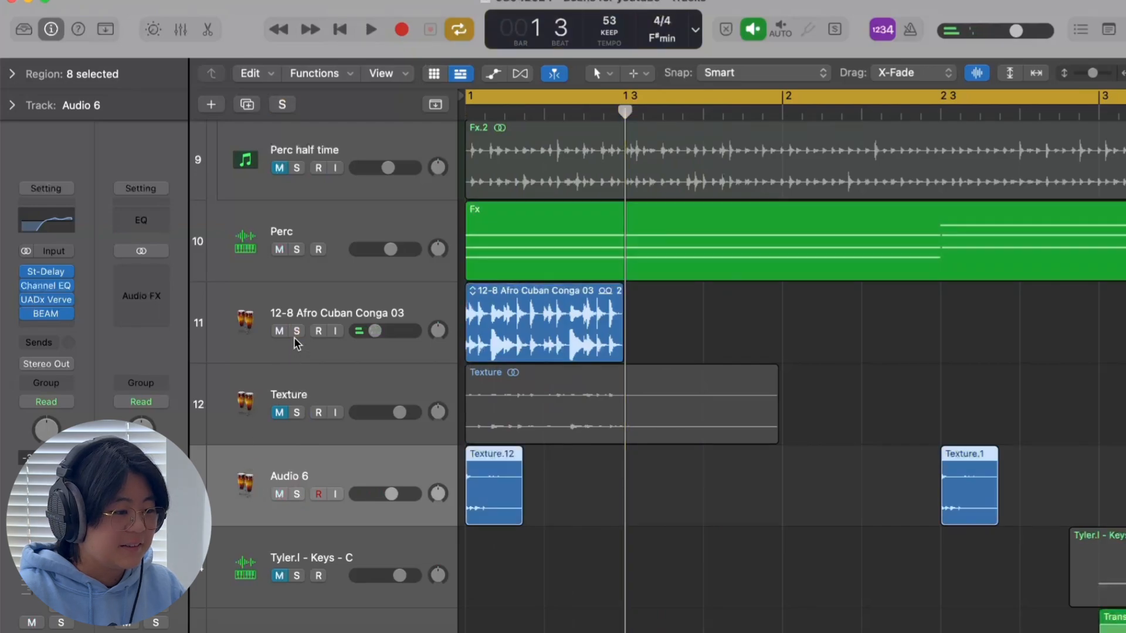
{"action": "left_click", "coordinate": [296, 491]}
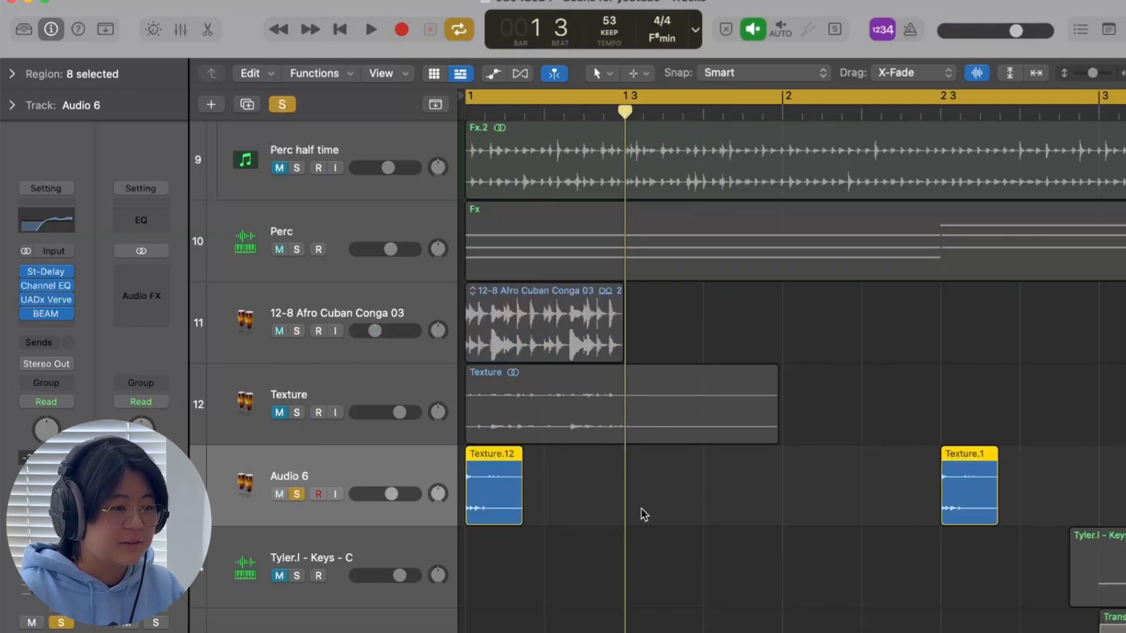
{"action": "key", "text": "space"}
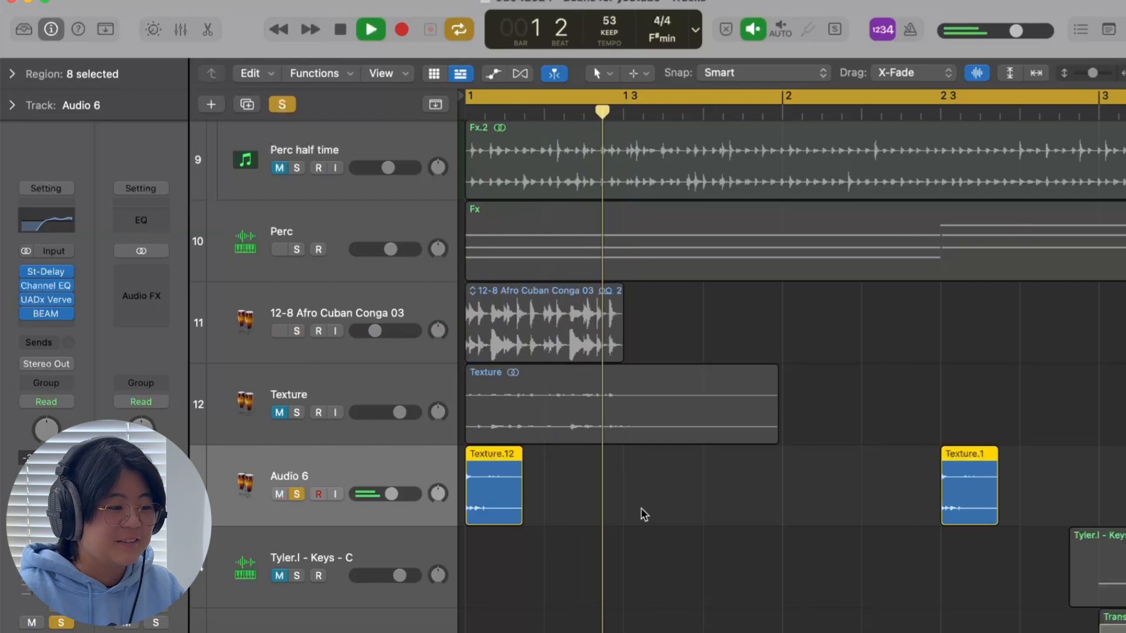
{"action": "key", "text": "space"}
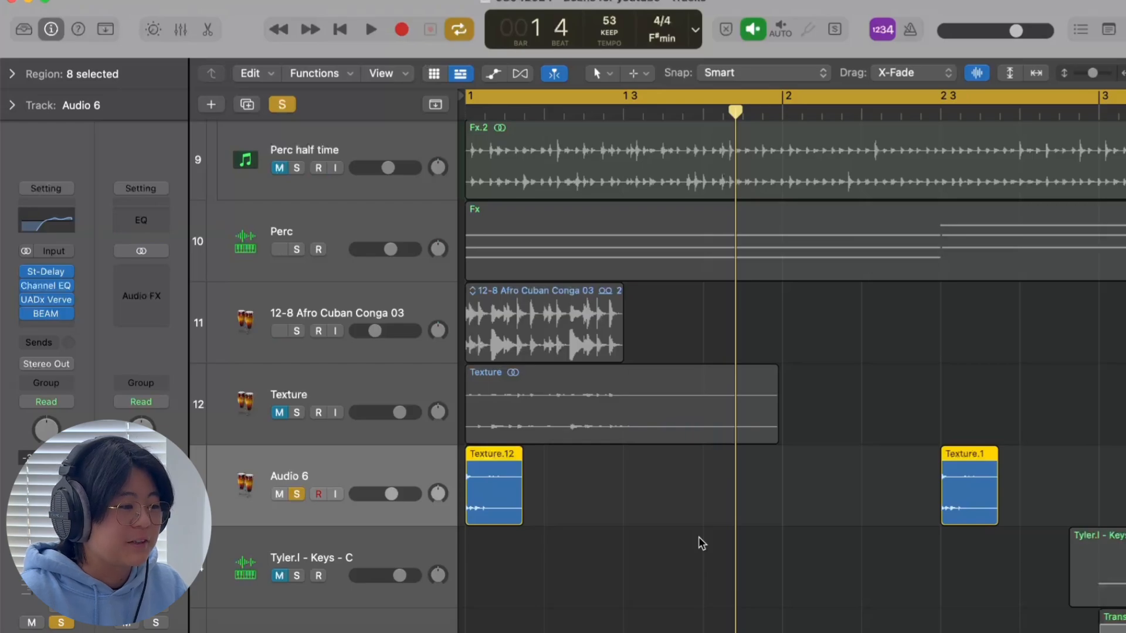
Examine the Space A node's Ghostly Whisper settings in BEAM on Audio 6 and close the plug-in
{"action": "left_click", "coordinate": [47, 314]}
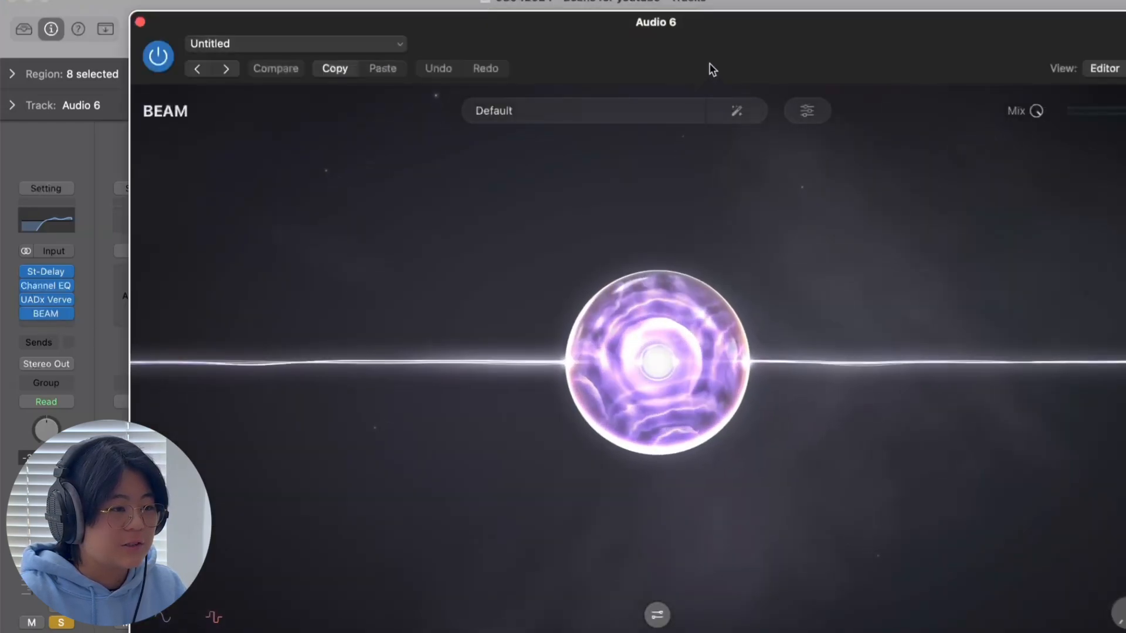
{"action": "left_click_drag", "start_coordinate": [709, 64], "coordinate": [708, 36]}
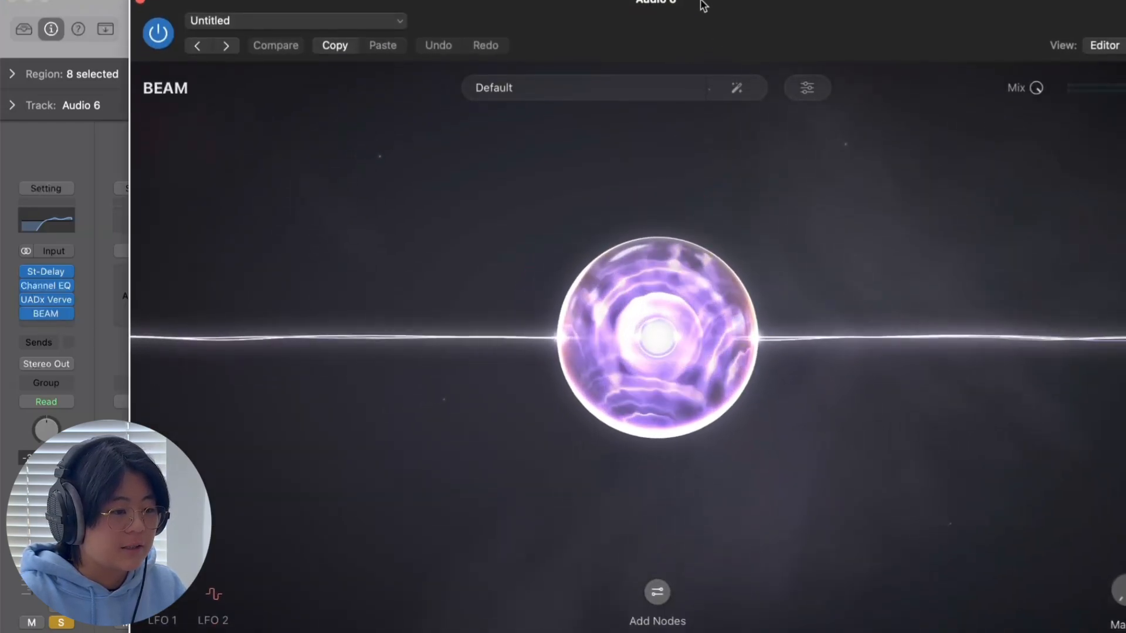
{"action": "left_click", "coordinate": [669, 301]}
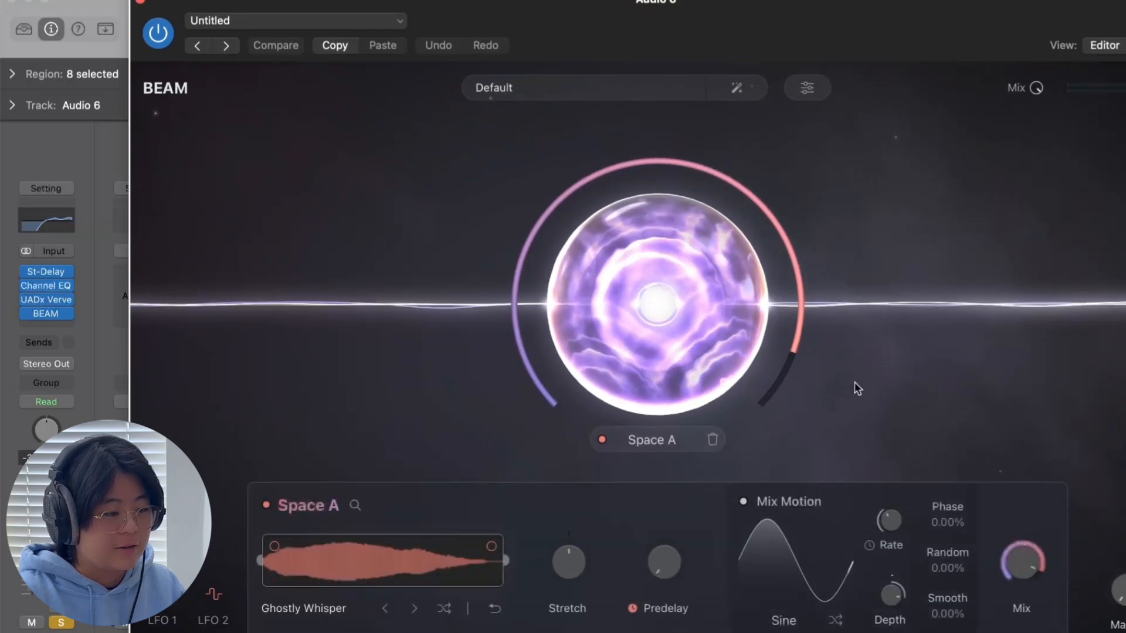
{"action": "mouse_move", "coordinate": [1007, 564]}
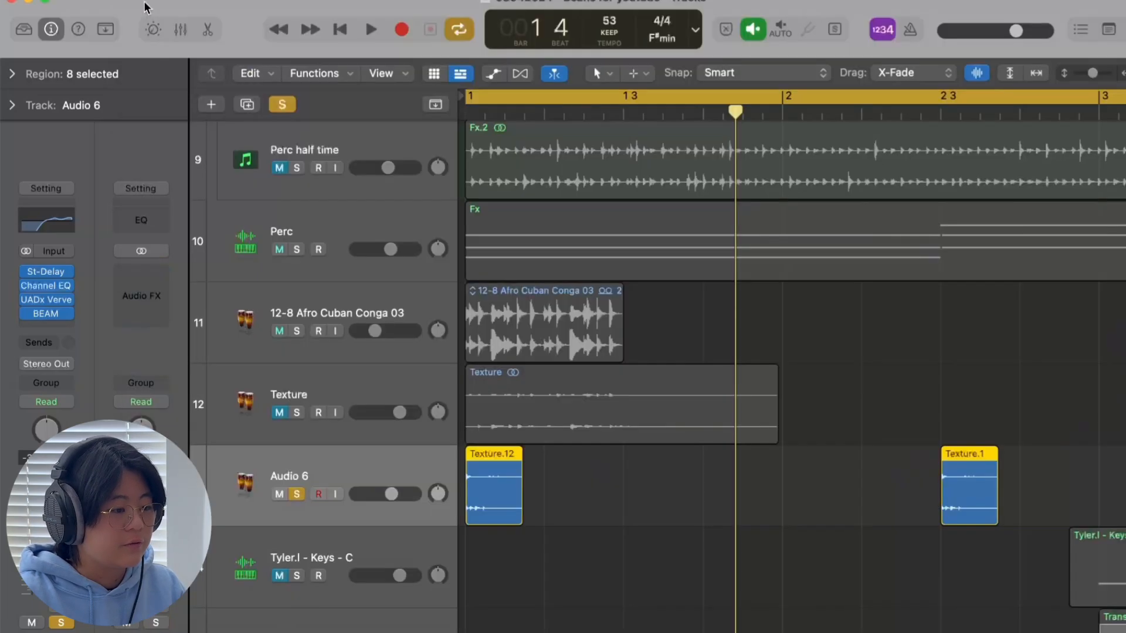
{"action": "left_click", "coordinate": [141, 2]}
Clear all track solos, select the Perc track below Perc half time, and play the layers together
{"action": "key", "text": "space"}
{"action": "scroll", "coordinate": [508, 522], "scroll_direction": "down", "scroll_amount": 5}
{"action": "scroll", "coordinate": [507, 521], "scroll_direction": "down", "scroll_amount": 3}
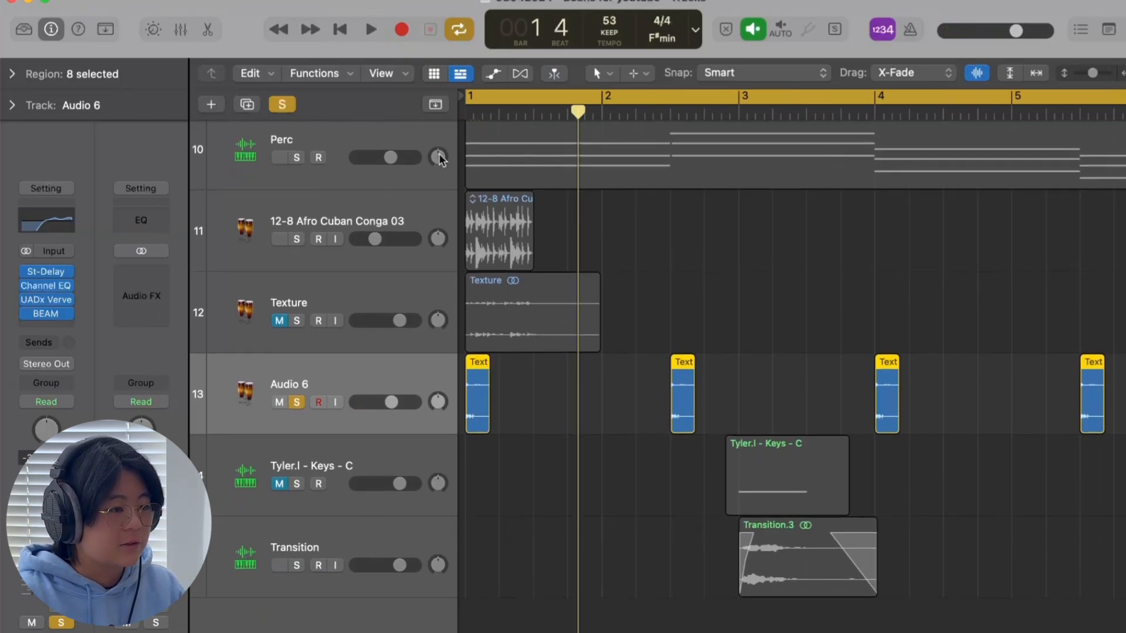
{"action": "scroll", "coordinate": [413, 255], "scroll_direction": "up", "scroll_amount": 5}
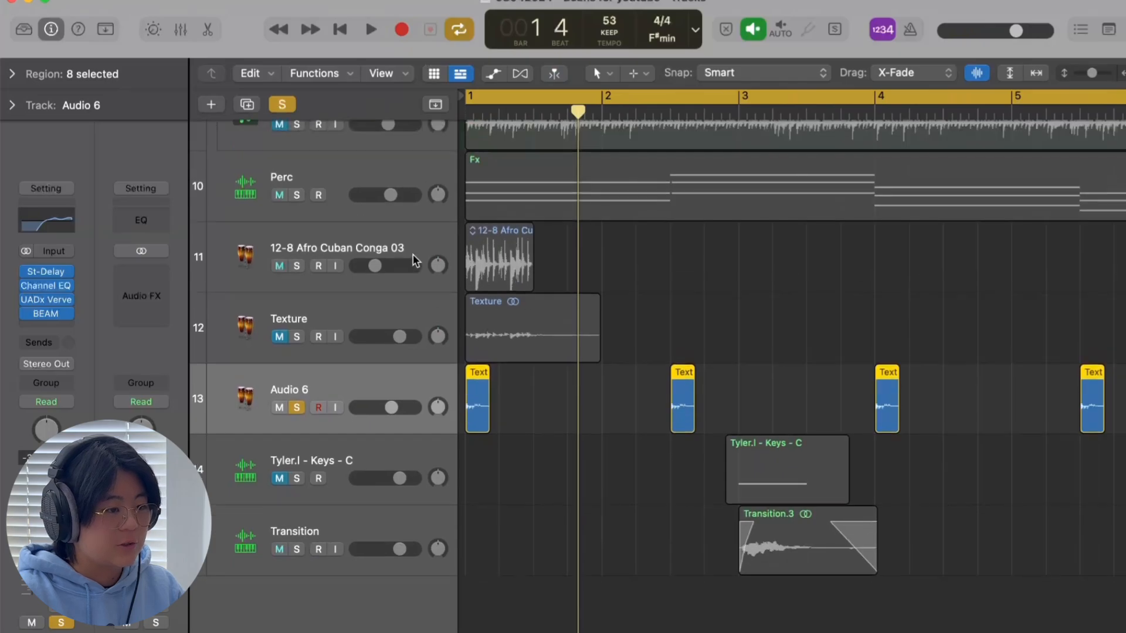
{"action": "scroll", "coordinate": [381, 256], "scroll_direction": "up", "scroll_amount": 2}
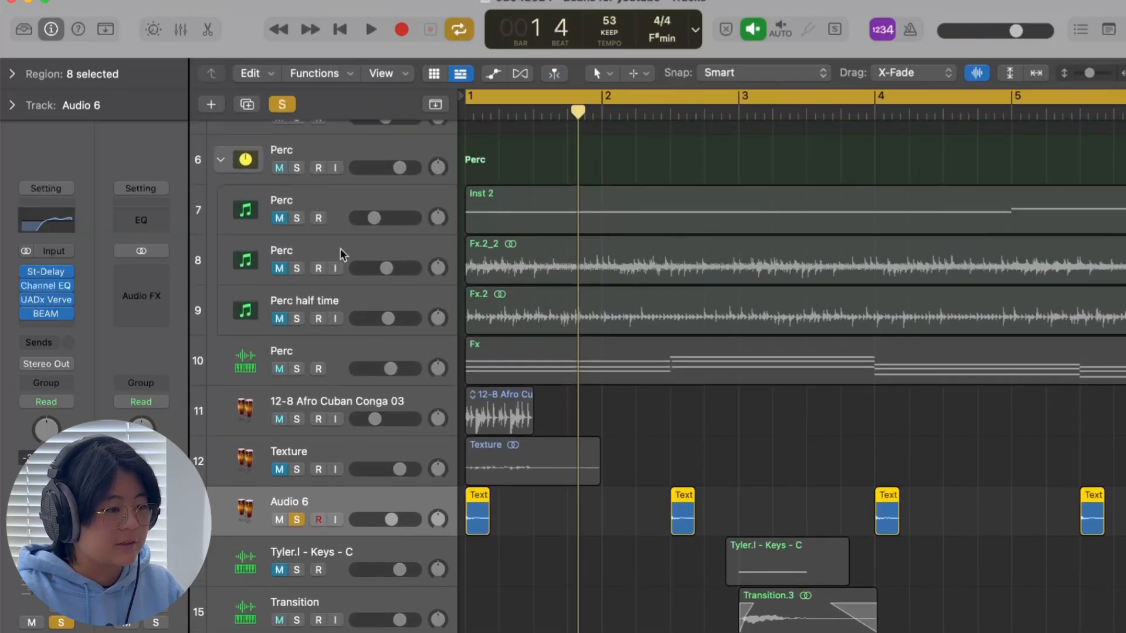
{"action": "left_click", "coordinate": [281, 107]}
{"action": "left_click", "coordinate": [342, 359]}
{"action": "key", "text": "space"}
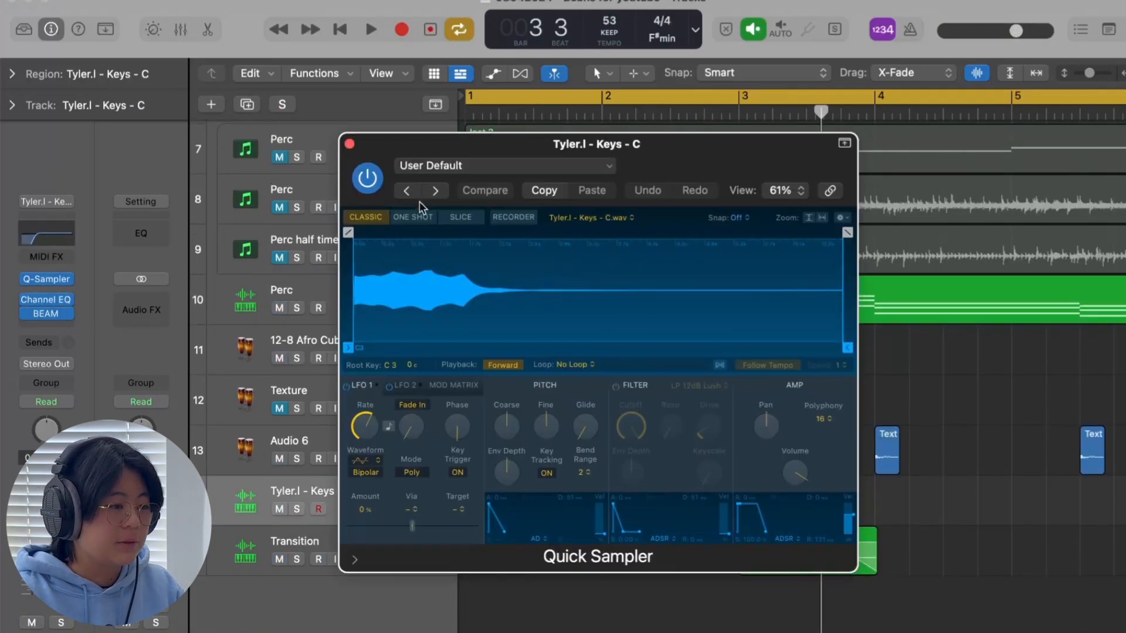
Close Quick Sampler on the Keys - C track, view BEAM's Watercolour Immersion preset, and mute the track
{"action": "left_click", "coordinate": [350, 145]}
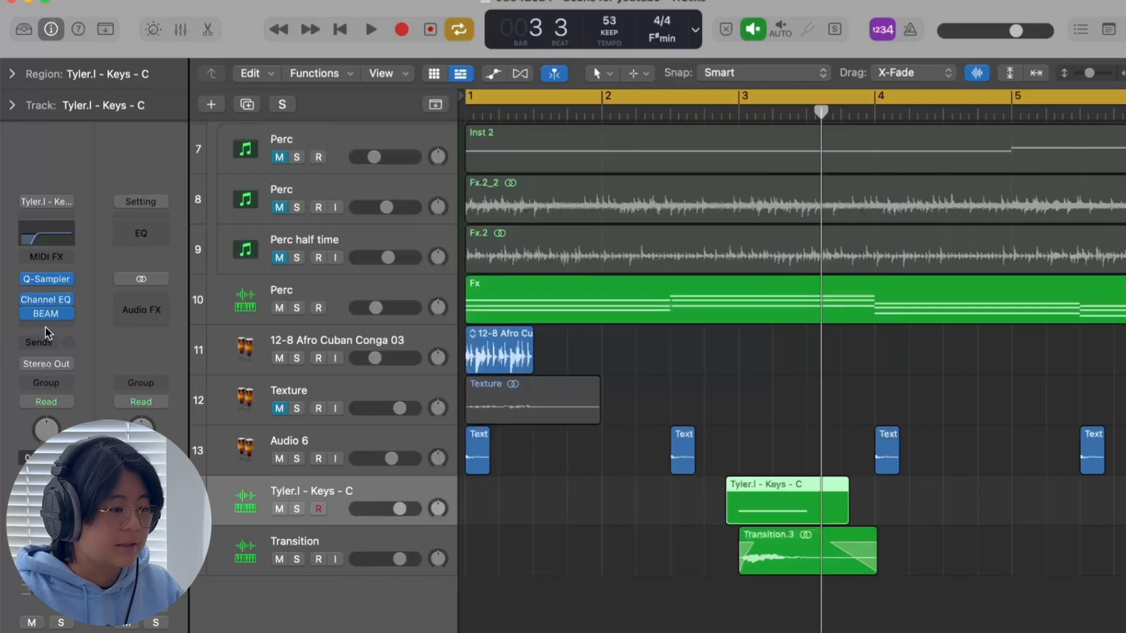
{"action": "left_click", "coordinate": [44, 312]}
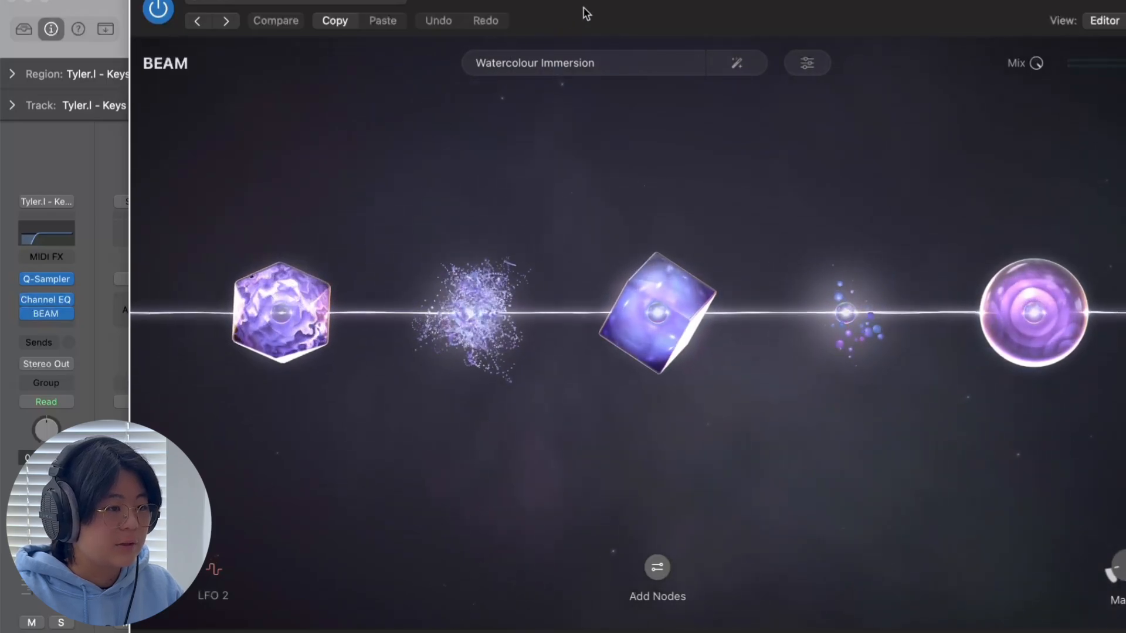
{"action": "left_click_drag", "start_coordinate": [583, 7], "coordinate": [581, 38]}
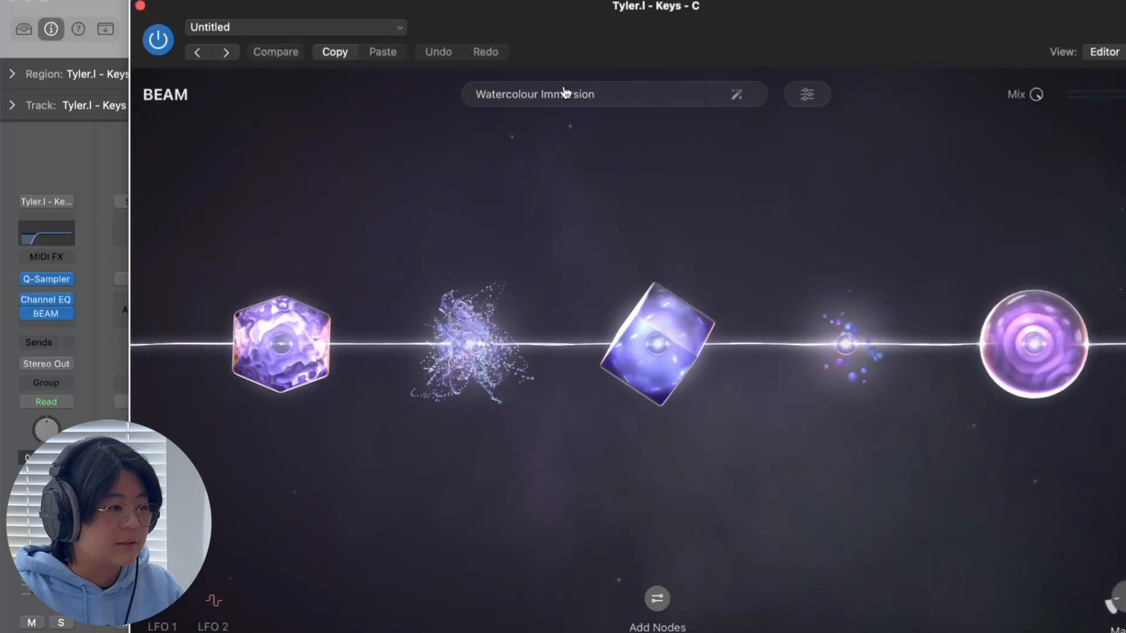
{"action": "left_click", "coordinate": [139, 6]}
{"action": "left_click", "coordinate": [279, 509]}
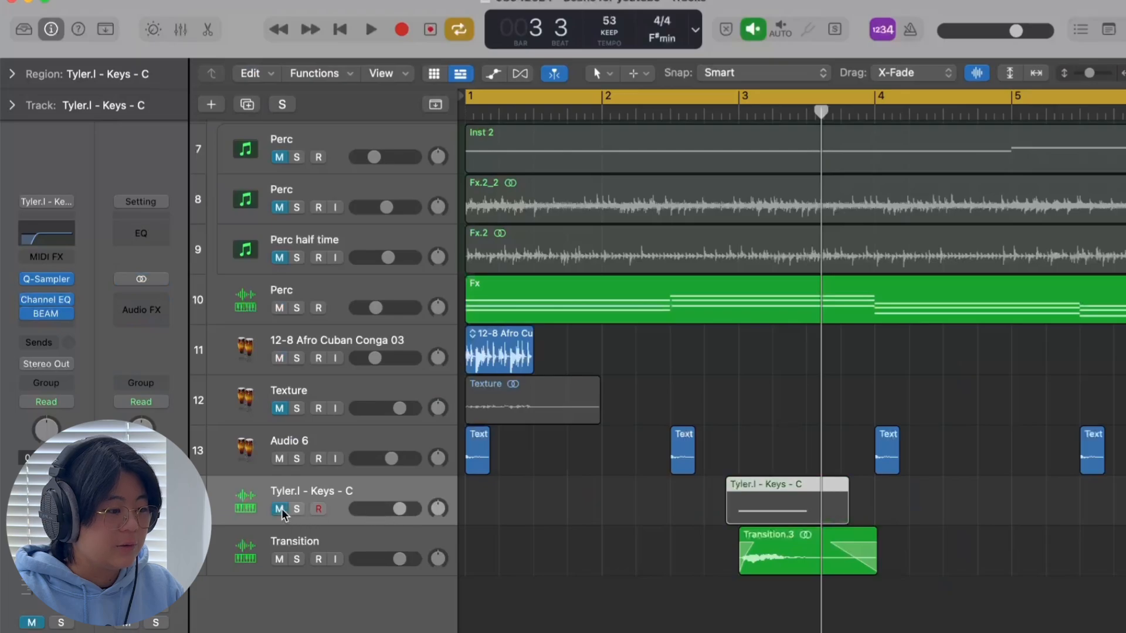
Turn off cycling, place the playhead just before bar 3, and audition Transition soloed together with Keys - C before clearing the solos
{"action": "left_click", "coordinate": [297, 559]}
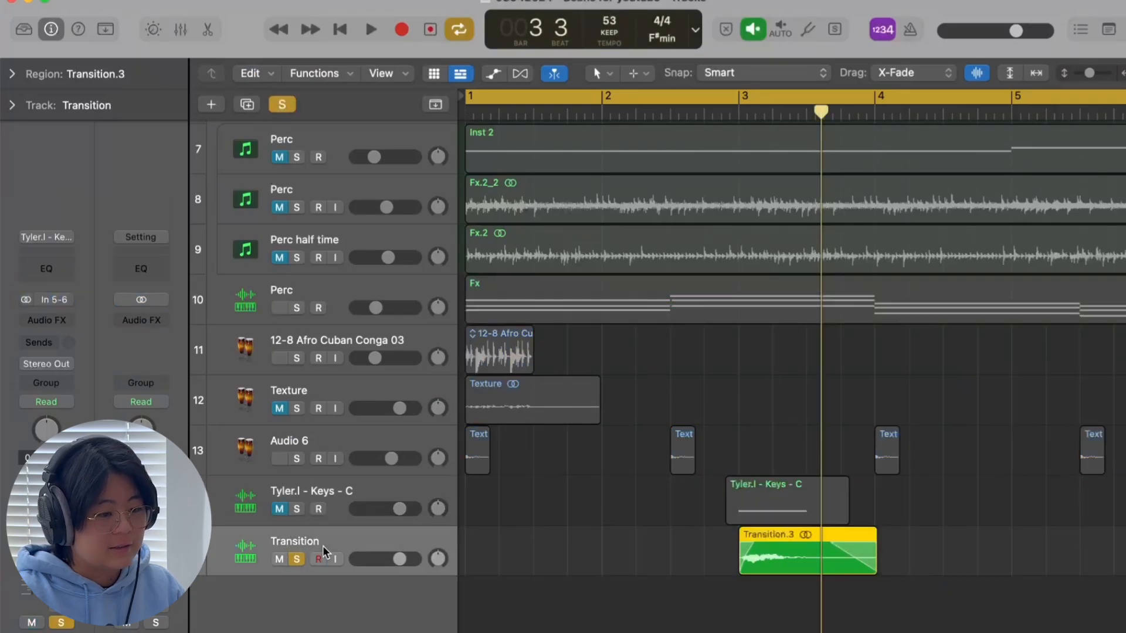
{"action": "left_click", "coordinate": [734, 99]}
{"action": "left_click", "coordinate": [730, 115]}
{"action": "key", "text": "super+Left"}
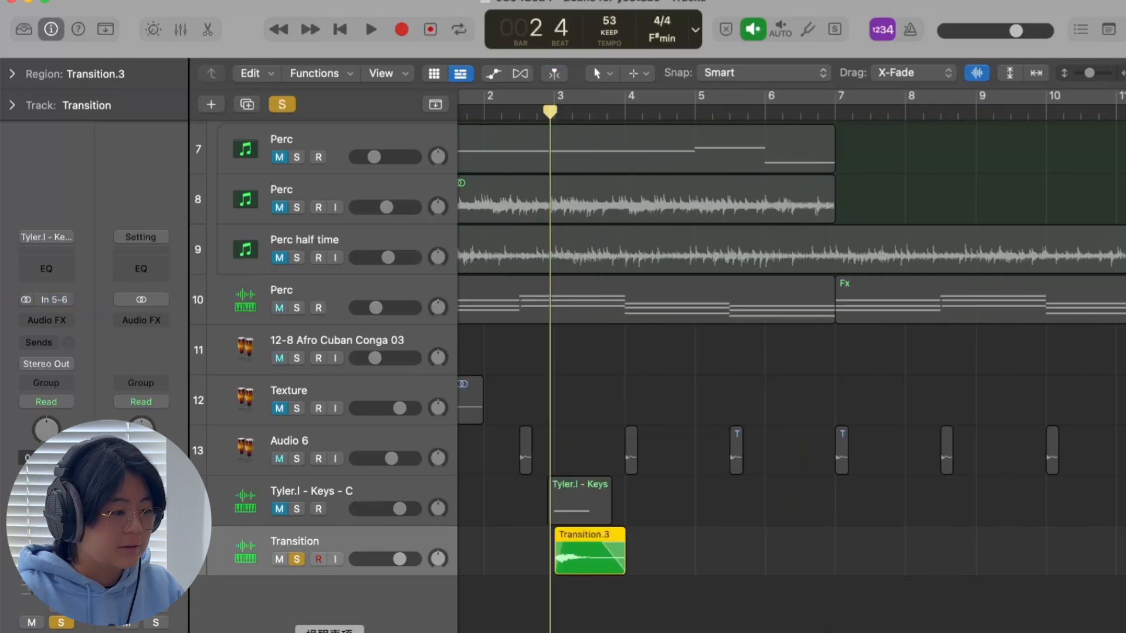
{"action": "left_click", "coordinate": [297, 508]}
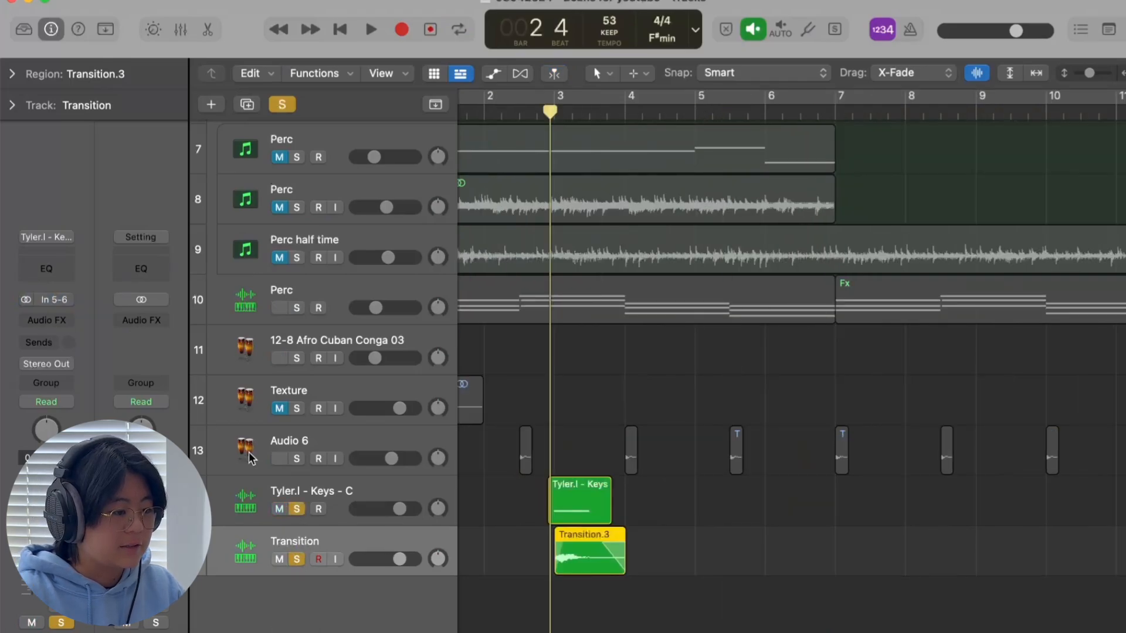
{"action": "left_click", "coordinate": [312, 532]}
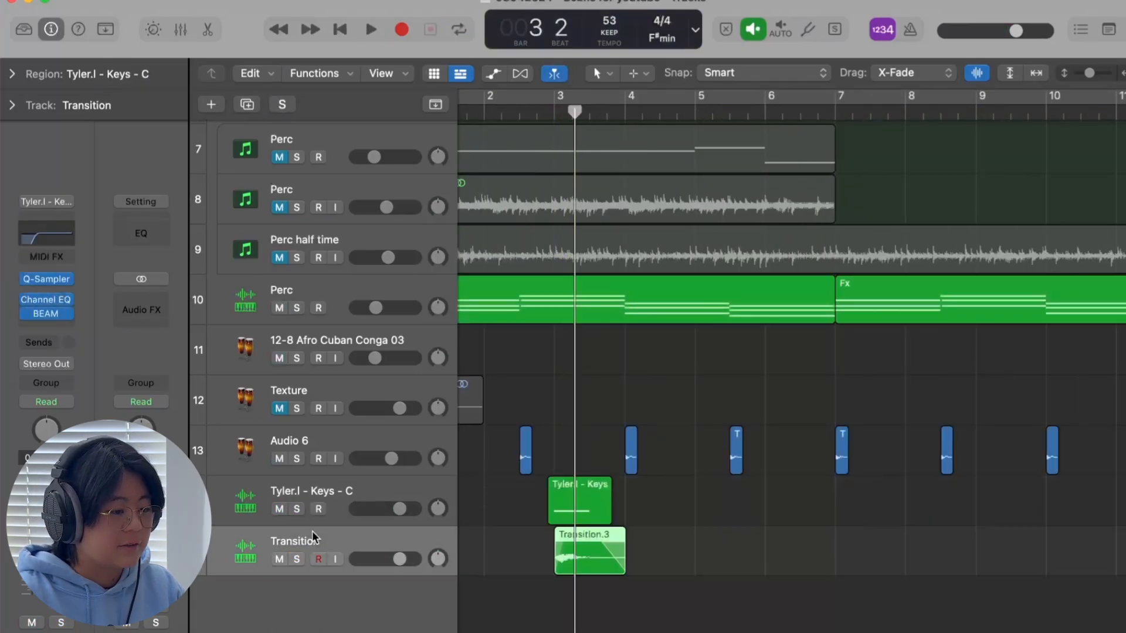
Solo only the Transition track and audition the Transition.3 region, replaying it from before bar 3
{"action": "left_click", "coordinate": [297, 559]}
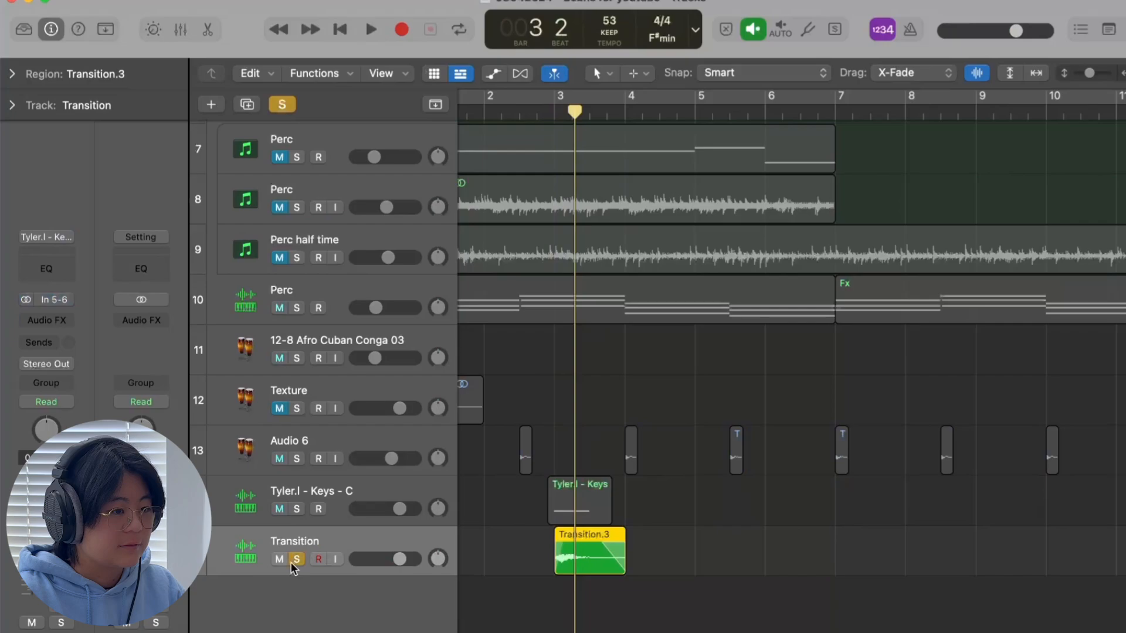
{"action": "key", "text": "space"}
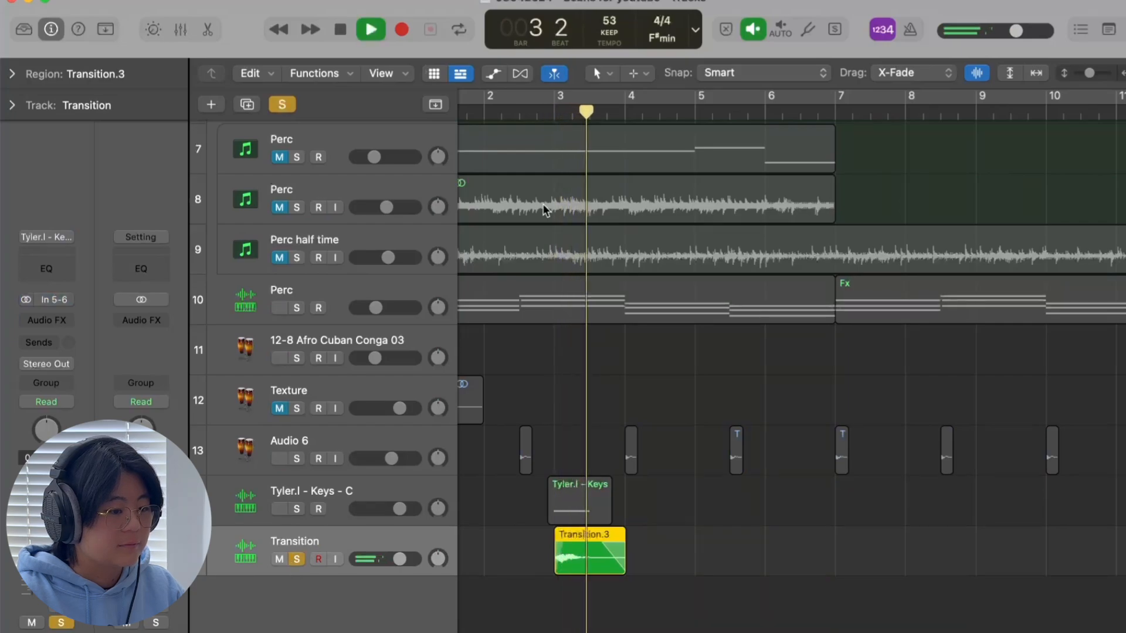
{"action": "key", "text": "space"}
{"action": "key", "text": "super+Right"}
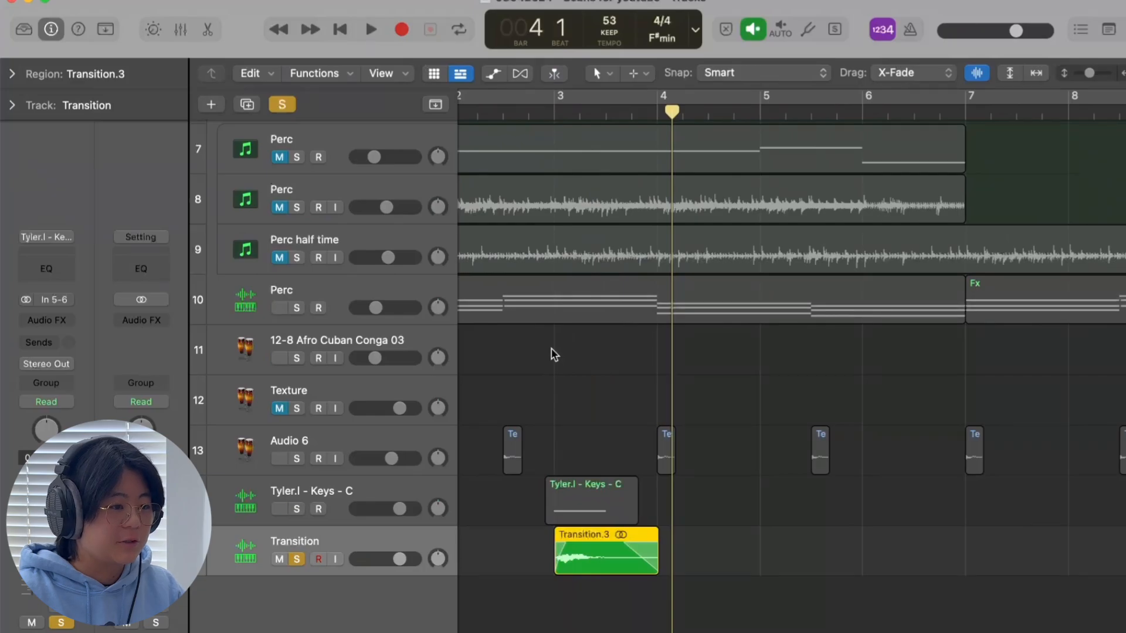
{"action": "left_click", "coordinate": [521, 113]}
{"action": "key", "text": "space"}
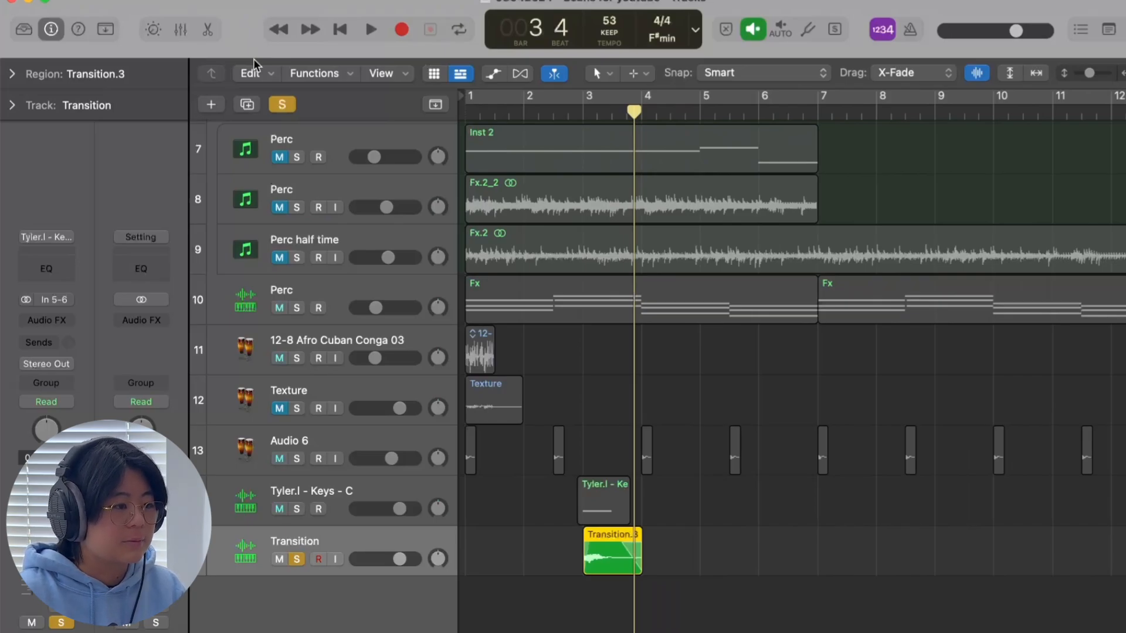
Clear the Transition track's solo and select the Keys track with its Inst 6 regions
{"action": "left_click", "coordinate": [288, 105]}
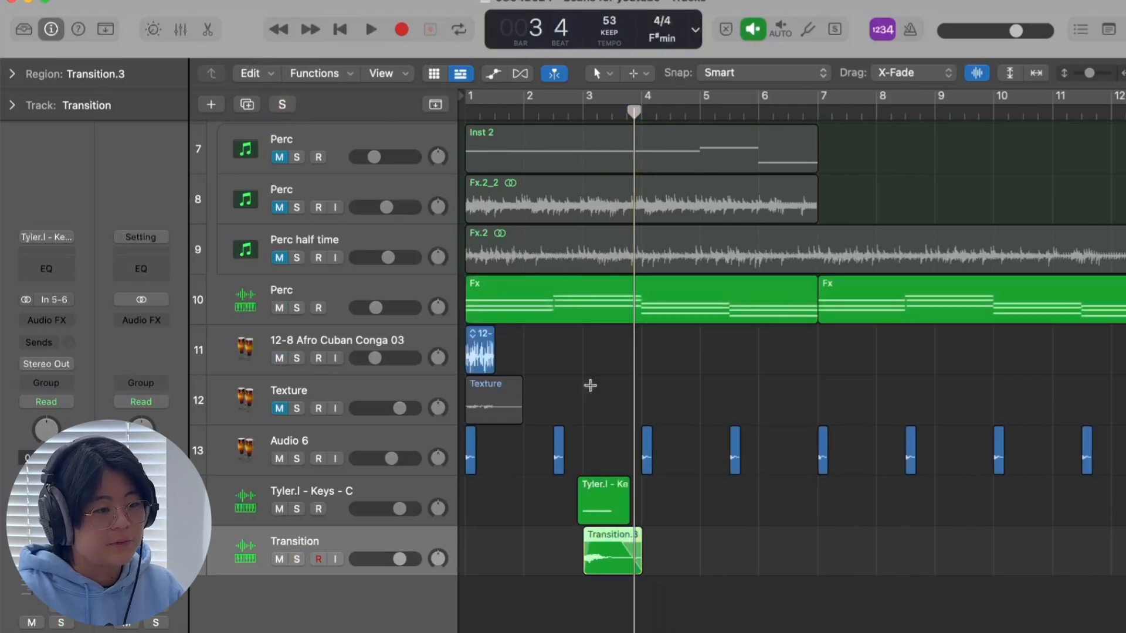
{"action": "key", "text": "super+Up"}
{"action": "key", "text": "super+Up"}
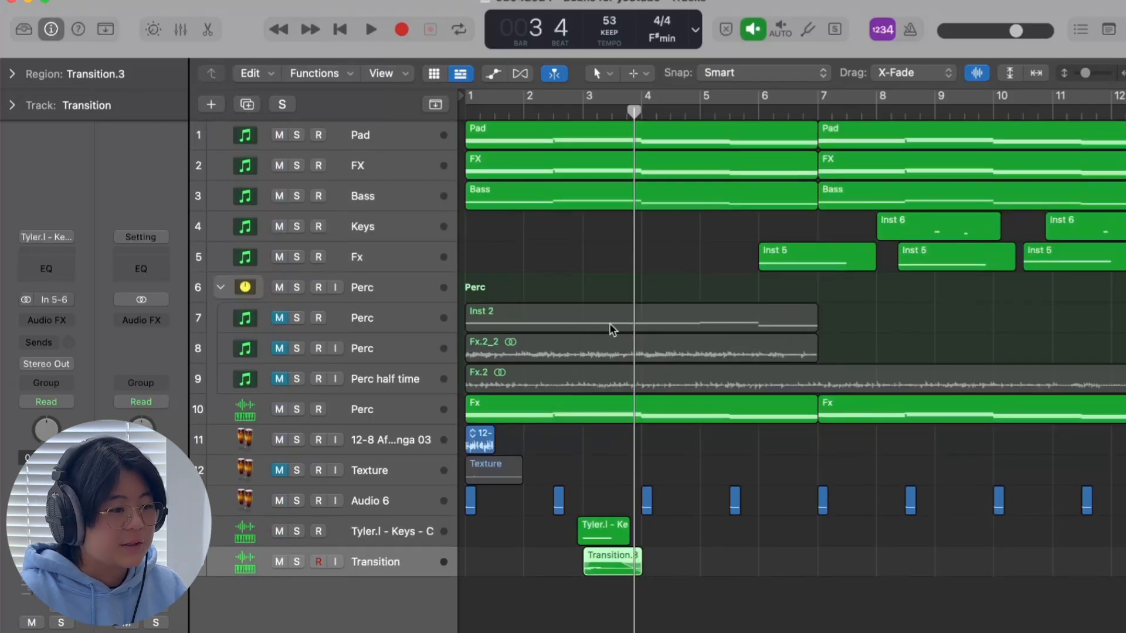
{"action": "scroll", "coordinate": [610, 322], "scroll_direction": "right", "scroll_amount": 2}
{"action": "left_click", "coordinate": [381, 229]}
{"action": "scroll", "coordinate": [574, 254], "scroll_direction": "right", "scroll_amount": 2}
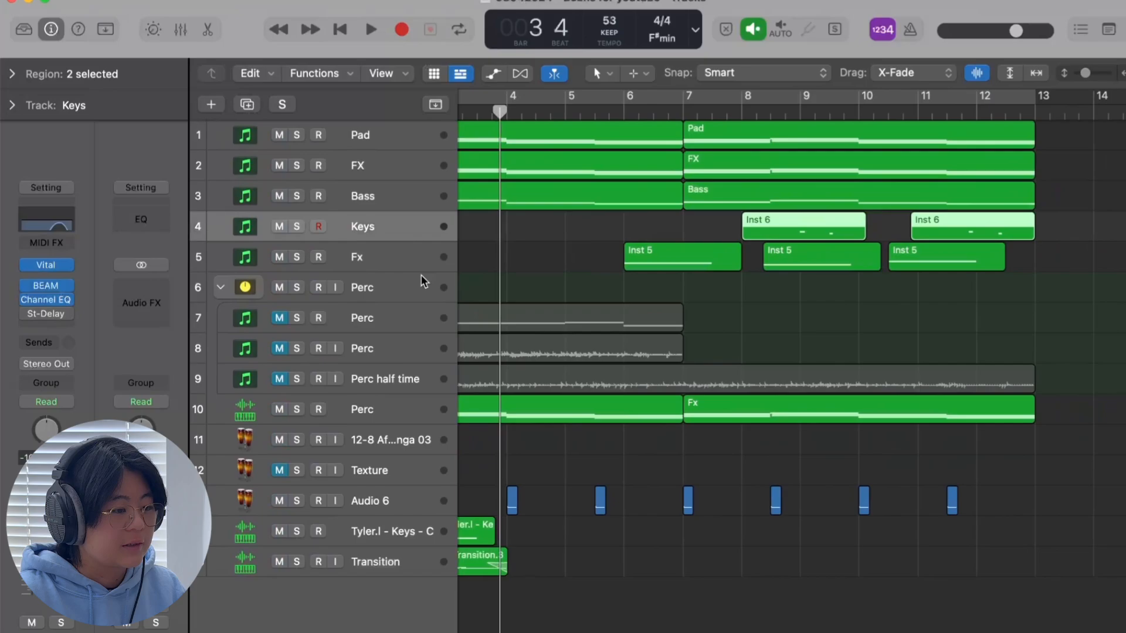
View the Keys track's Another Dream Key patch in Vital and hear it with BEAM, Channel EQ and St-Delay bypassed before re-enabling them
{"action": "left_click", "coordinate": [47, 267]}
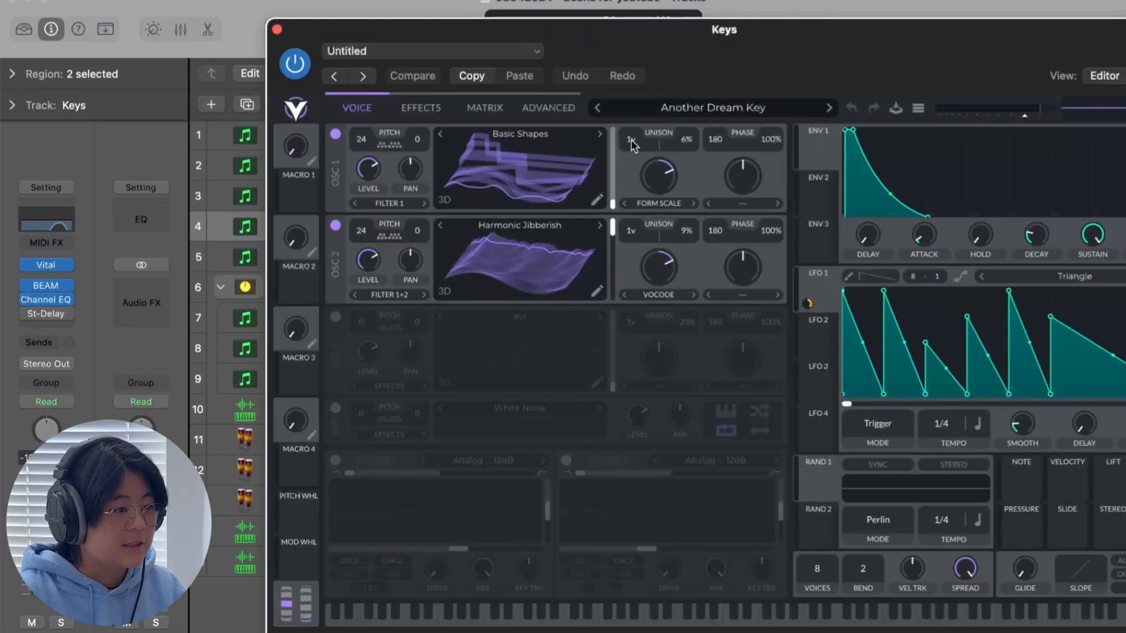
{"action": "left_click", "coordinate": [28, 300]}
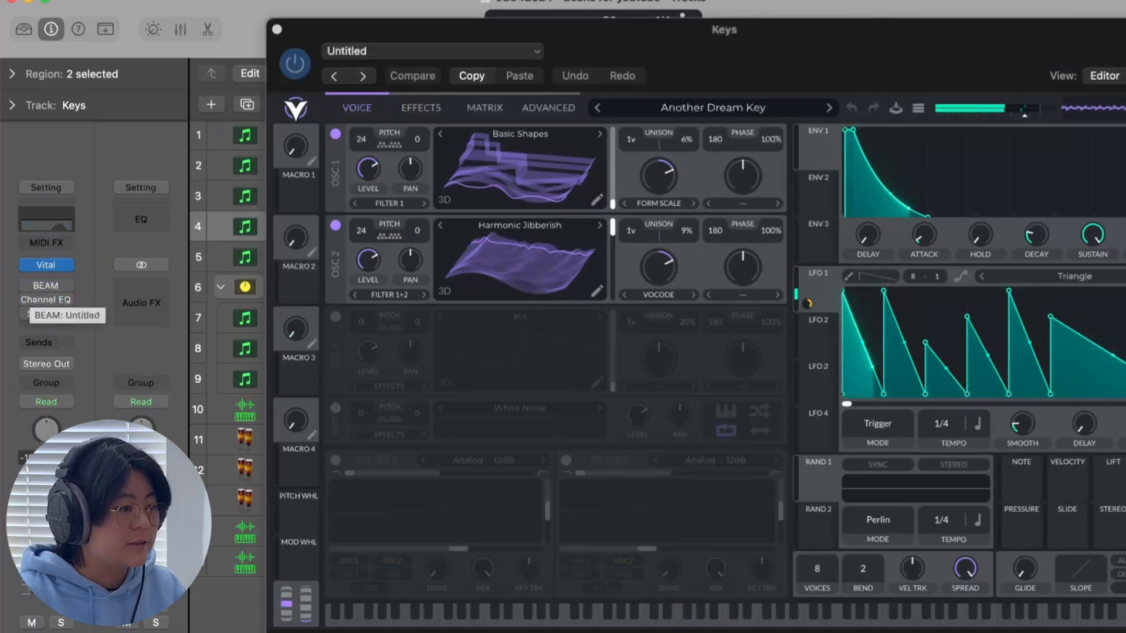
{"action": "left_click", "coordinate": [277, 29]}
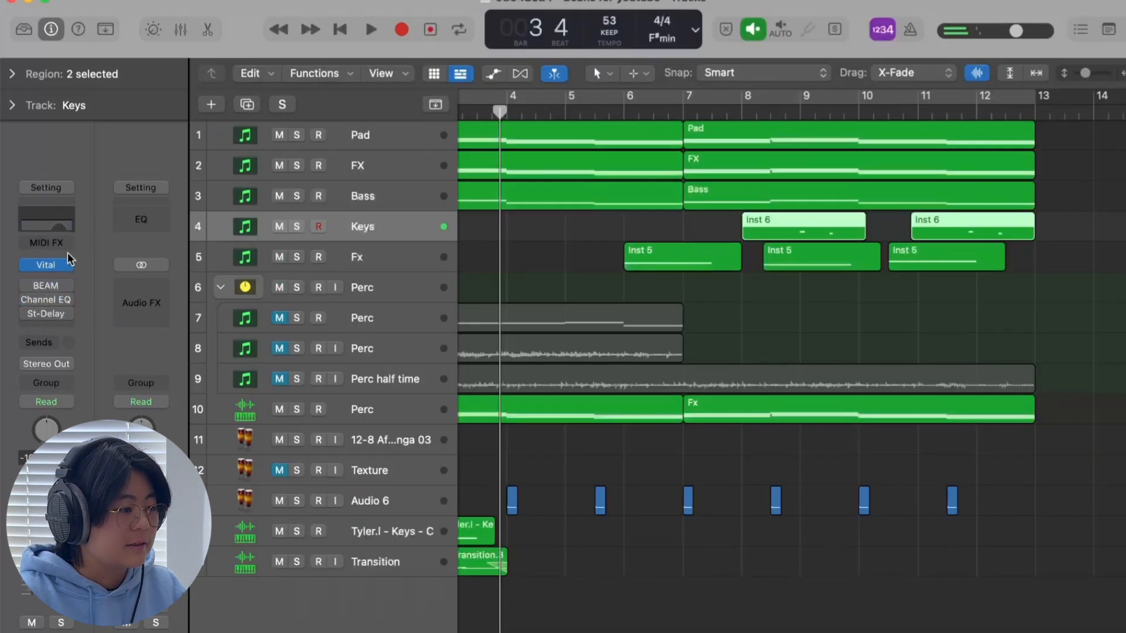
{"action": "left_click", "coordinate": [27, 287]}
{"action": "left_click", "coordinate": [27, 298]}
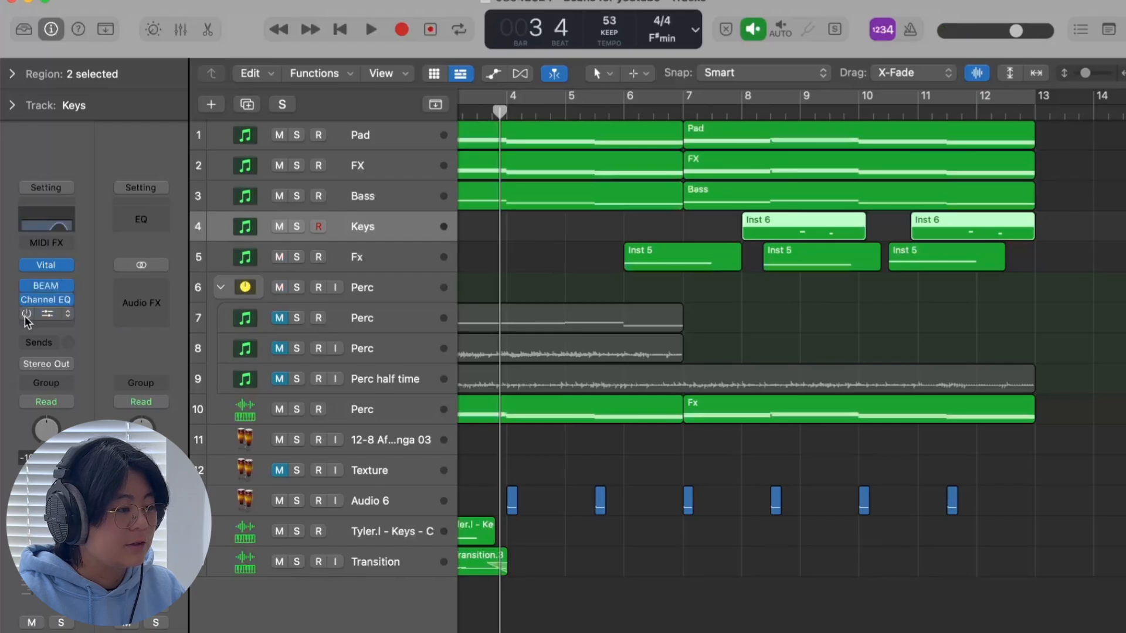
{"action": "left_click", "coordinate": [27, 315]}
Inspect the Keys track's Channel EQ curve and audition its Inst 6 region with the track soloed
{"action": "left_click", "coordinate": [56, 219]}
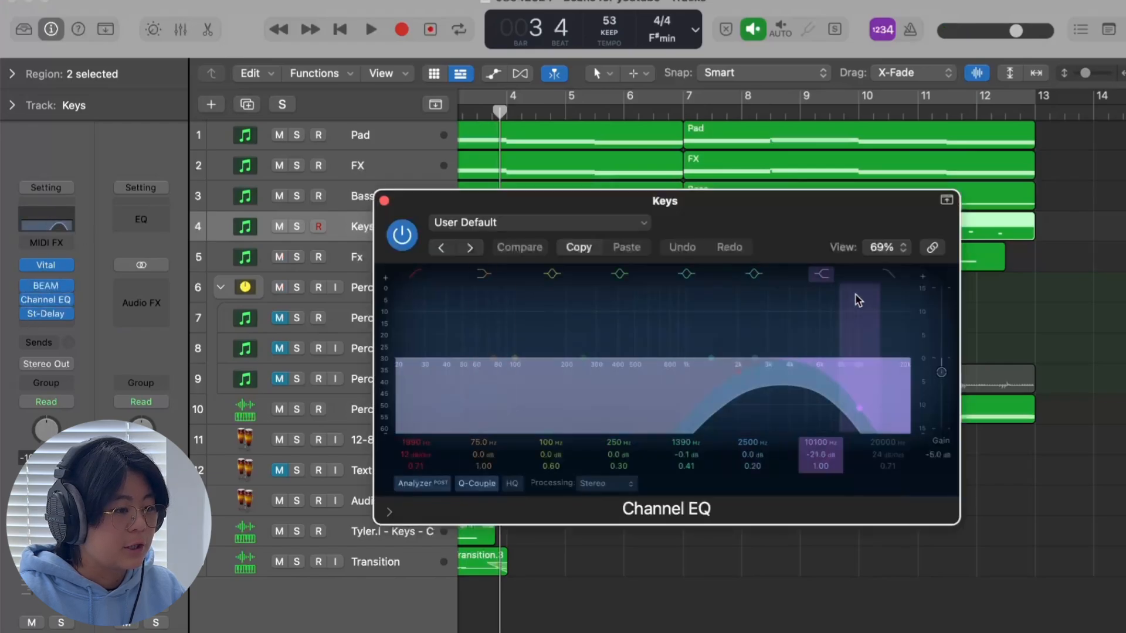
{"action": "left_click", "coordinate": [384, 201]}
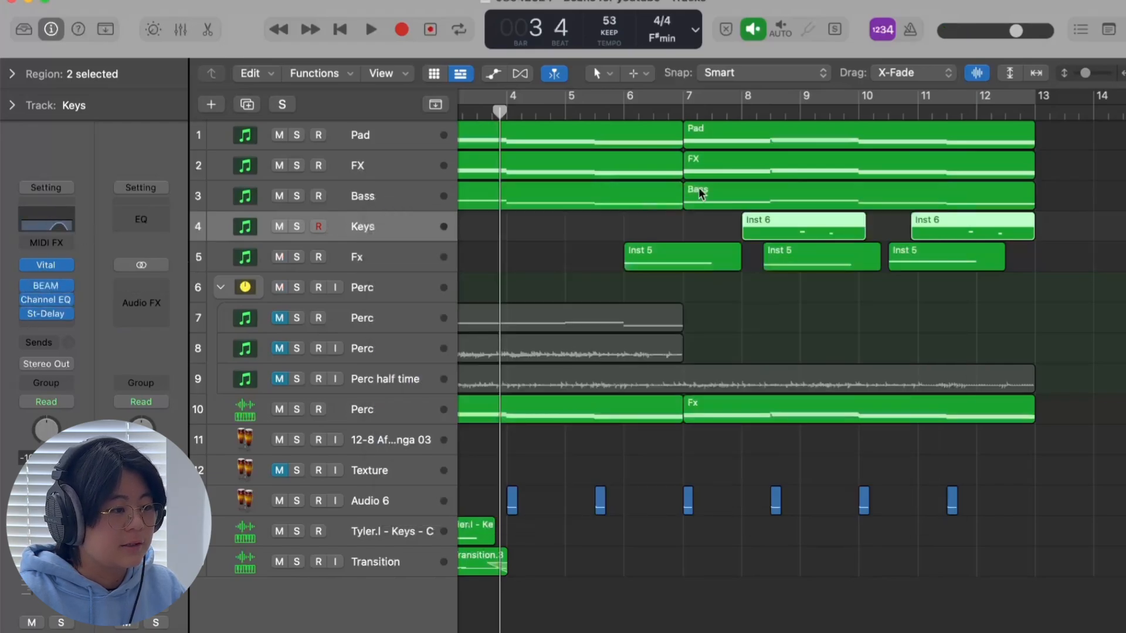
{"action": "left_click", "coordinate": [793, 111]}
{"action": "key", "text": "s"}
{"action": "key", "text": "space"}
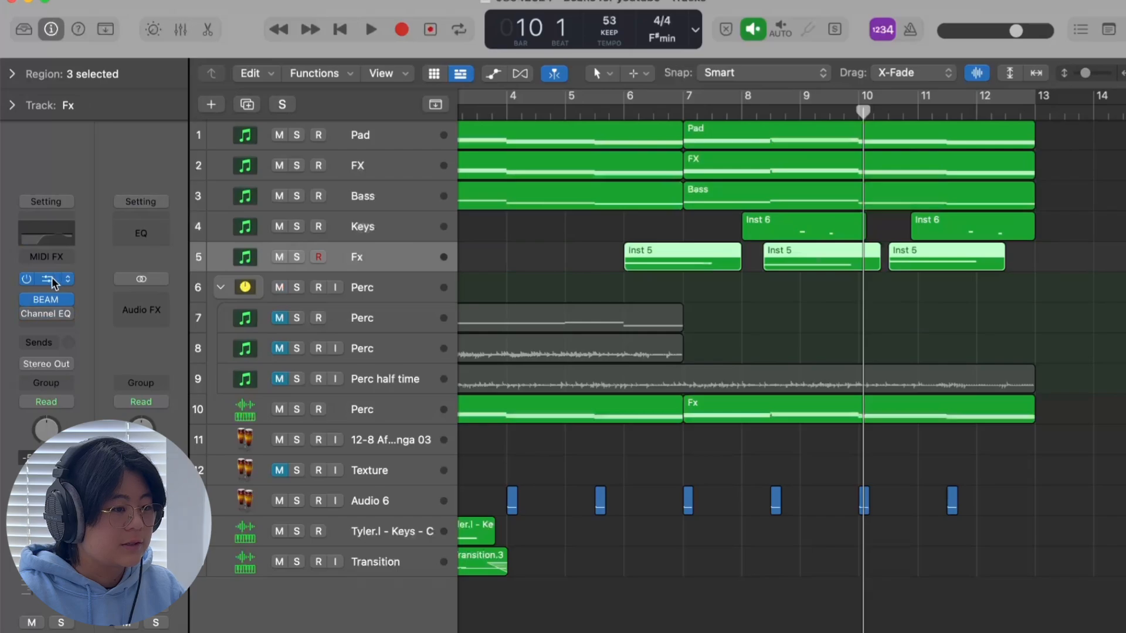
Compare the Fx track's pd soul patch in Vital without BEAM and Channel EQ against the processed sound, playing it soloed from bar 6
{"action": "left_click", "coordinate": [51, 277]}
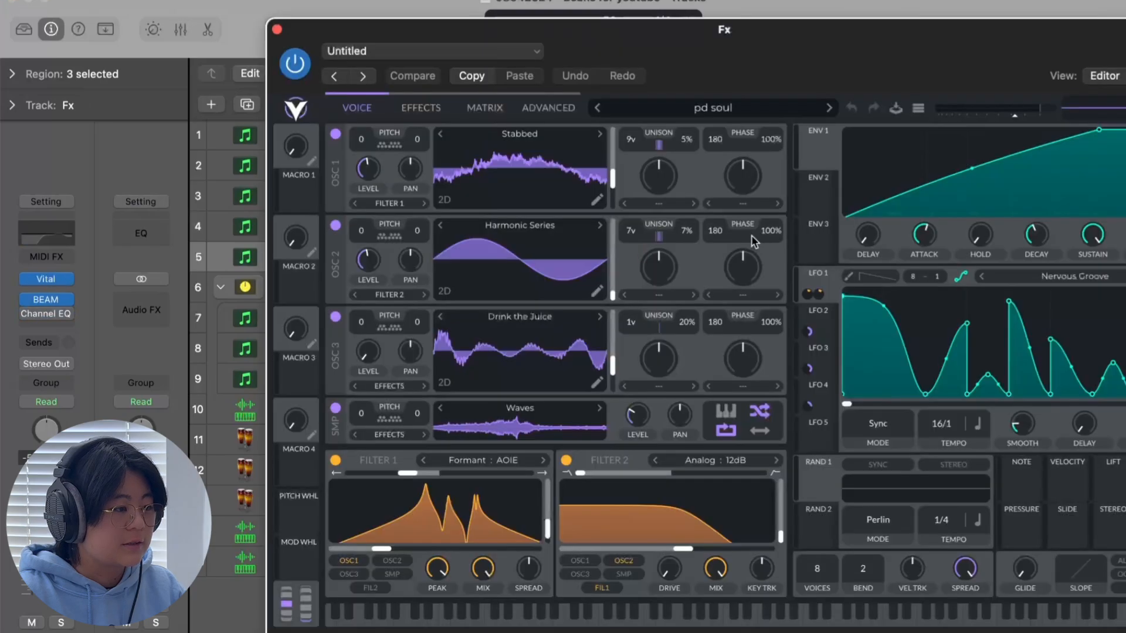
{"action": "left_click", "coordinate": [26, 300]}
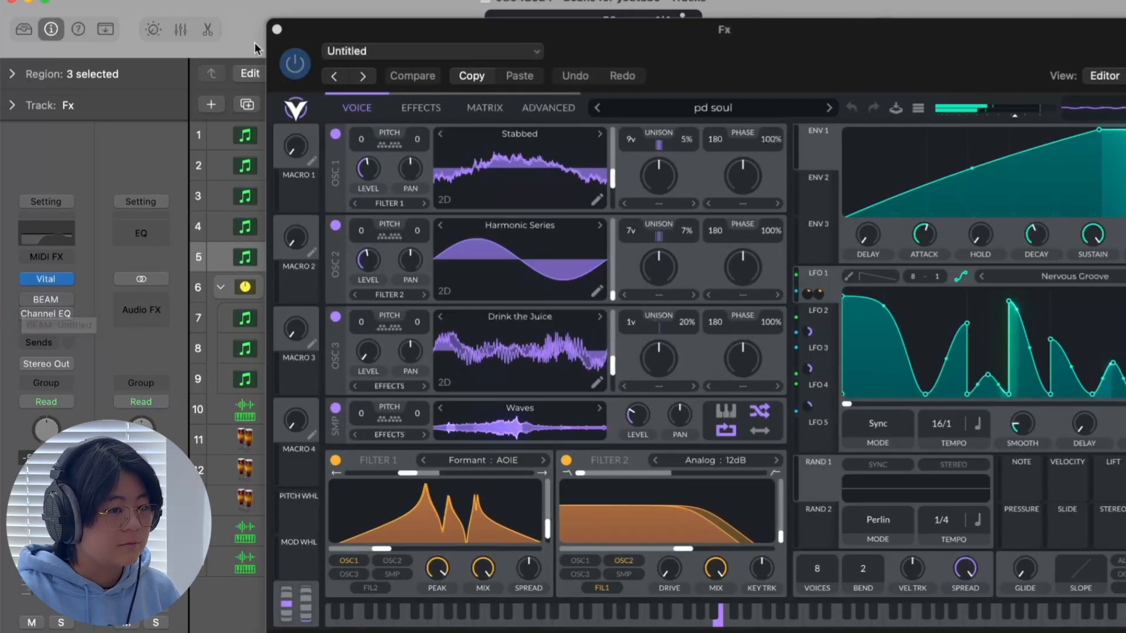
{"action": "left_click", "coordinate": [276, 30]}
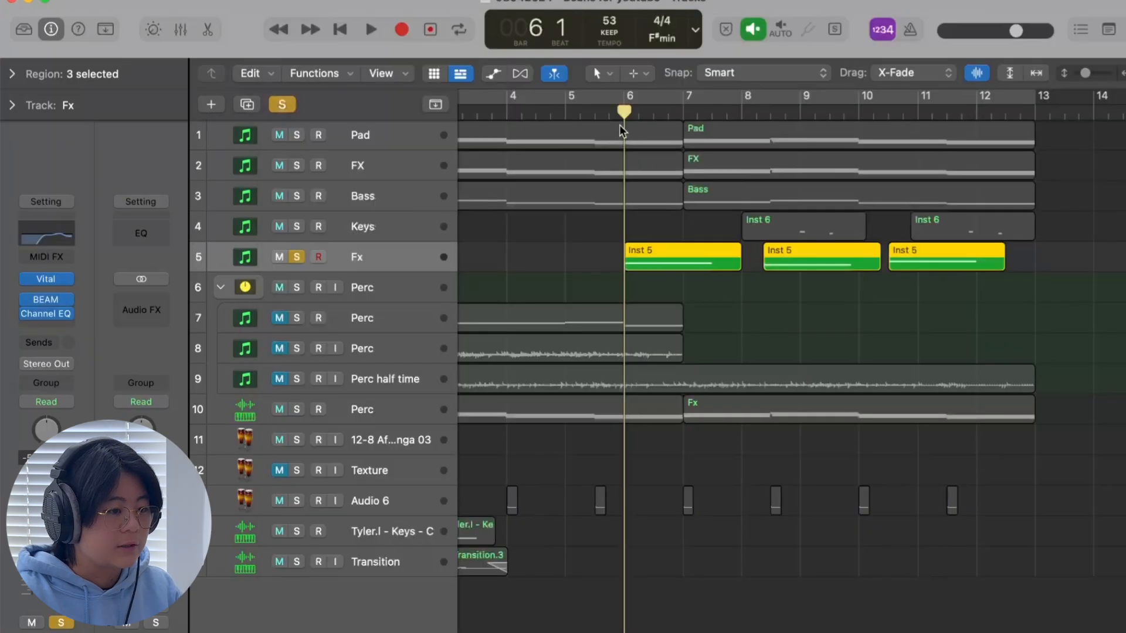
{"action": "key", "text": "space"}
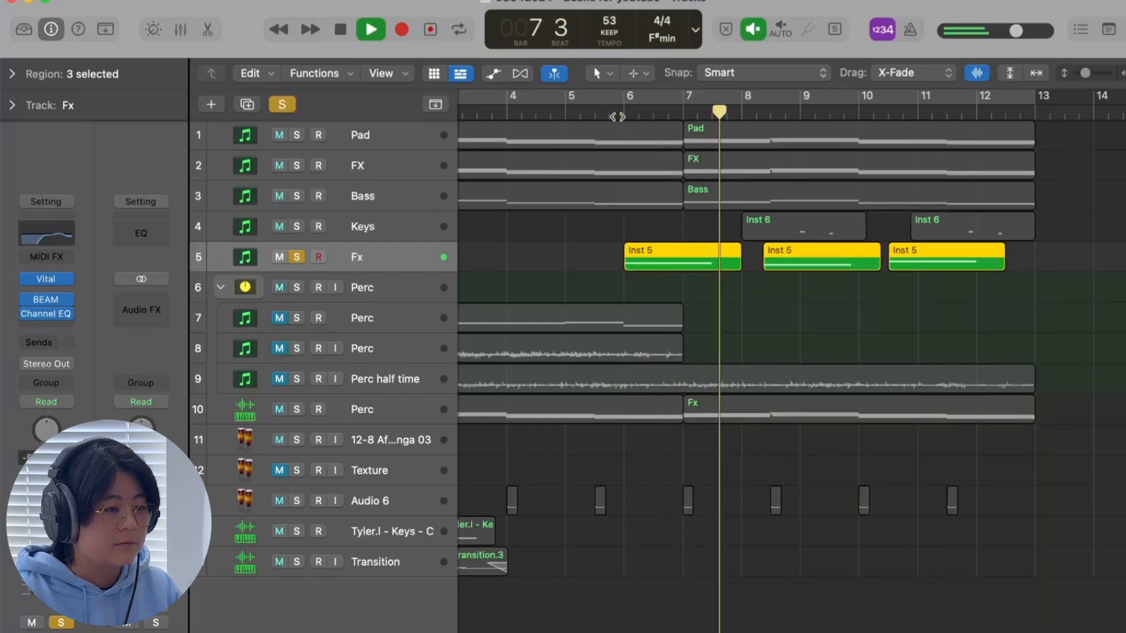
{"action": "key", "text": "space"}
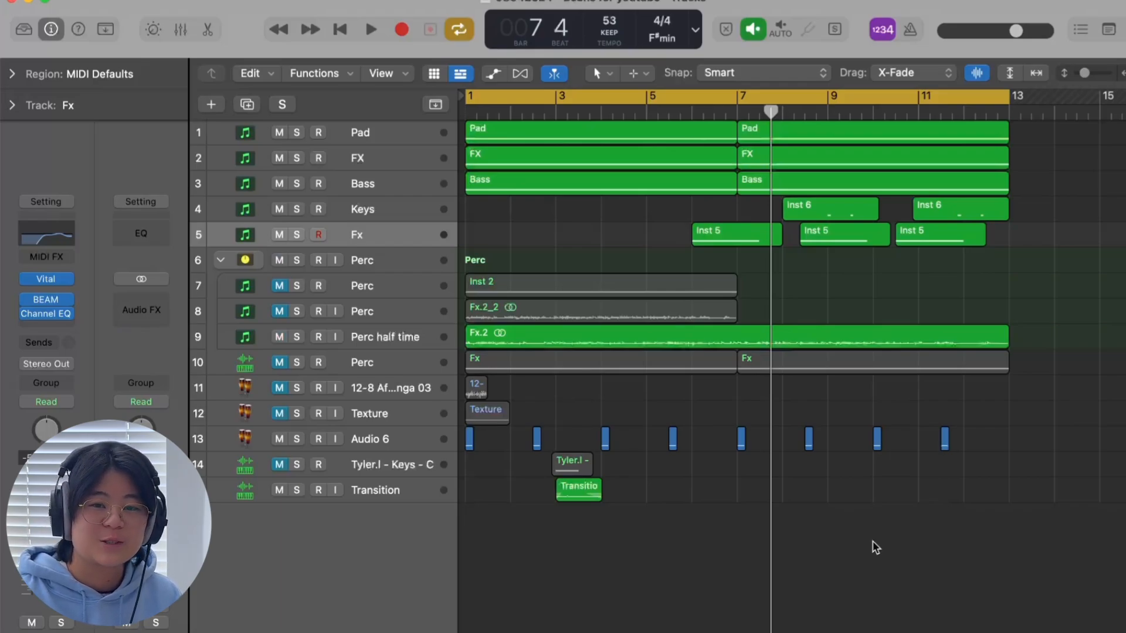
Play the full arrangement from bar 1, selecting the Perc half time track and turning off cycling during playback
{"action": "key", "text": "Return"}
{"action": "key", "text": "space"}
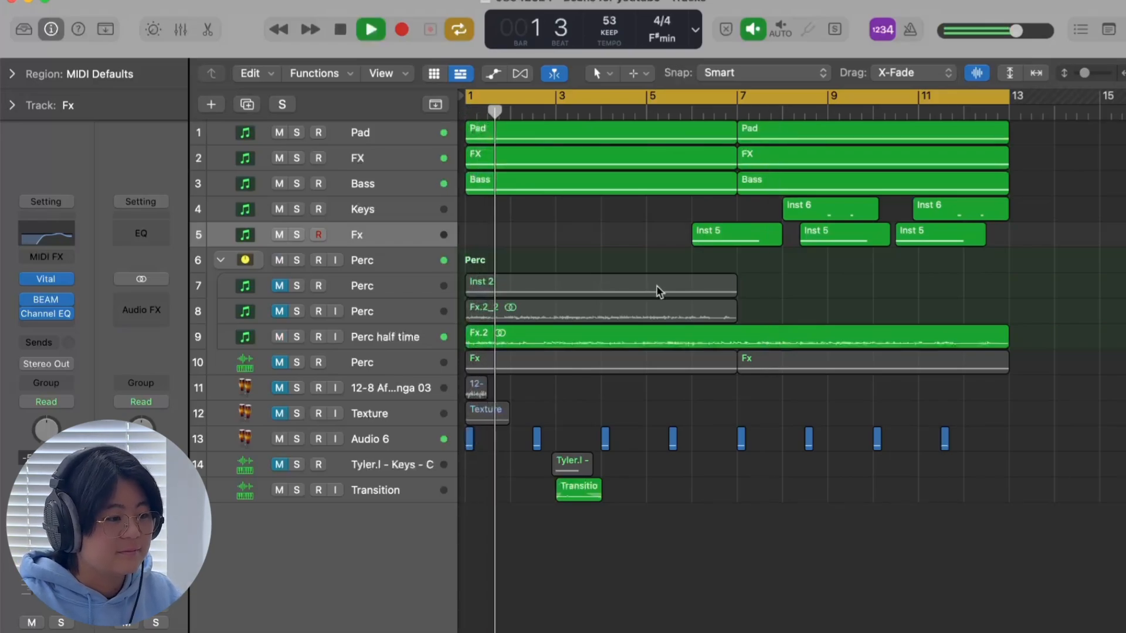
{"action": "left_click", "coordinate": [381, 336]}
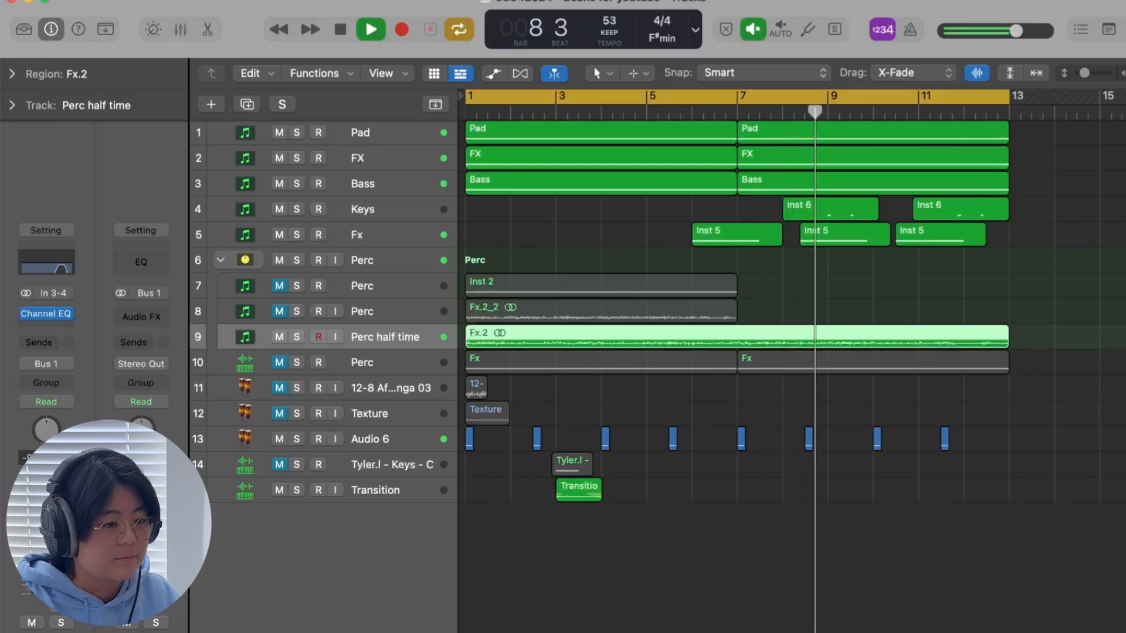
{"action": "key", "text": "c"}
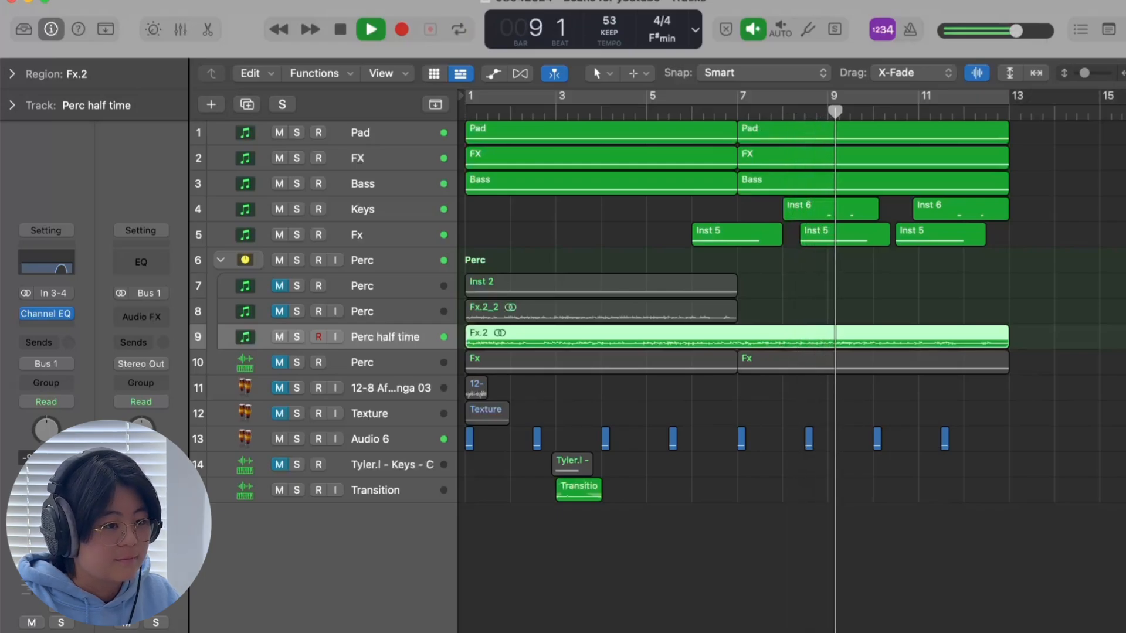